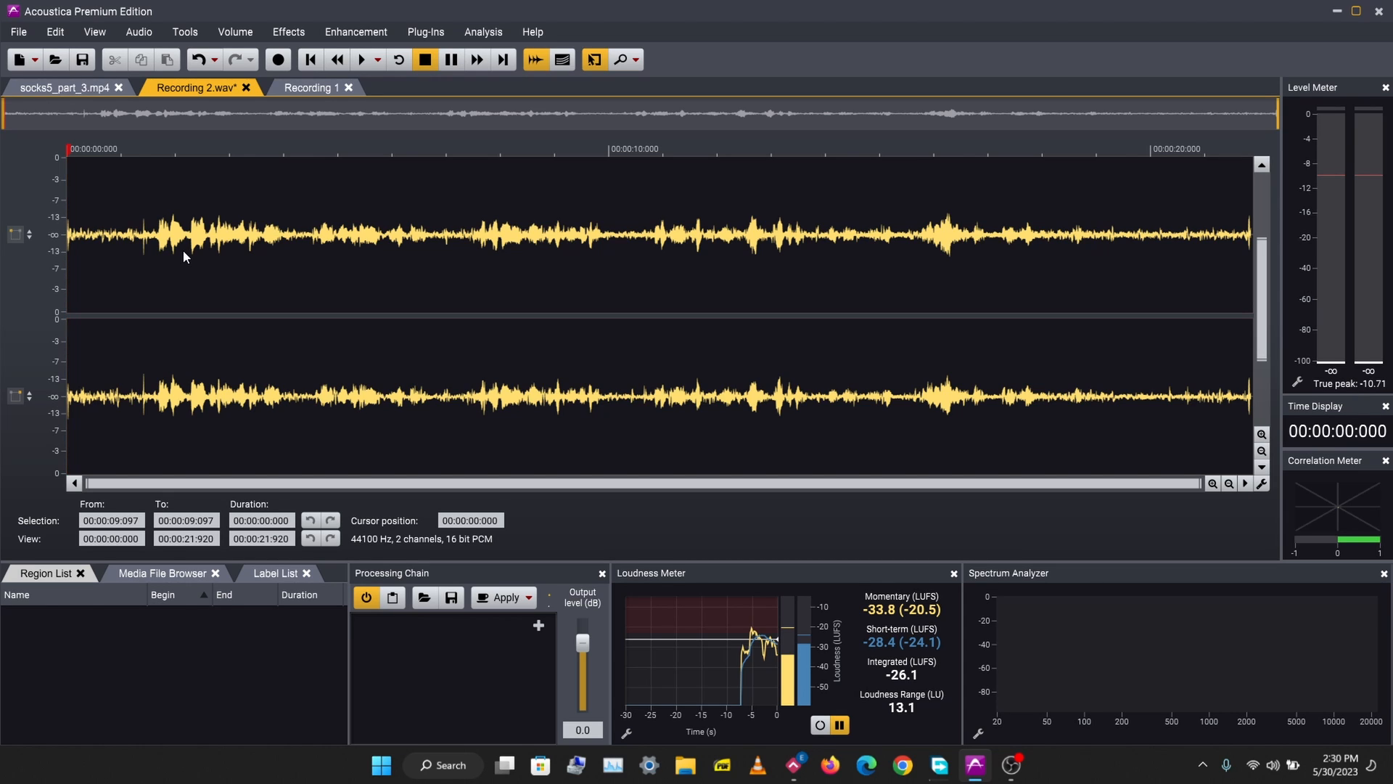
Play the recording from the start, and play its background noise from about 20.1 s.
key(space)
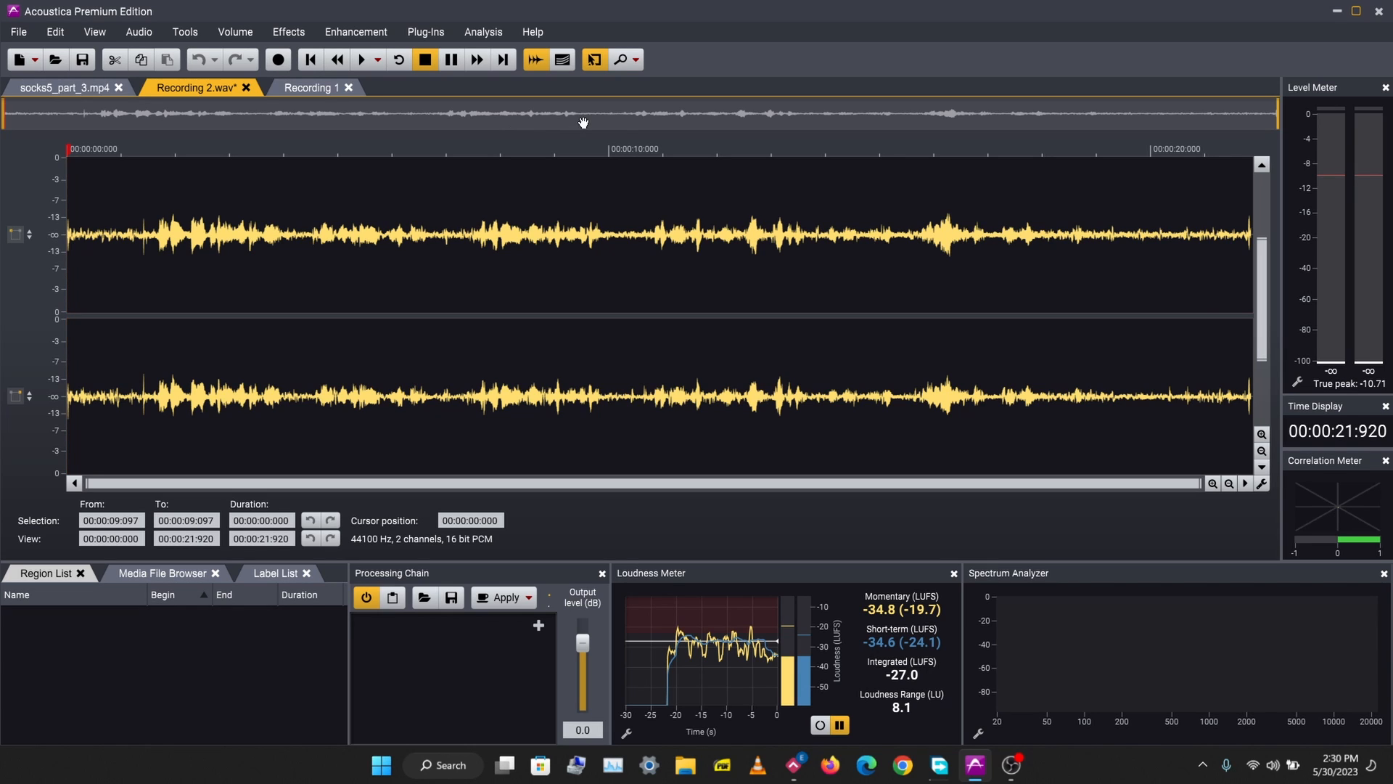
click(1155, 279)
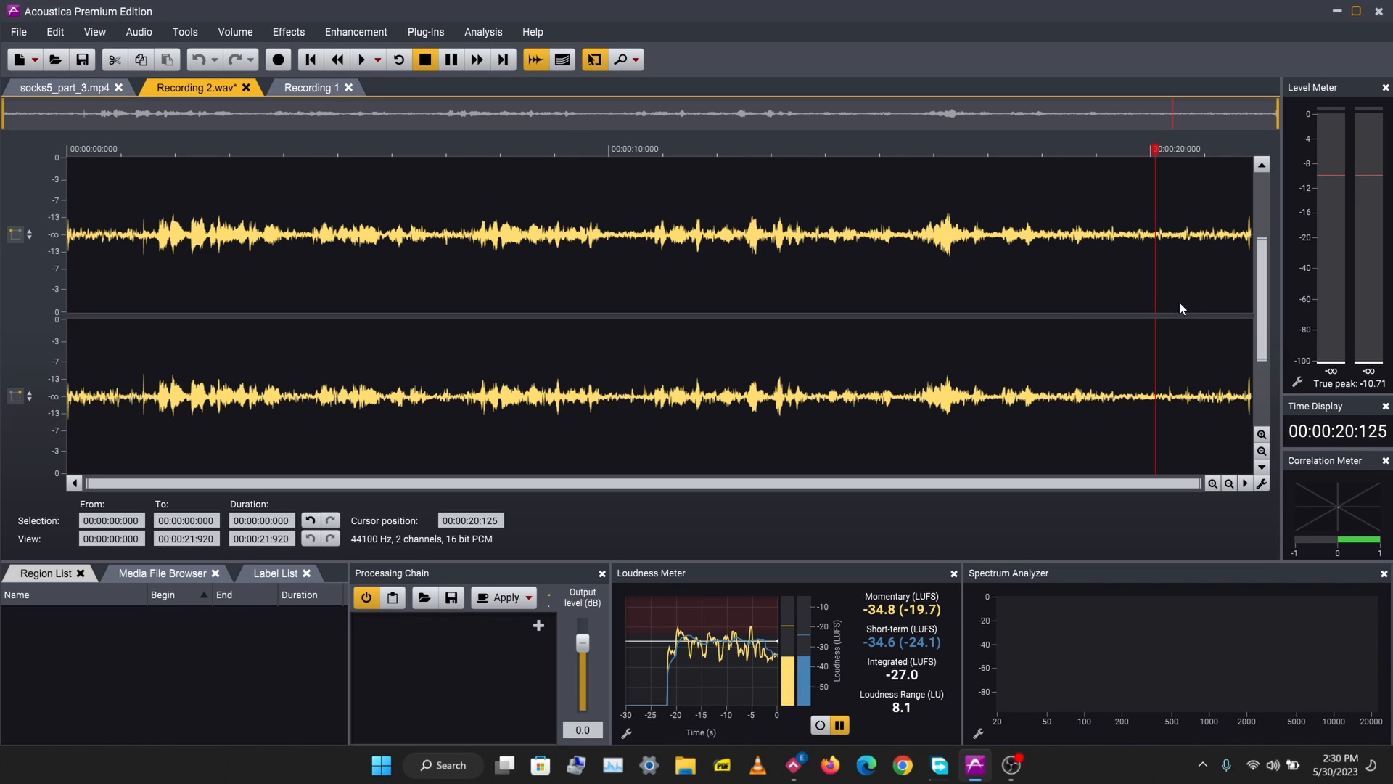
key(space)
key(space)
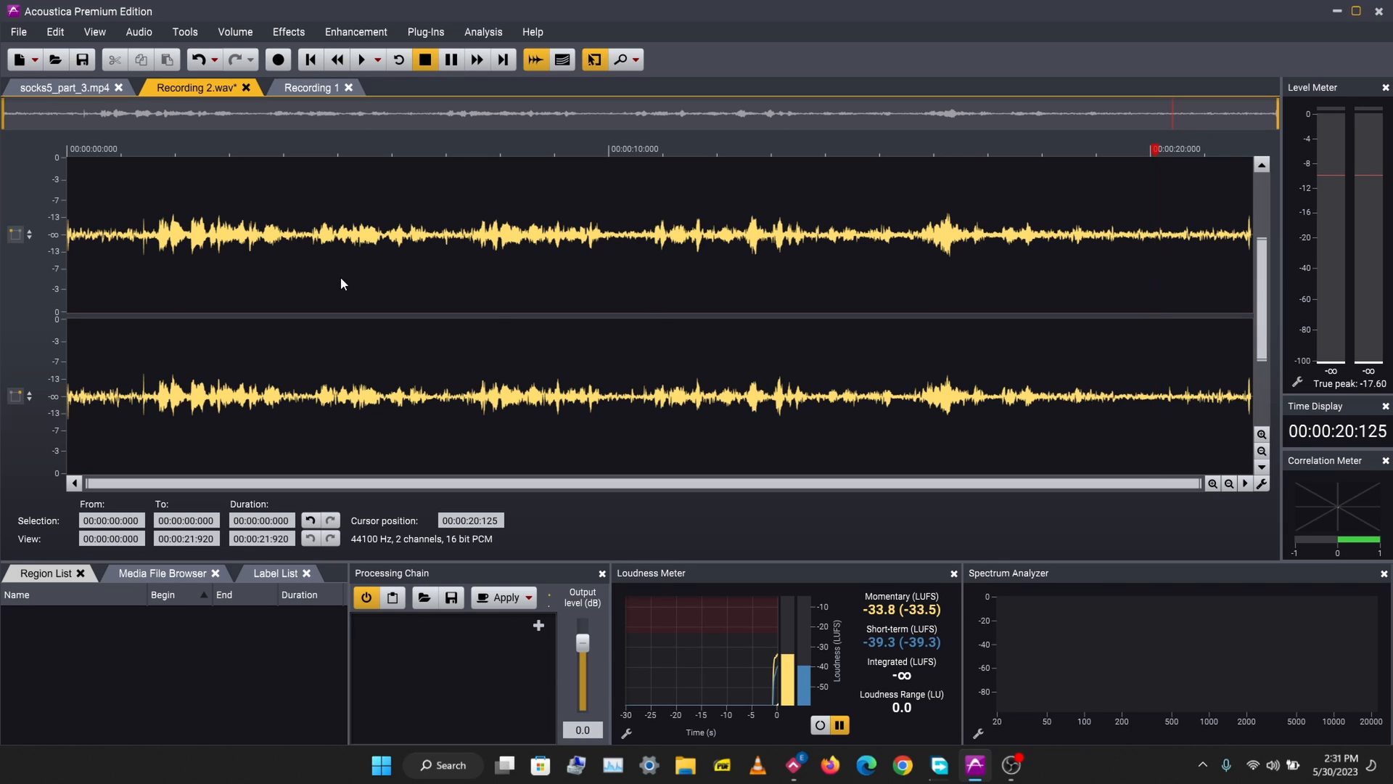
Select the entire recording, open the DeNoise 2 effect for it and preview the processed sound.
key(ctrl+a)
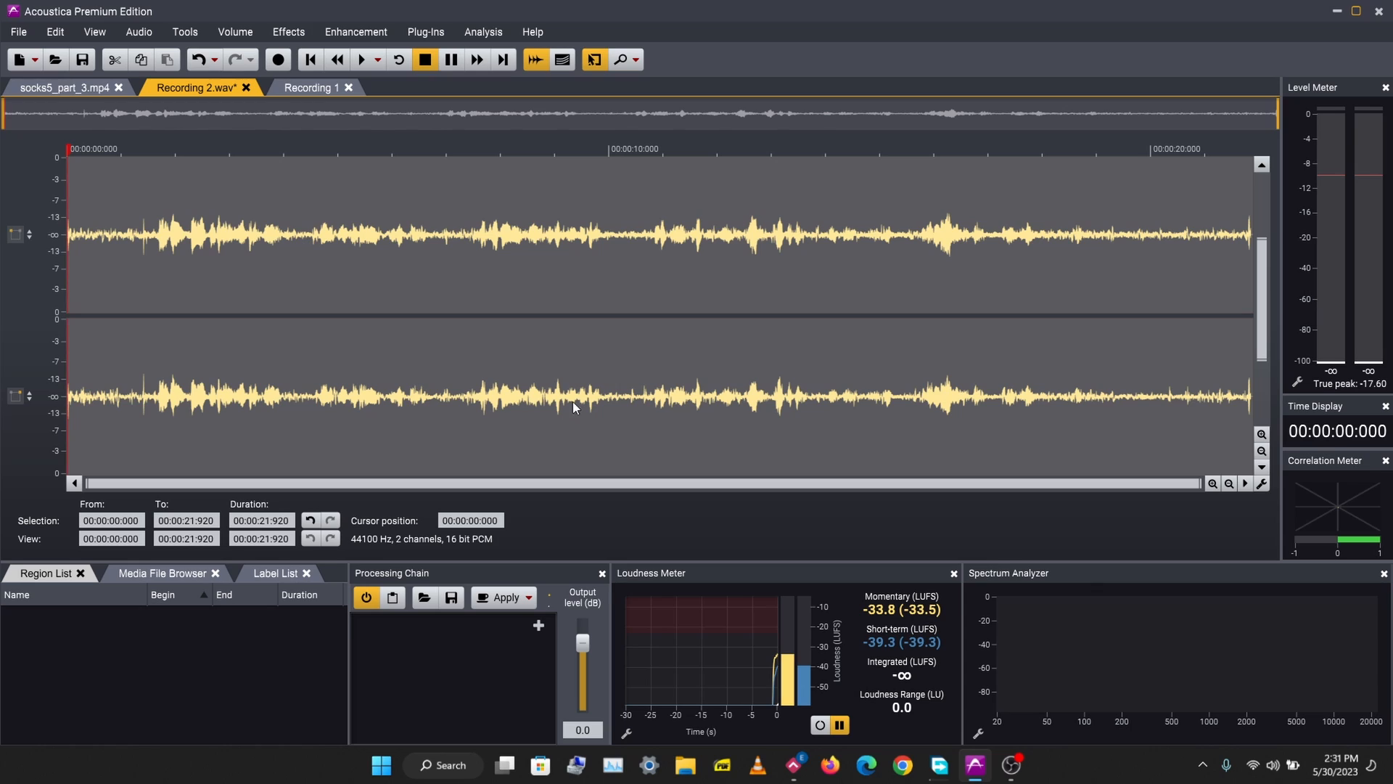
click(362, 32)
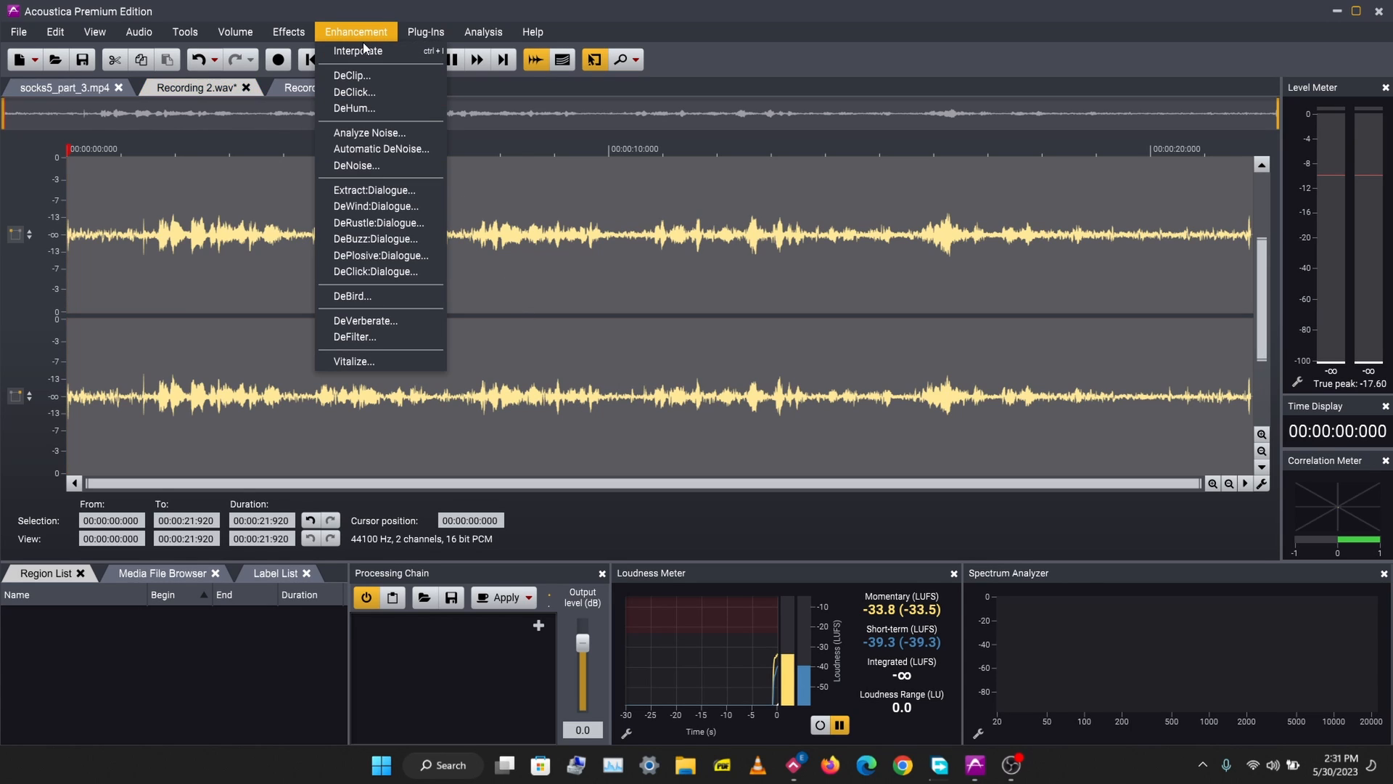
click(369, 151)
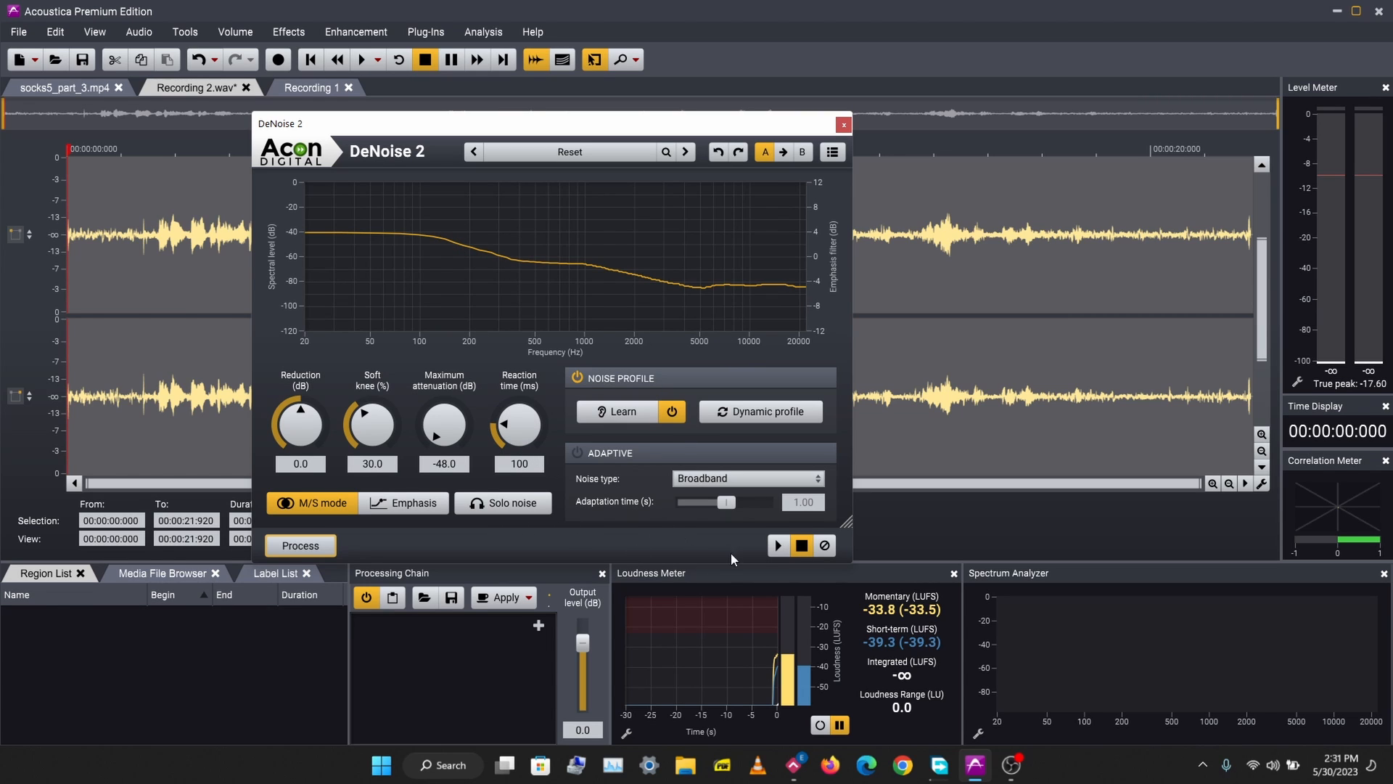
click(777, 546)
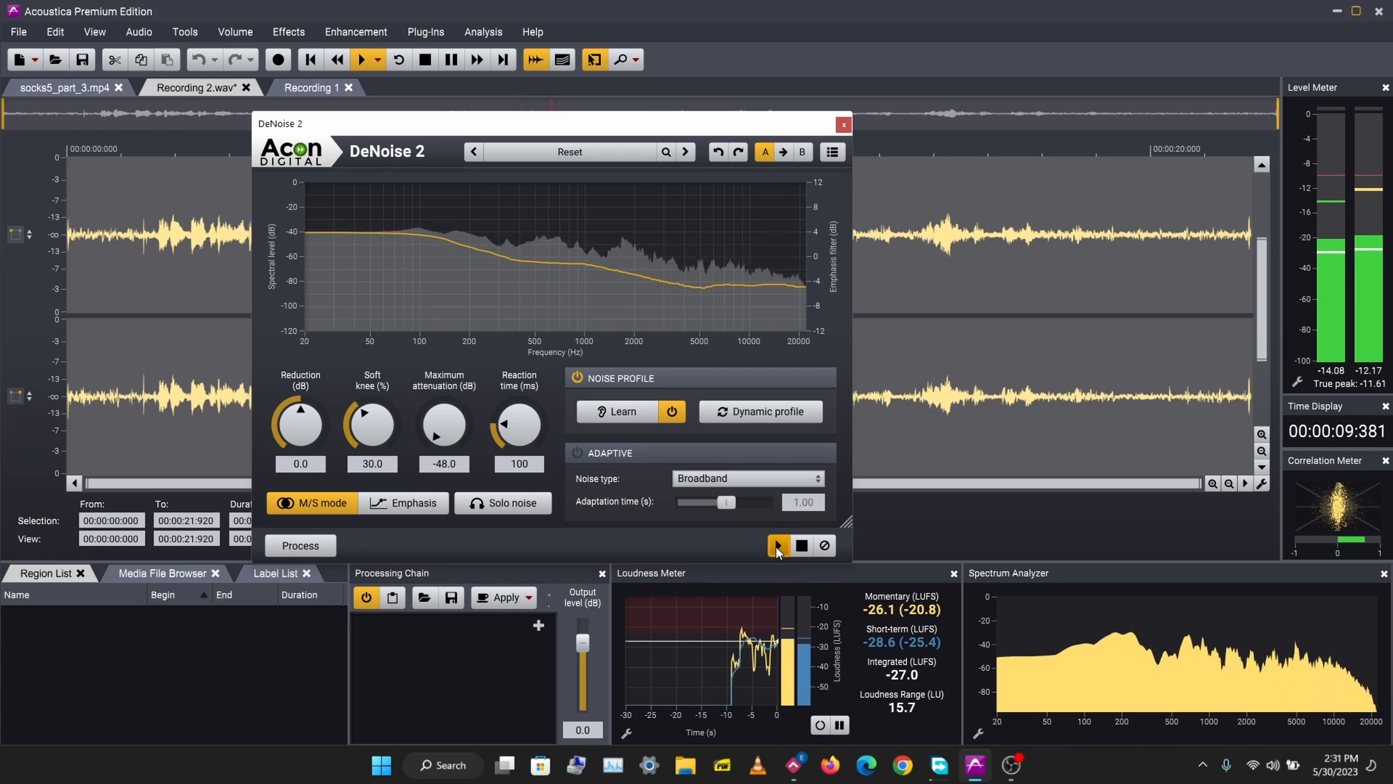
click(777, 548)
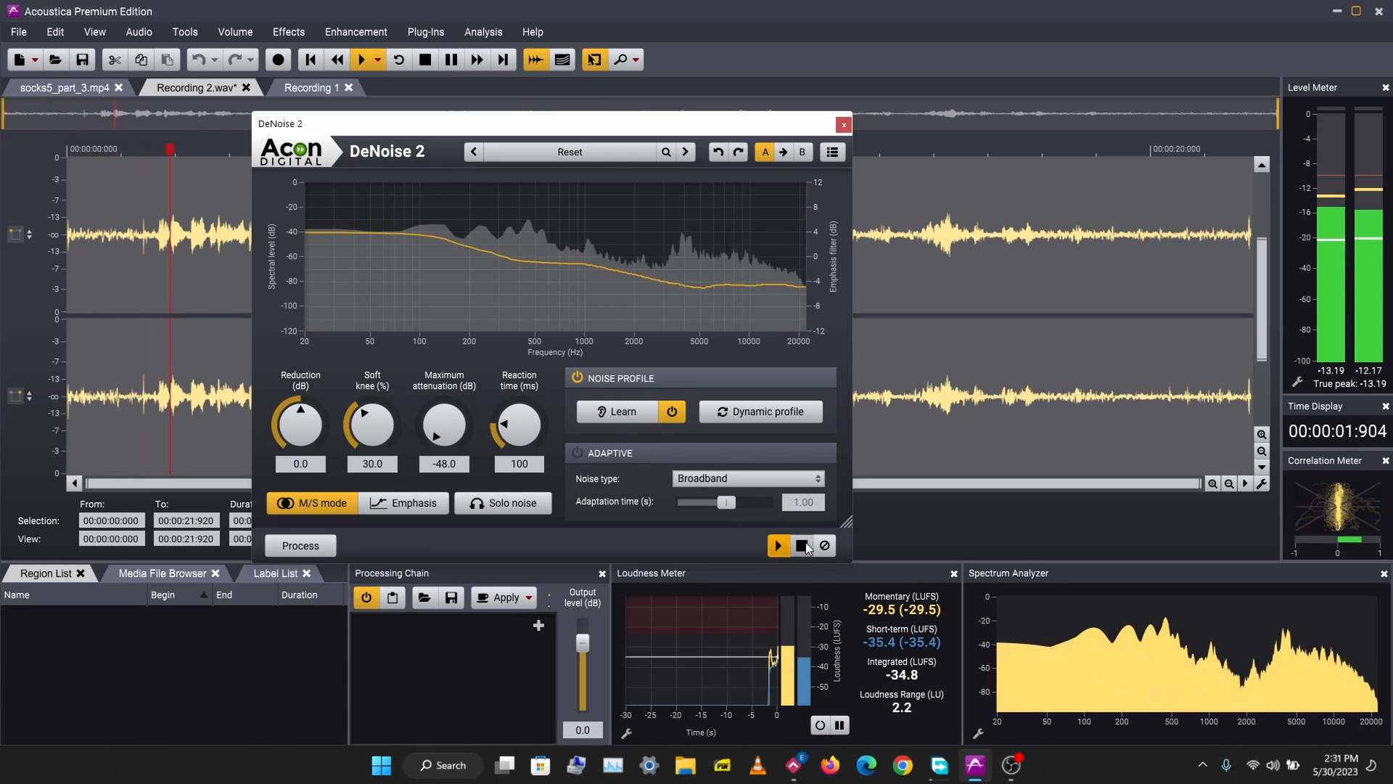
click(801, 547)
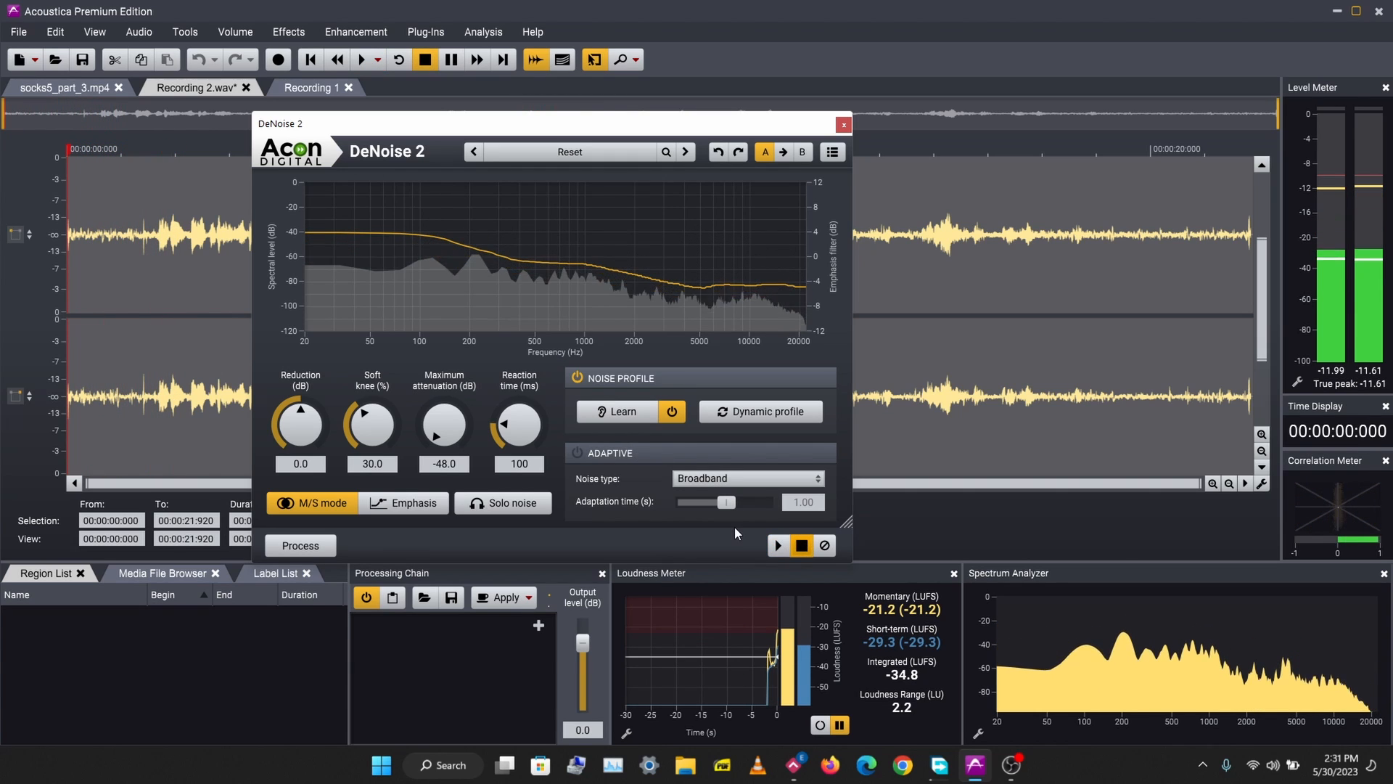
Preview only the noise being removed by using the Solo noise option in DeNoise 2.
click(505, 504)
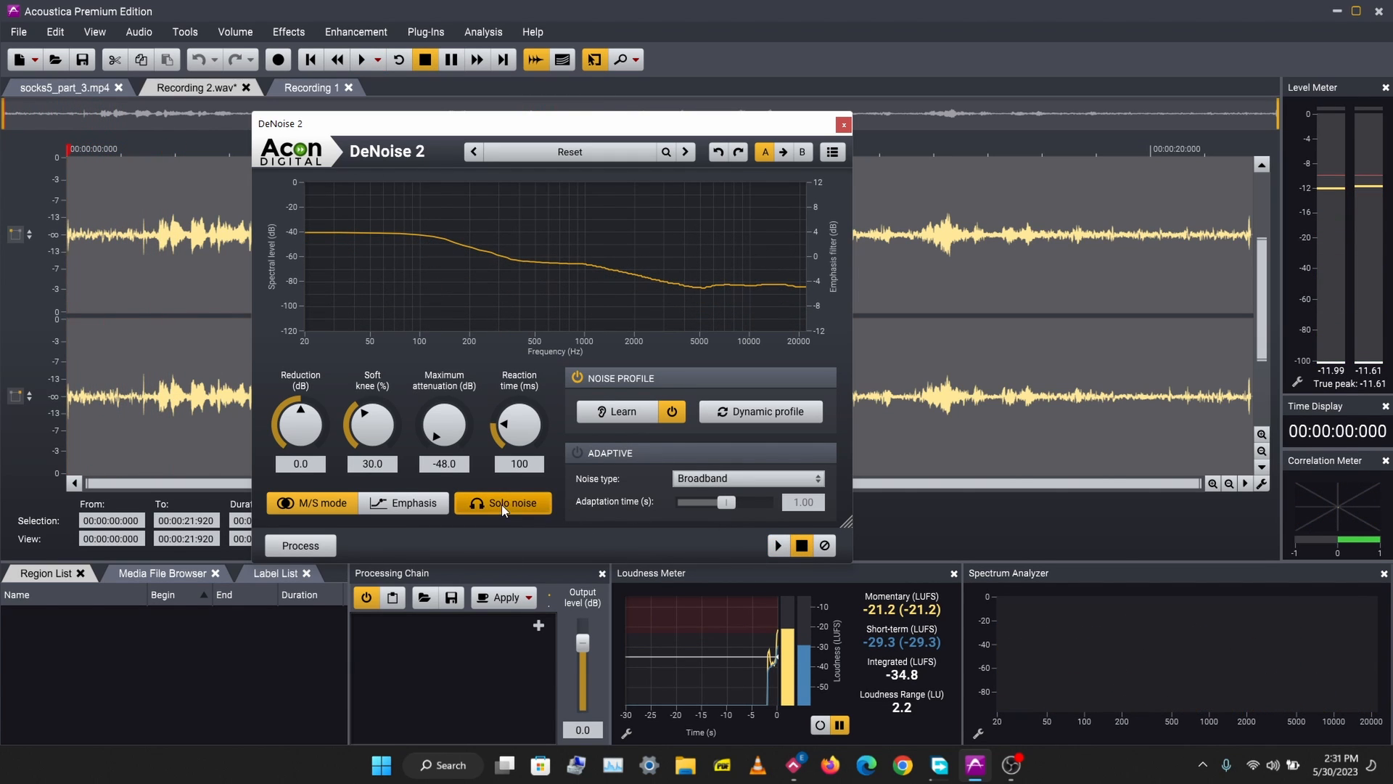
click(781, 544)
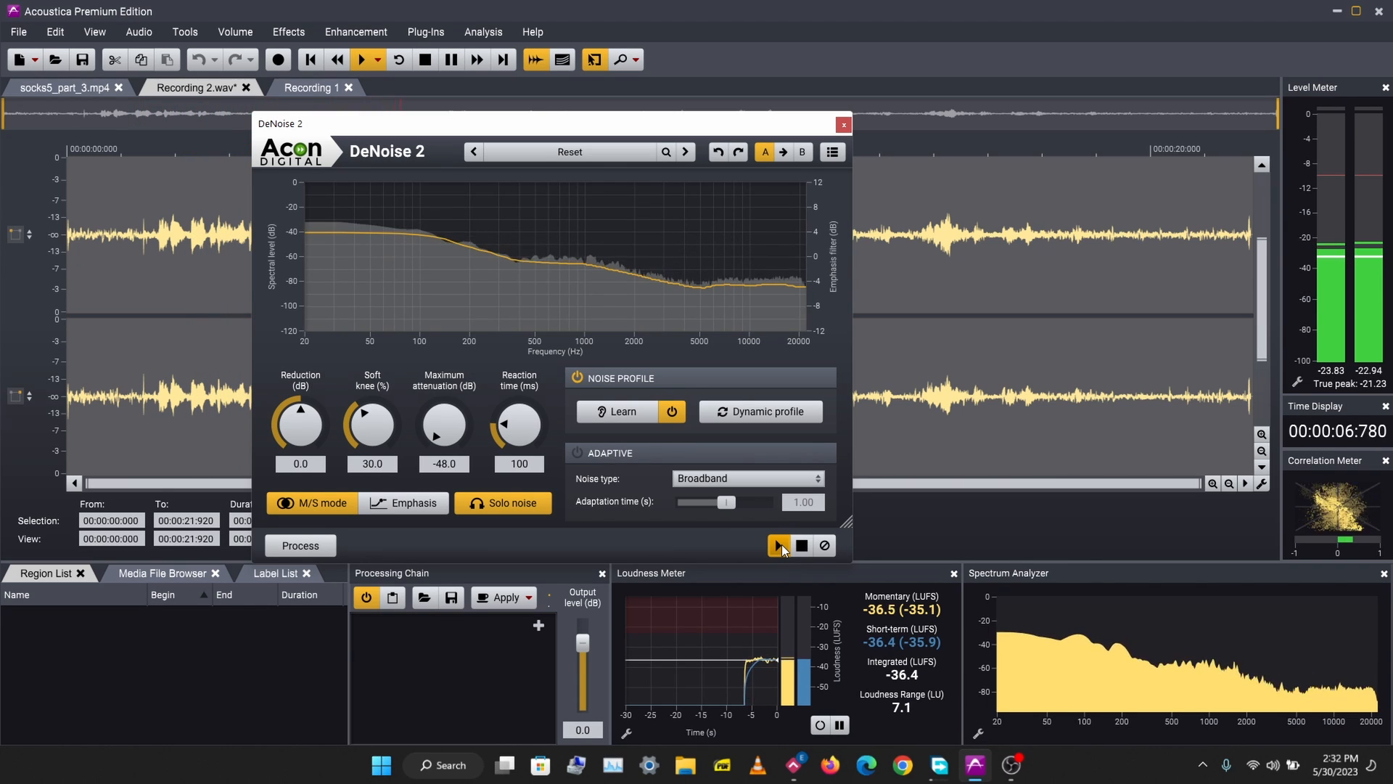
click(802, 546)
drag(574, 130, 637, 129)
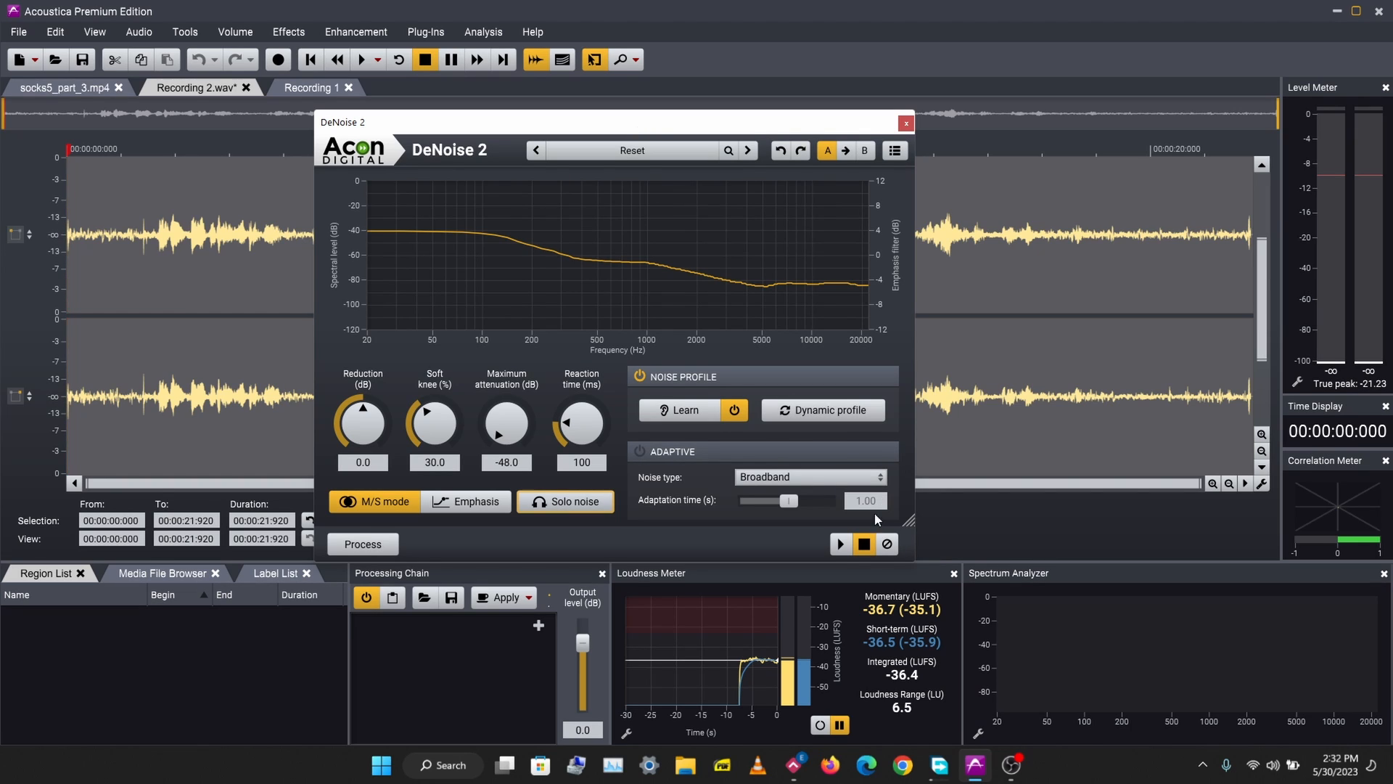
Compare the denoised preview with the bypassed original sound.
click(841, 544)
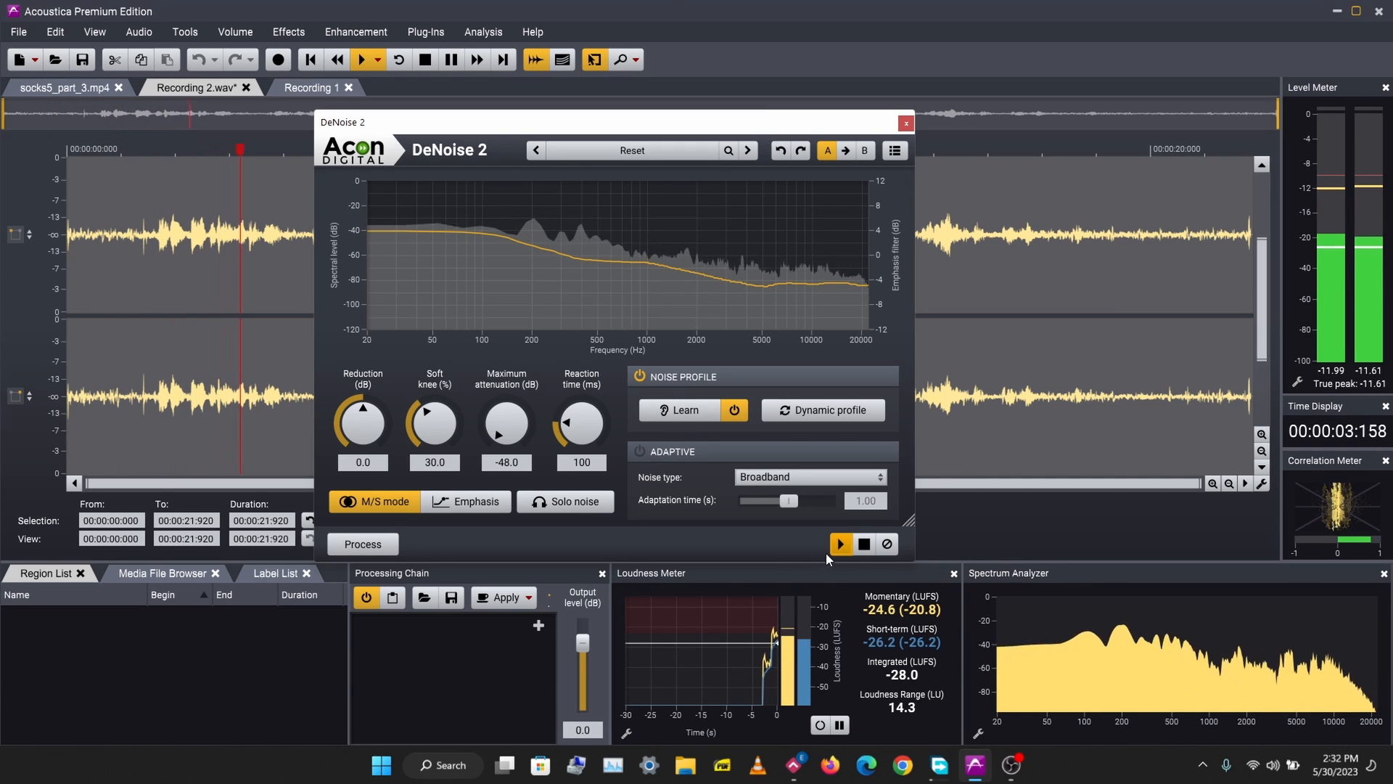
click(863, 545)
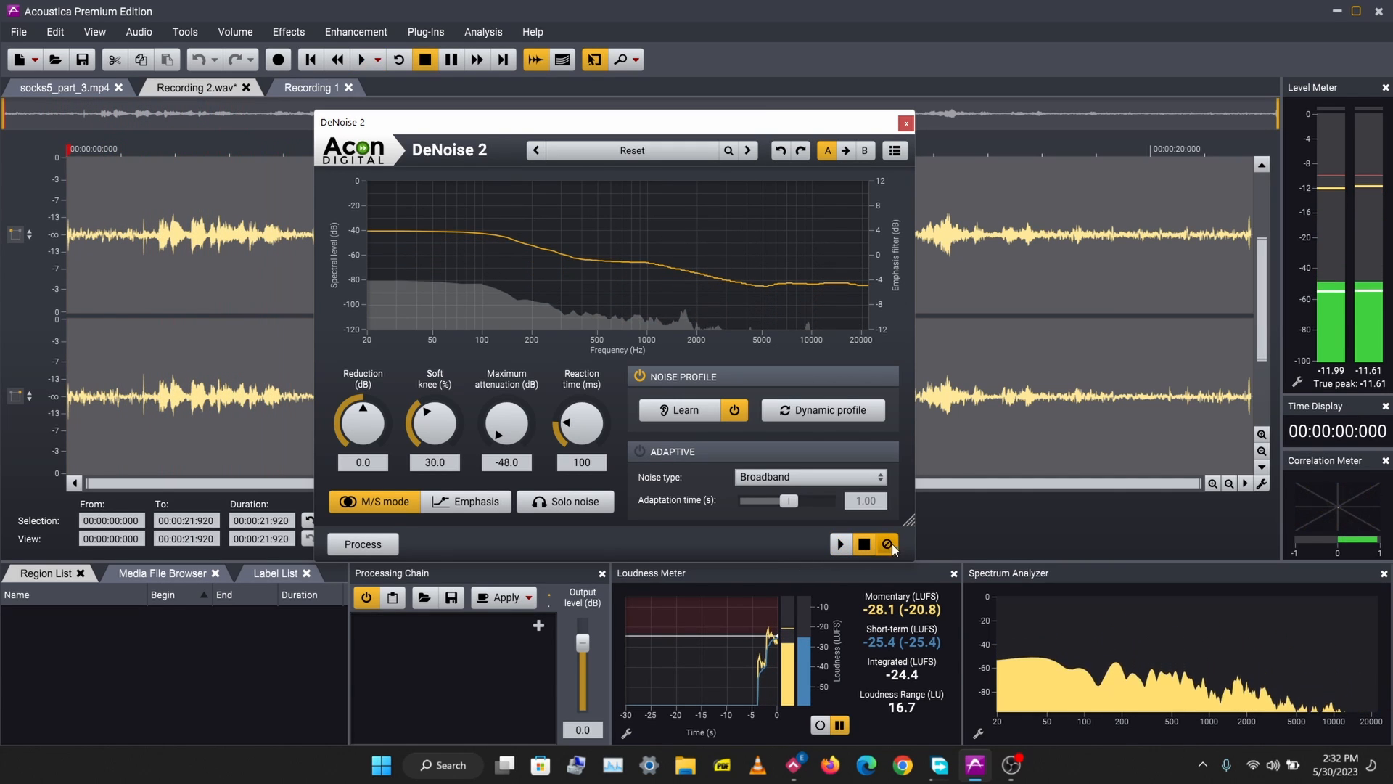
click(840, 545)
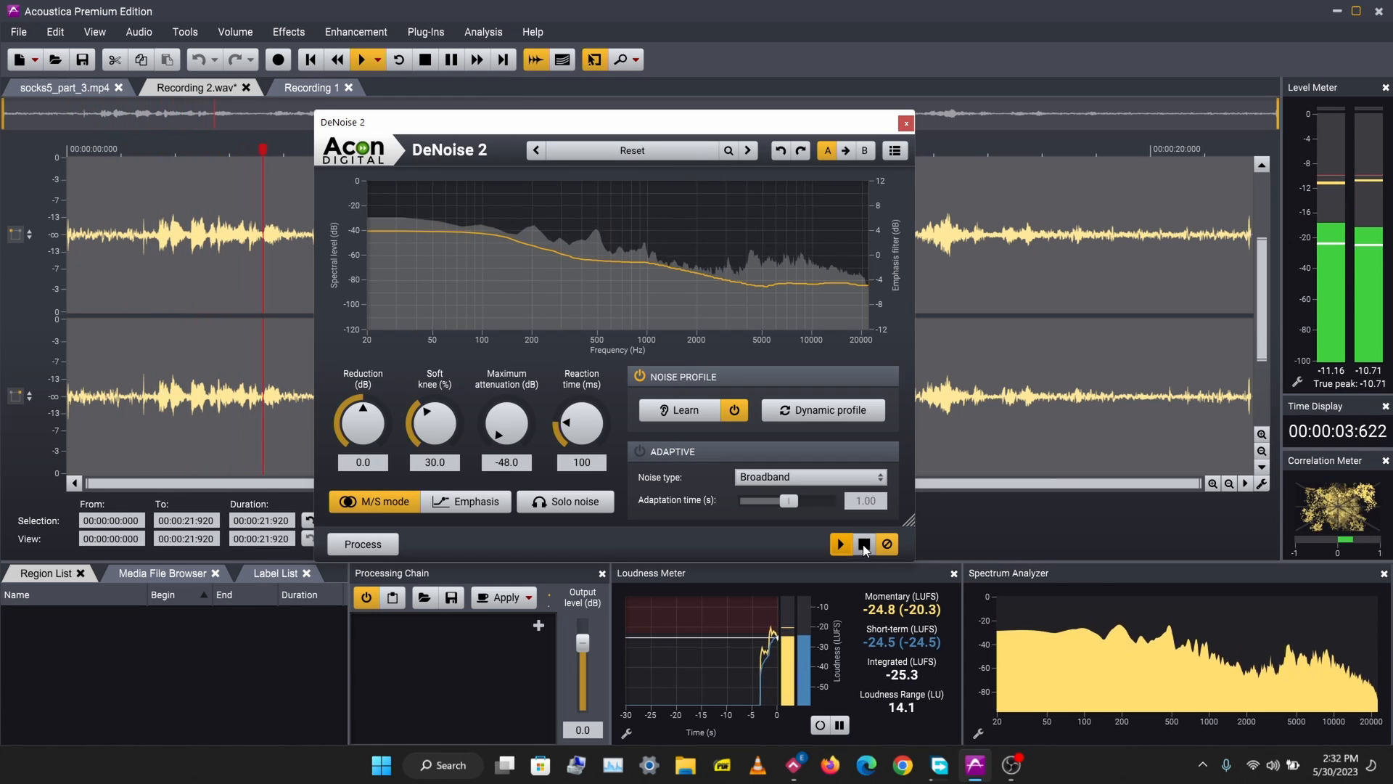
click(863, 546)
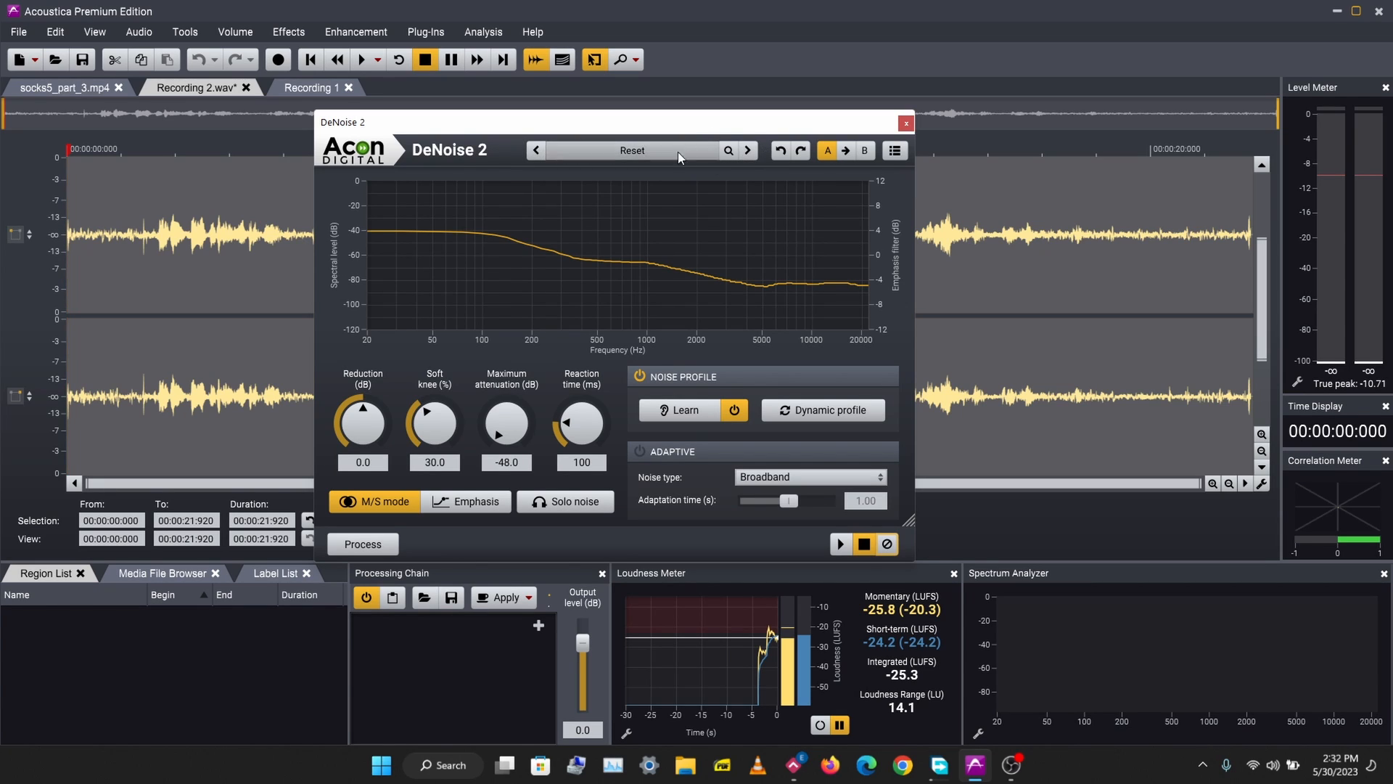
Look over the available DeNoise 2 presets without changing the Reset preset.
click(651, 145)
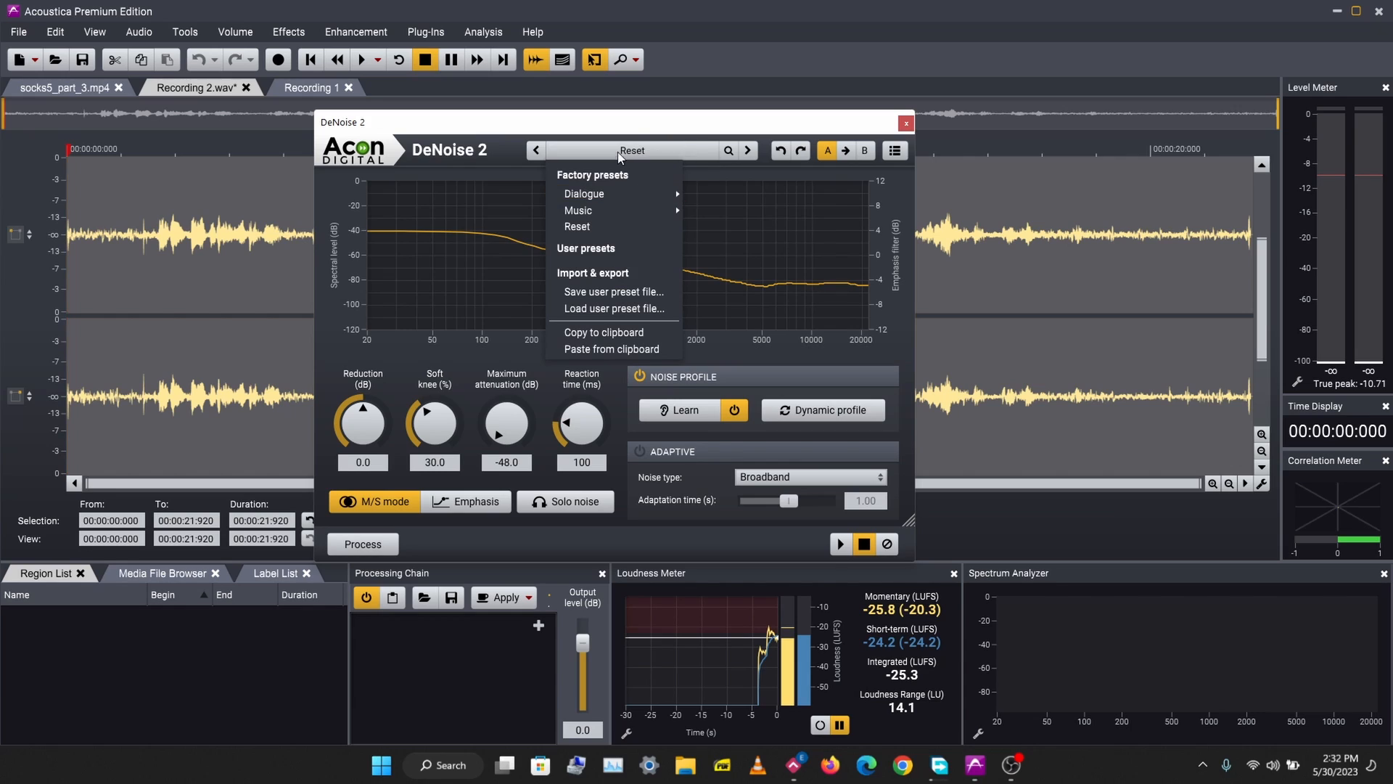
click(620, 152)
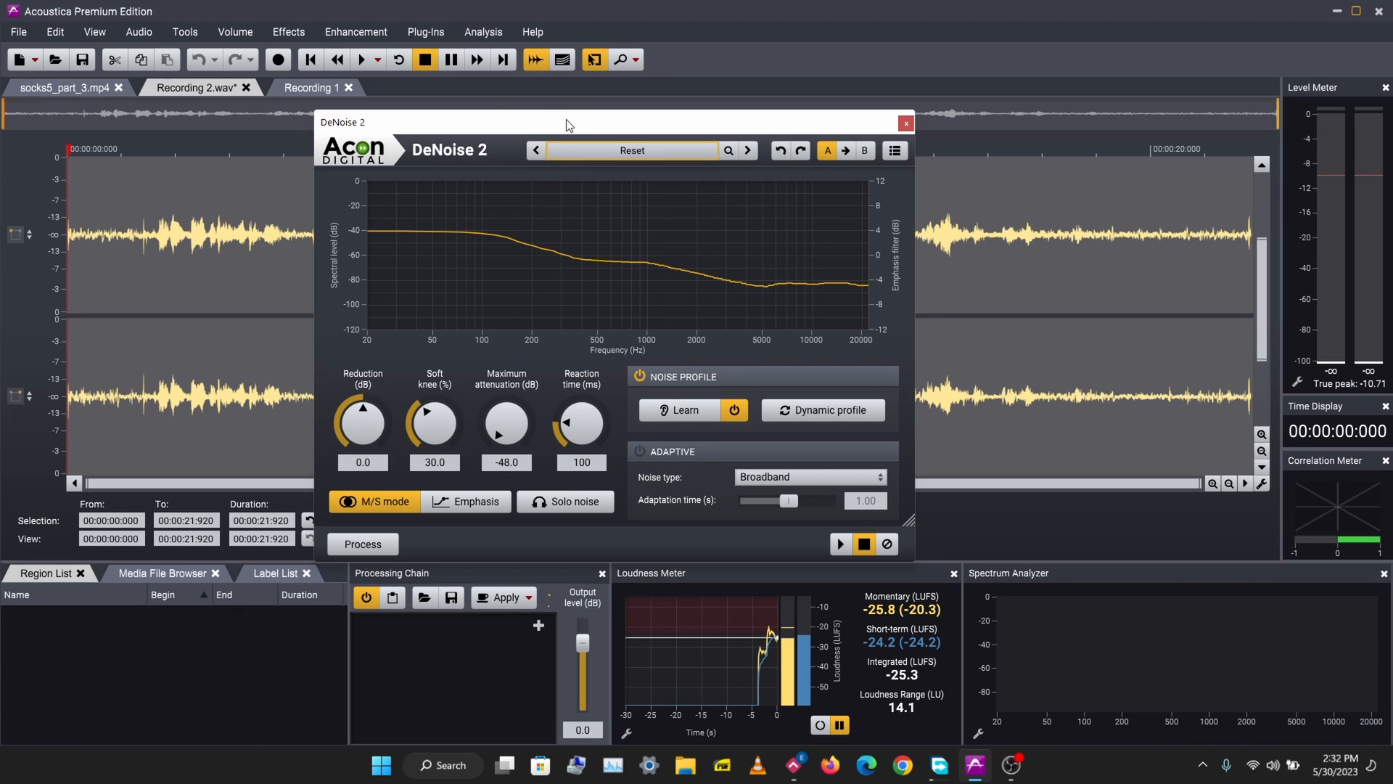
mouse_move(568, 125)
mouse_down()
mouse_move(502, 135)
mouse_move(554, 106)
mouse_up()
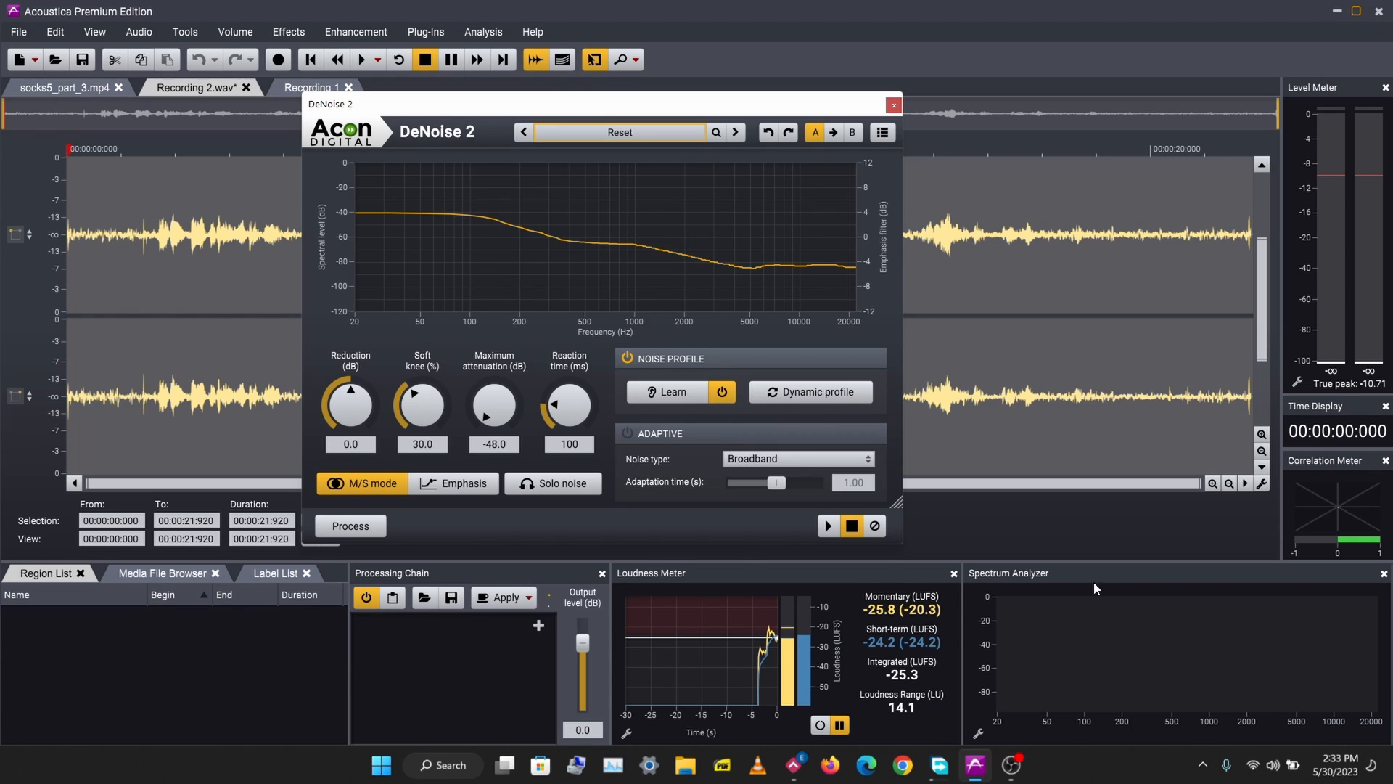
Preview the recording with noise reduction bypassed, and play the background noise from about 20.4 s.
click(876, 525)
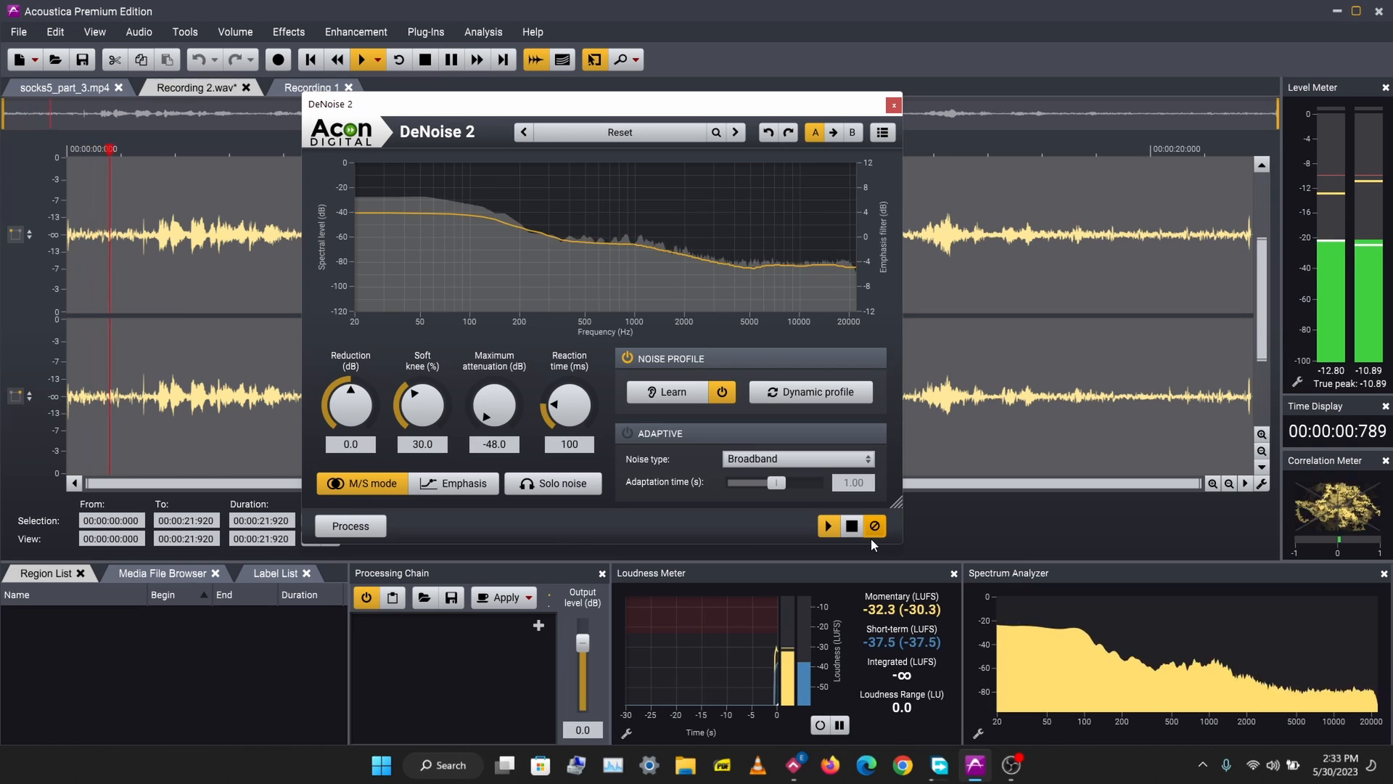
click(1175, 275)
key(space)
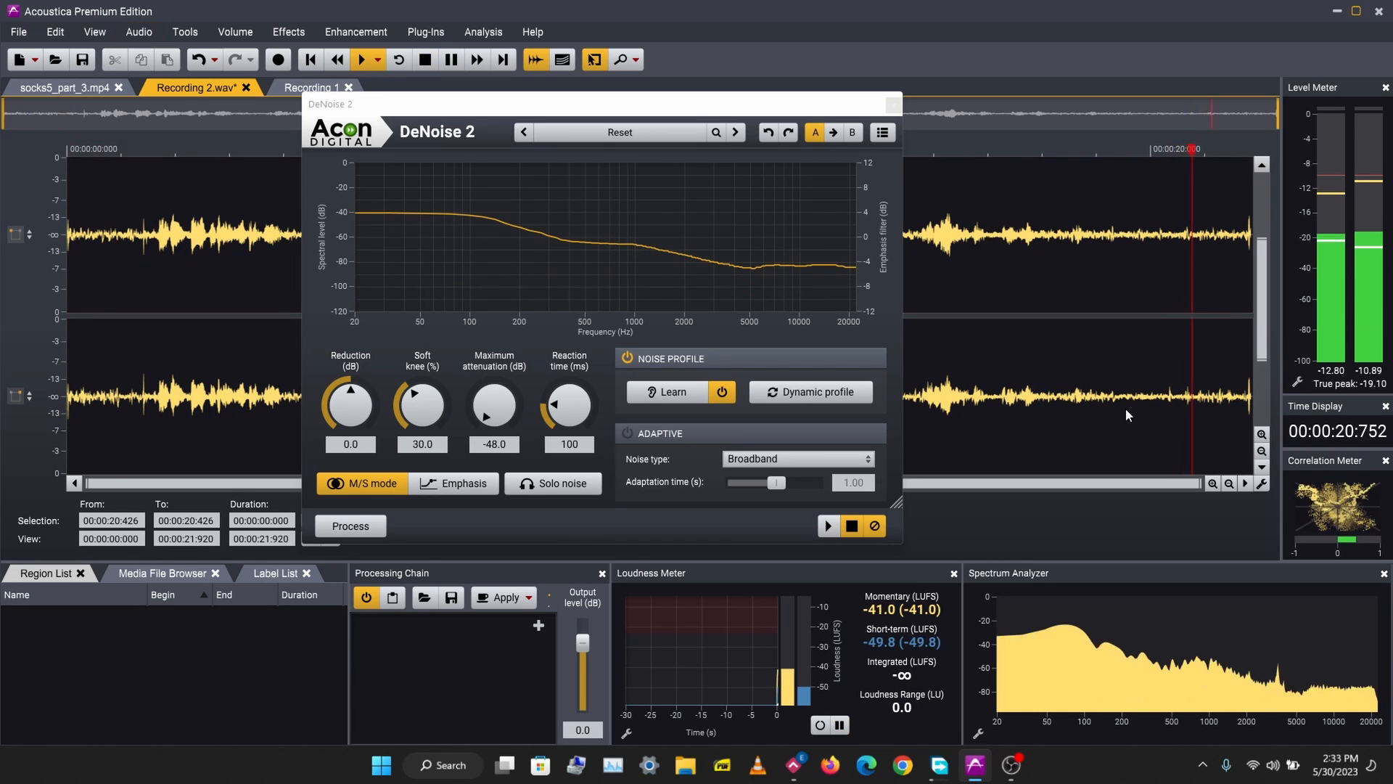
key(space)
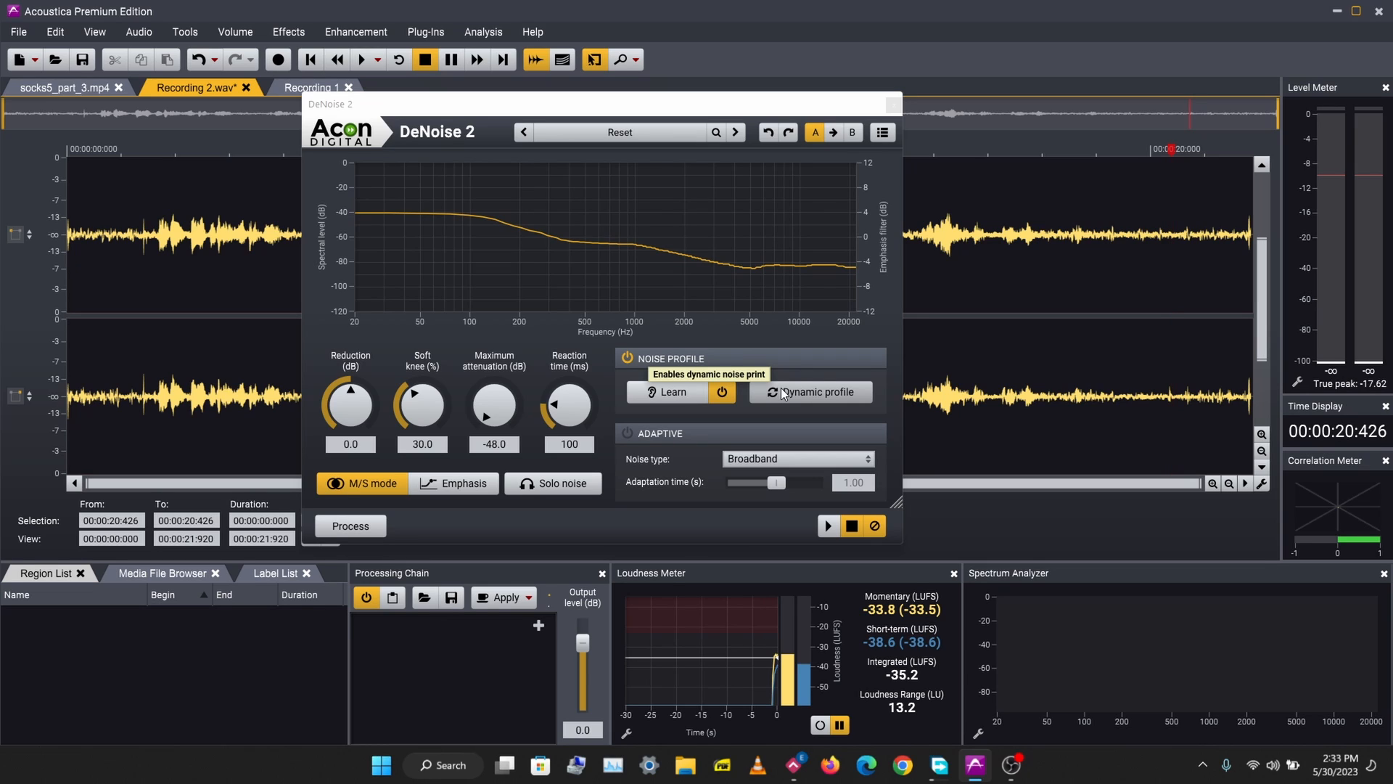
Switch the noise reduction from the noise profile to Adaptive mode and review the noise types, keeping Broadband.
click(629, 358)
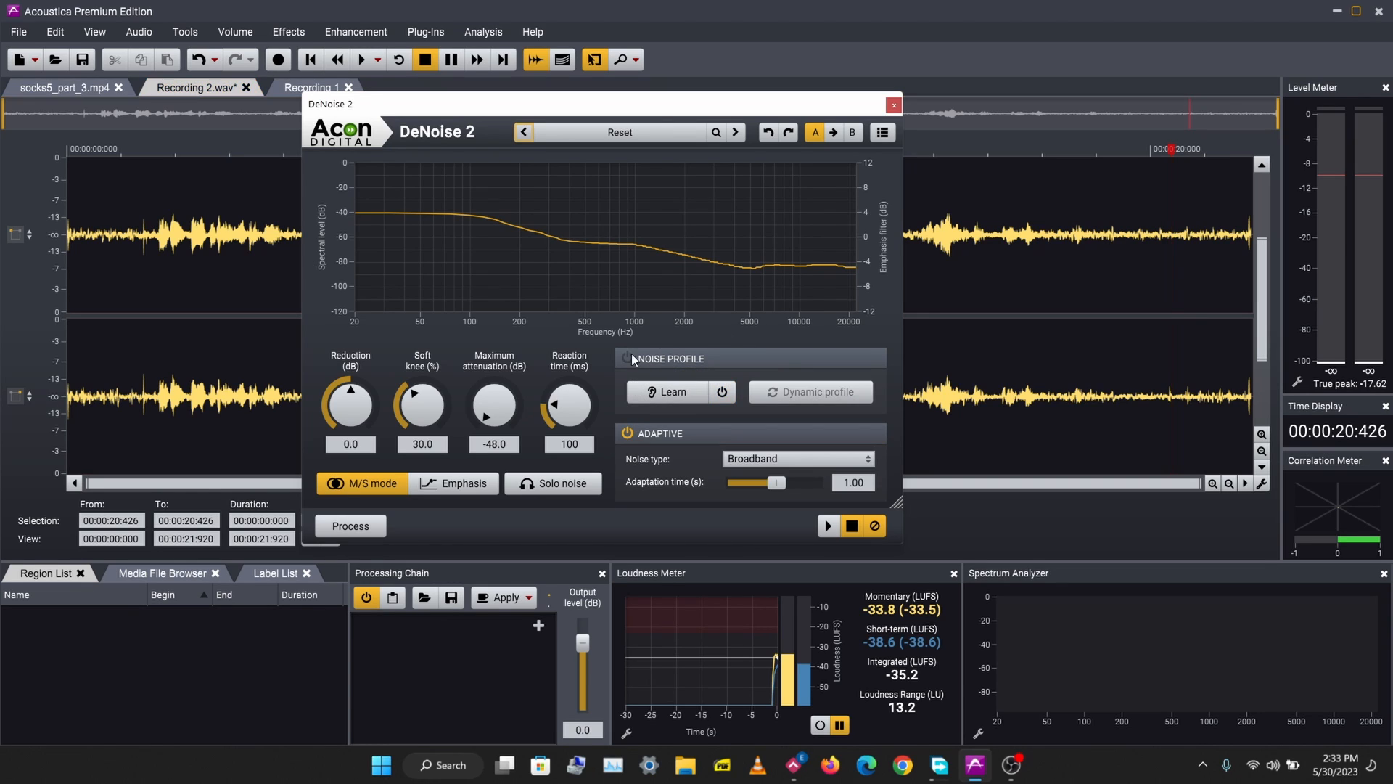
click(771, 459)
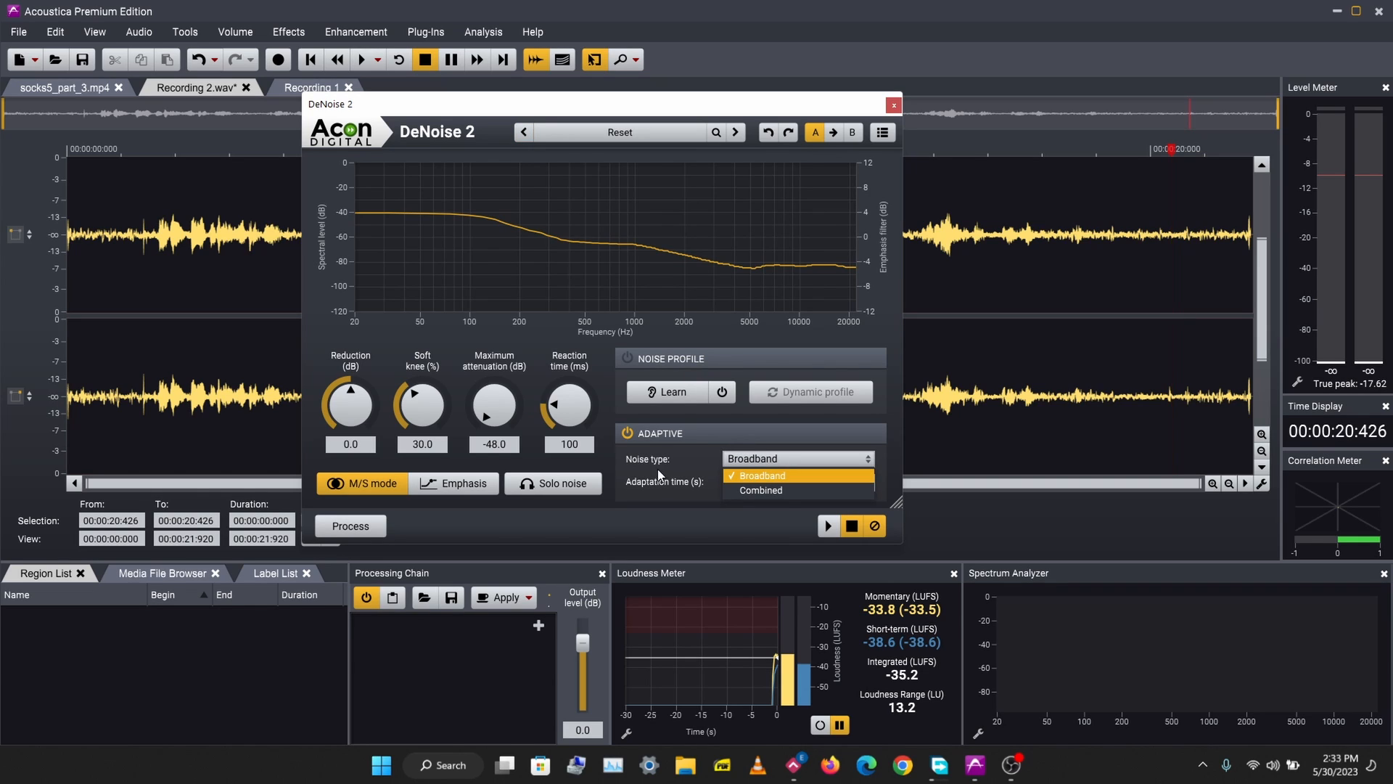
click(764, 455)
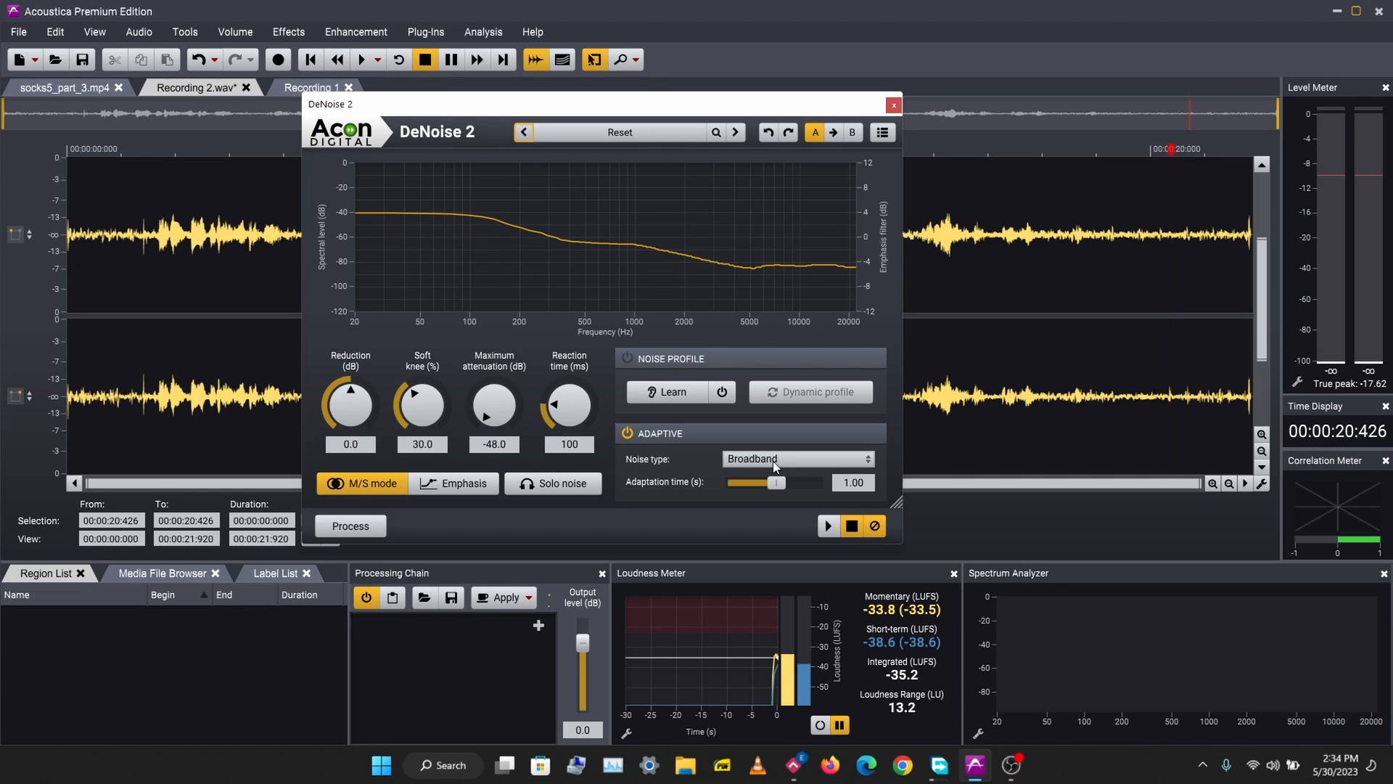
click(773, 460)
click(756, 460)
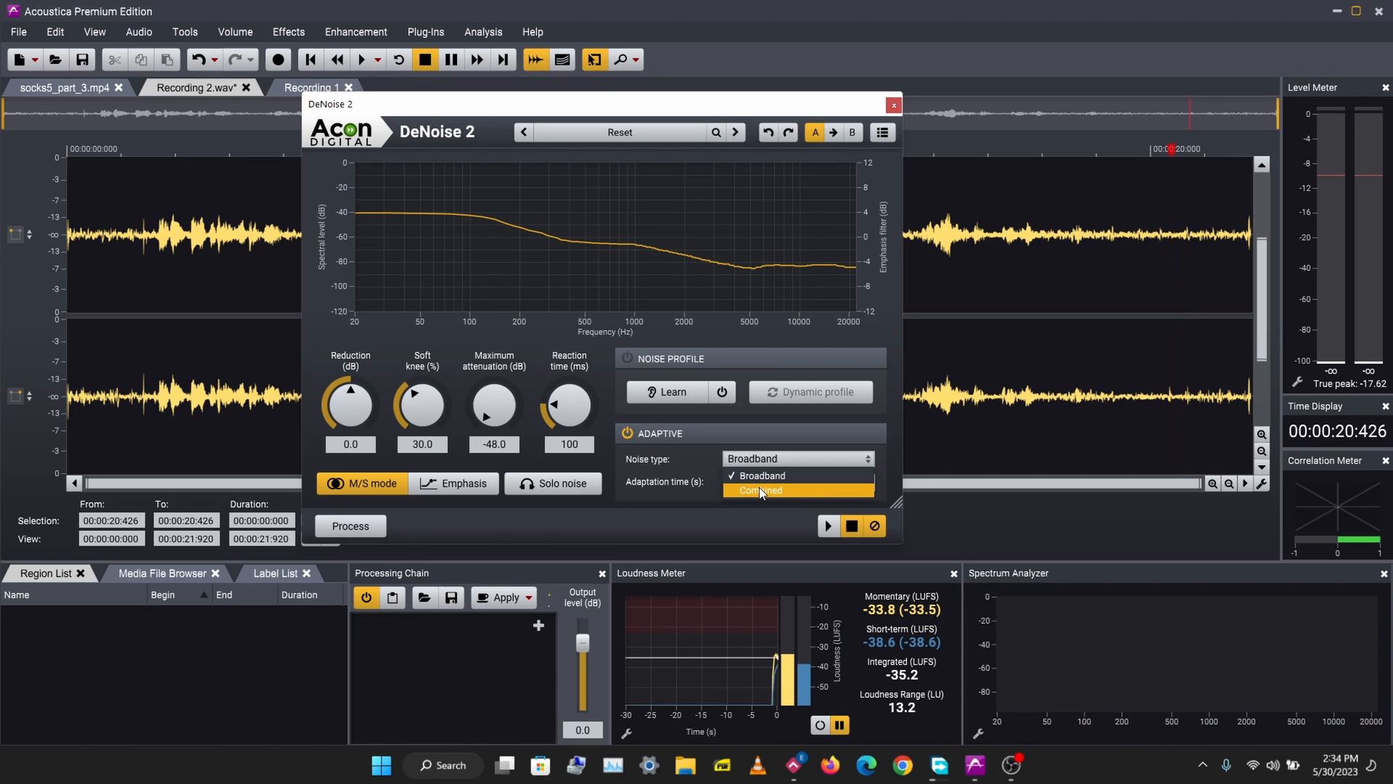
click(679, 431)
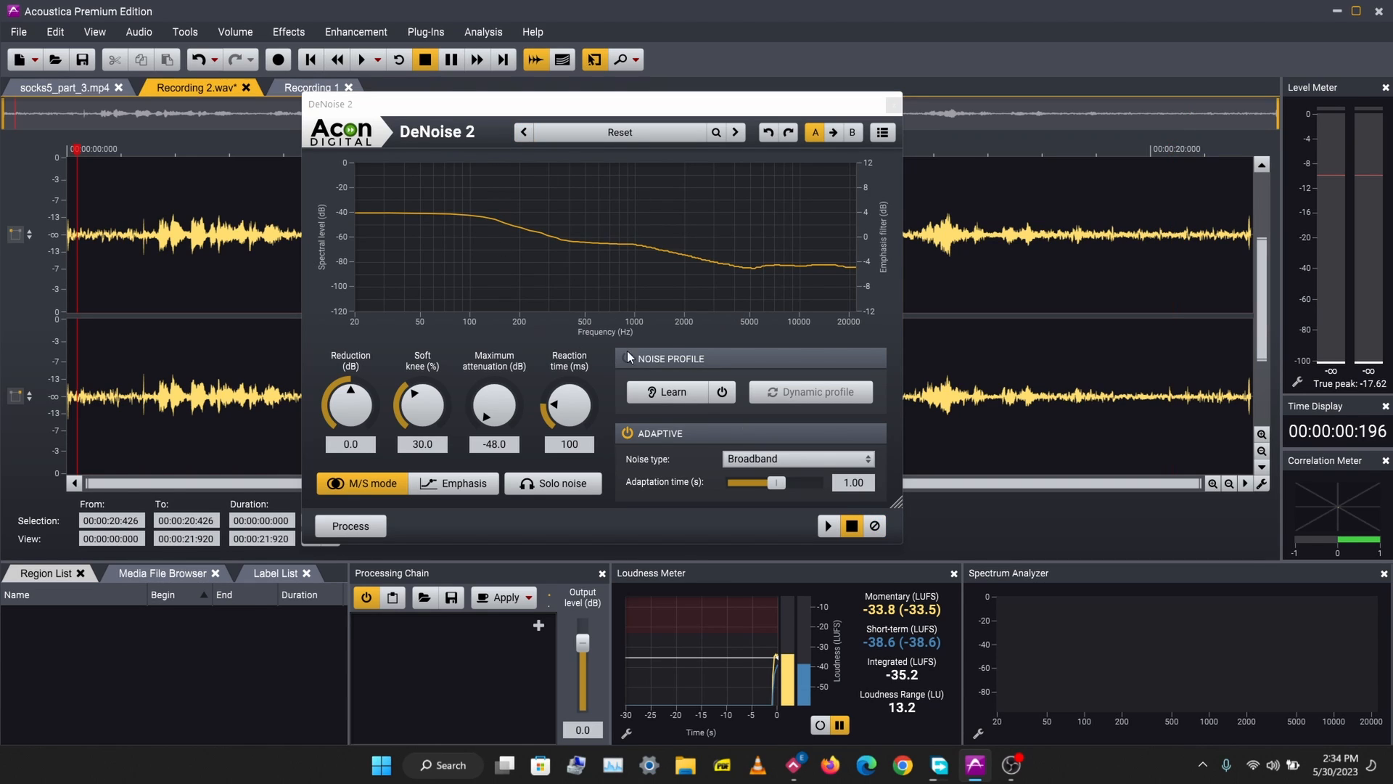
Preview the adaptive noise reduction with Broadband noise and an adaptation time of 1.00 s.
click(825, 530)
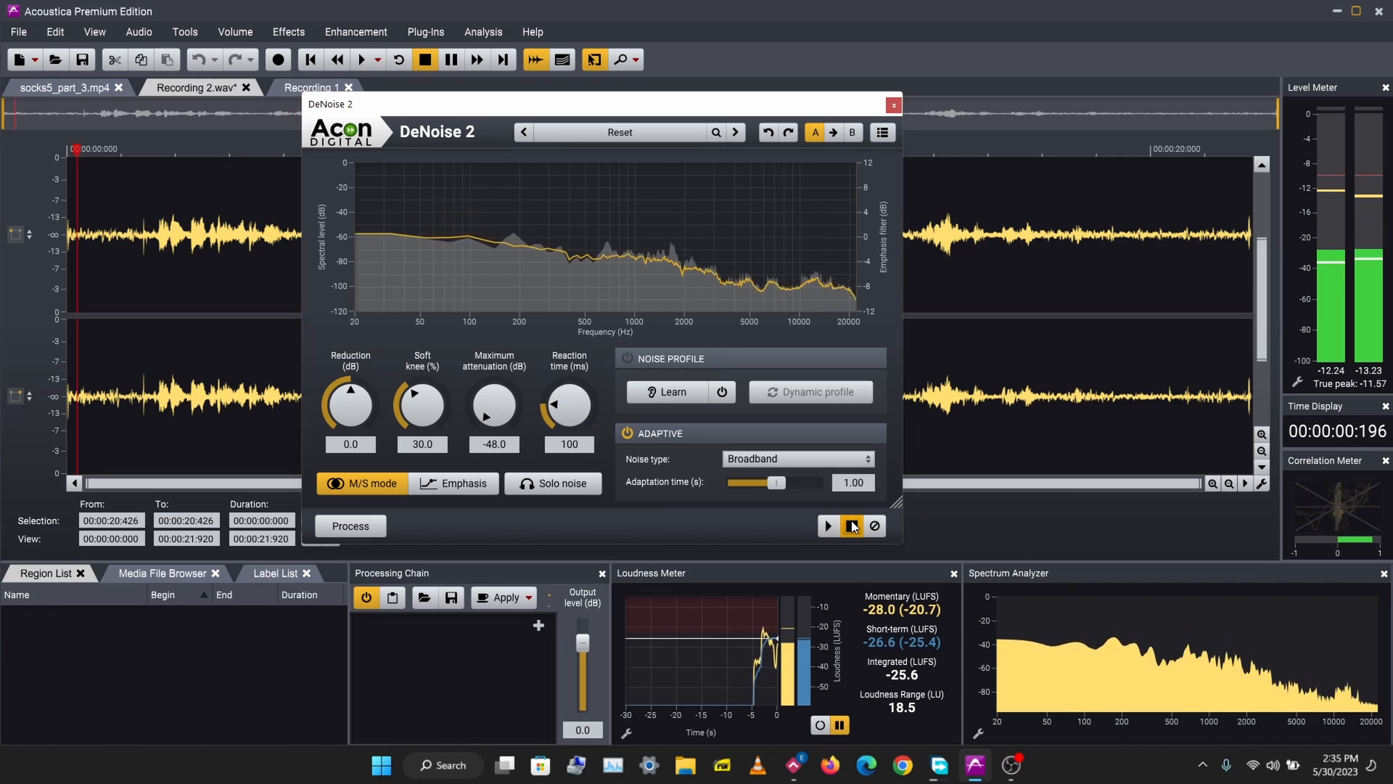
key(space)
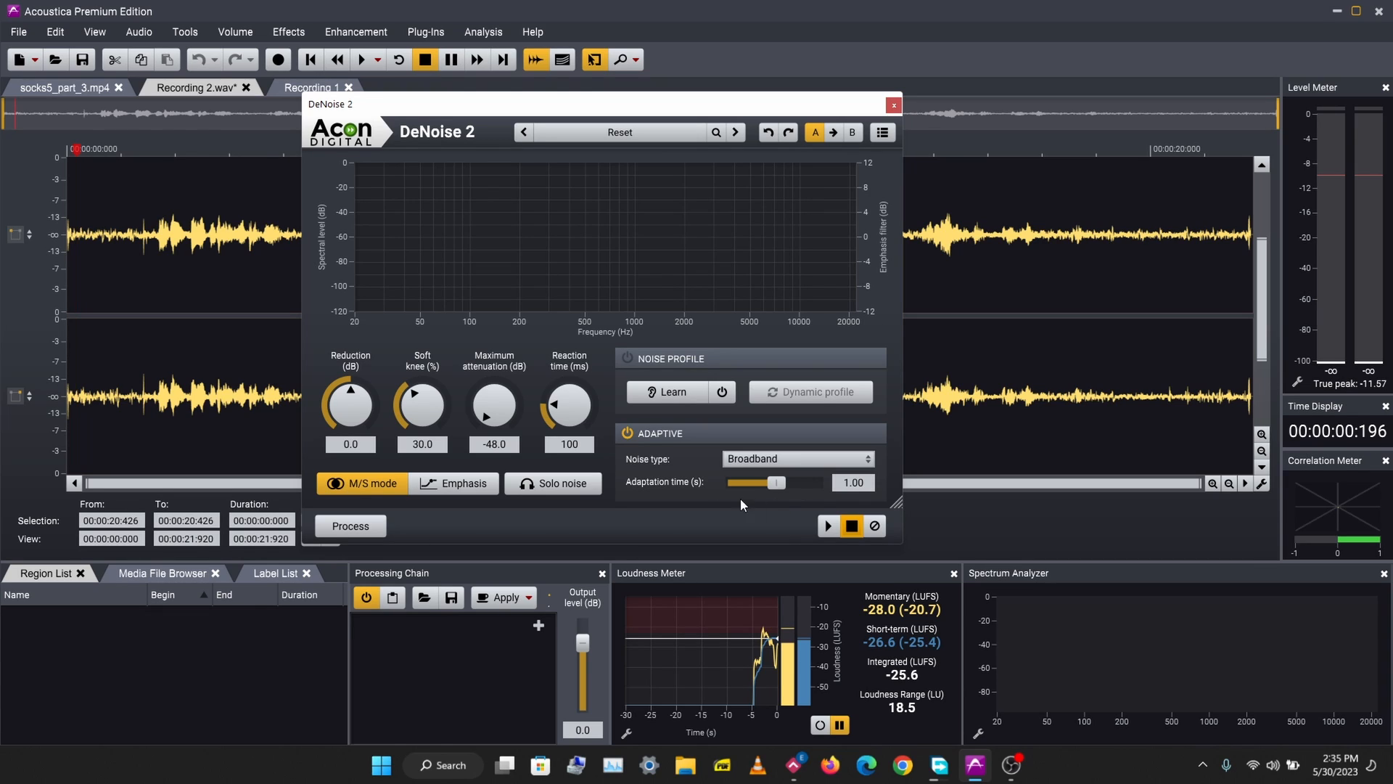
mouse_move(785, 485)
mouse_down()
mouse_move(817, 484)
mouse_move(773, 481)
mouse_up()
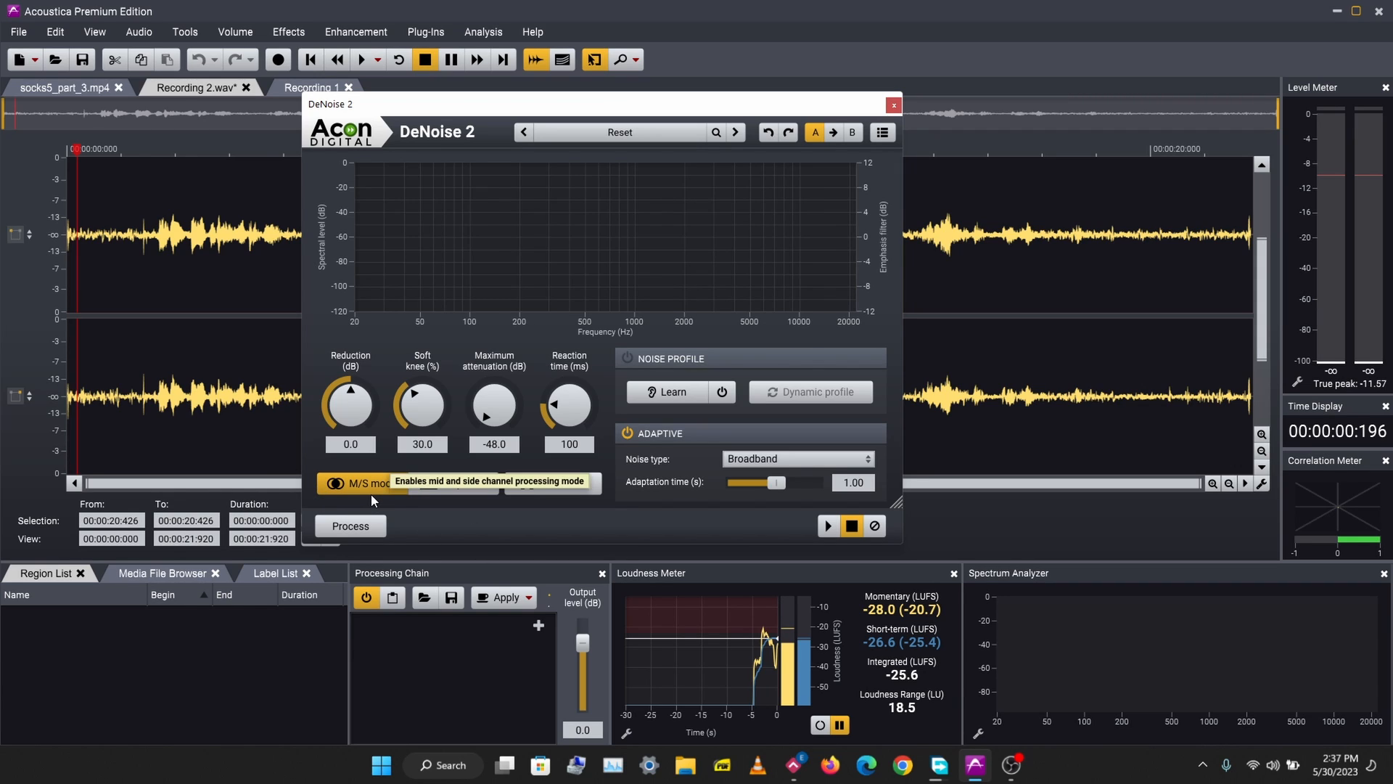
Try shaping the emphasis filter by moving its bands near 100 Hz and 2000 Hz.
click(450, 486)
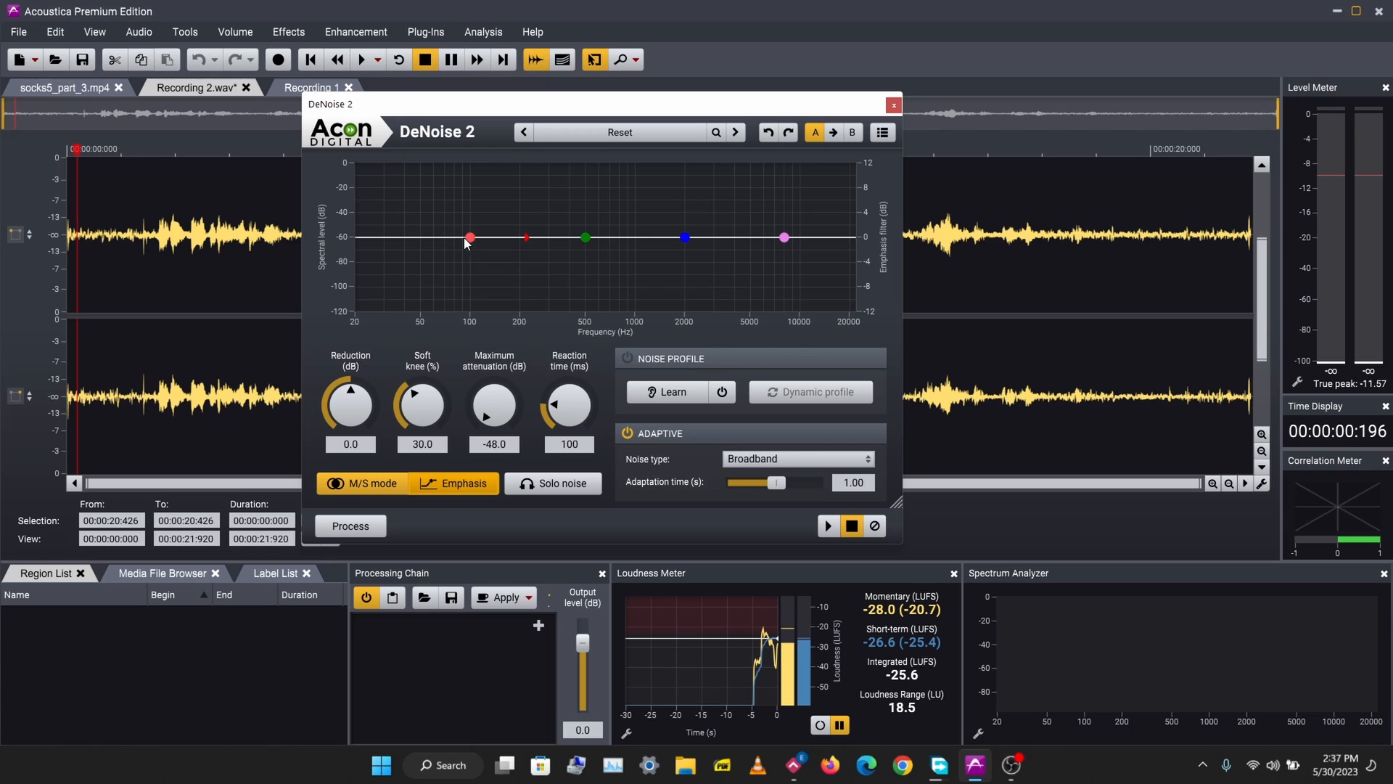
mouse_move(470, 237)
mouse_down()
mouse_move(477, 302)
mouse_move(470, 238)
mouse_up()
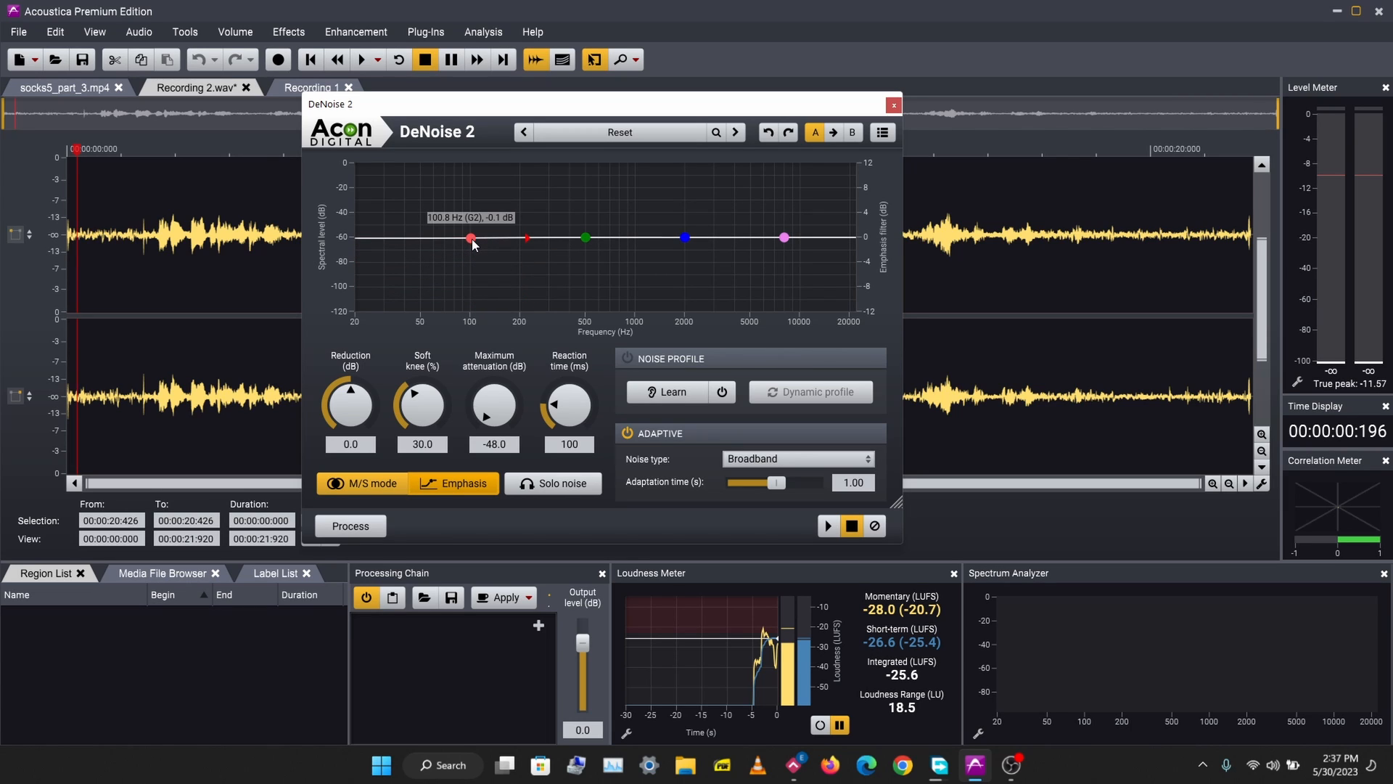
mouse_move(685, 237)
mouse_down()
mouse_move(685, 259)
mouse_move(685, 236)
mouse_up()
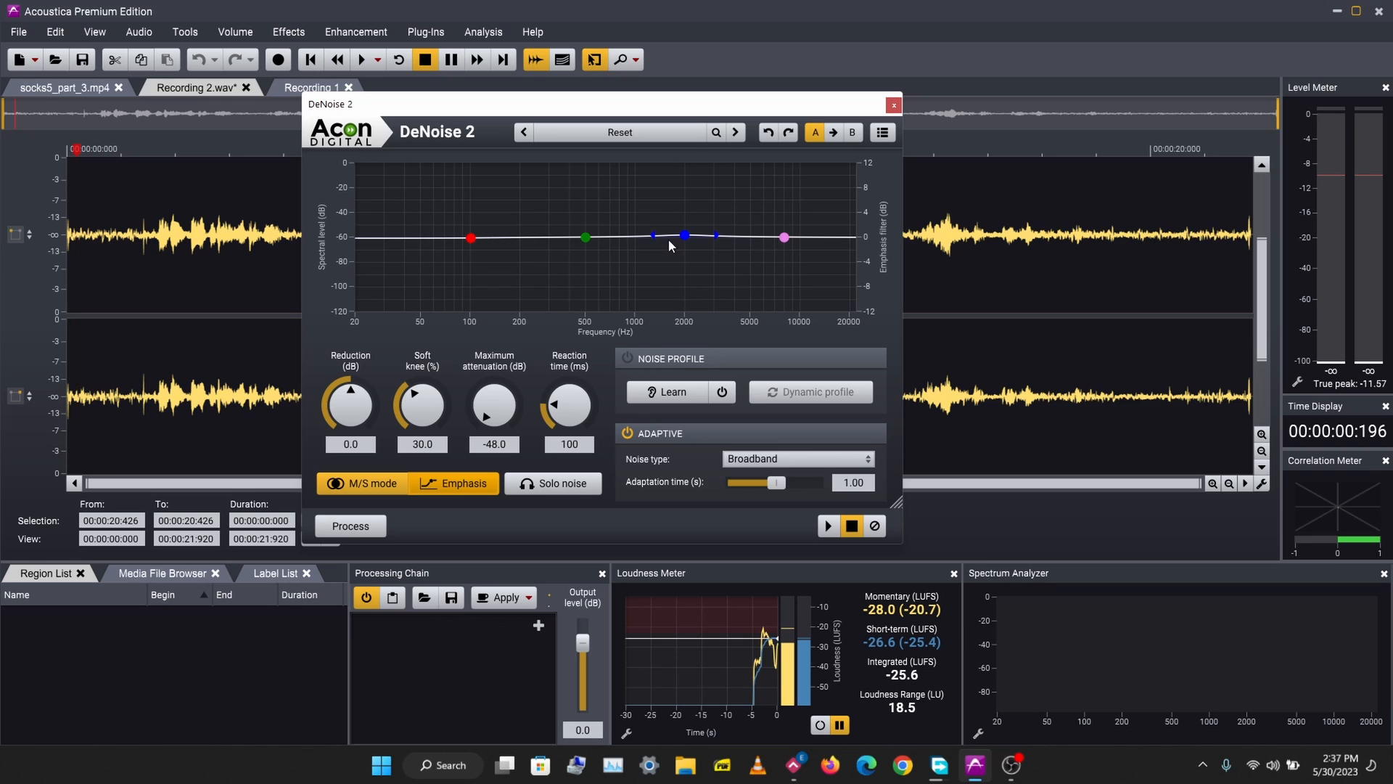
mouse_move(472, 239)
mouse_down()
mouse_move(476, 293)
mouse_move(465, 250)
mouse_up()
double_click(465, 250)
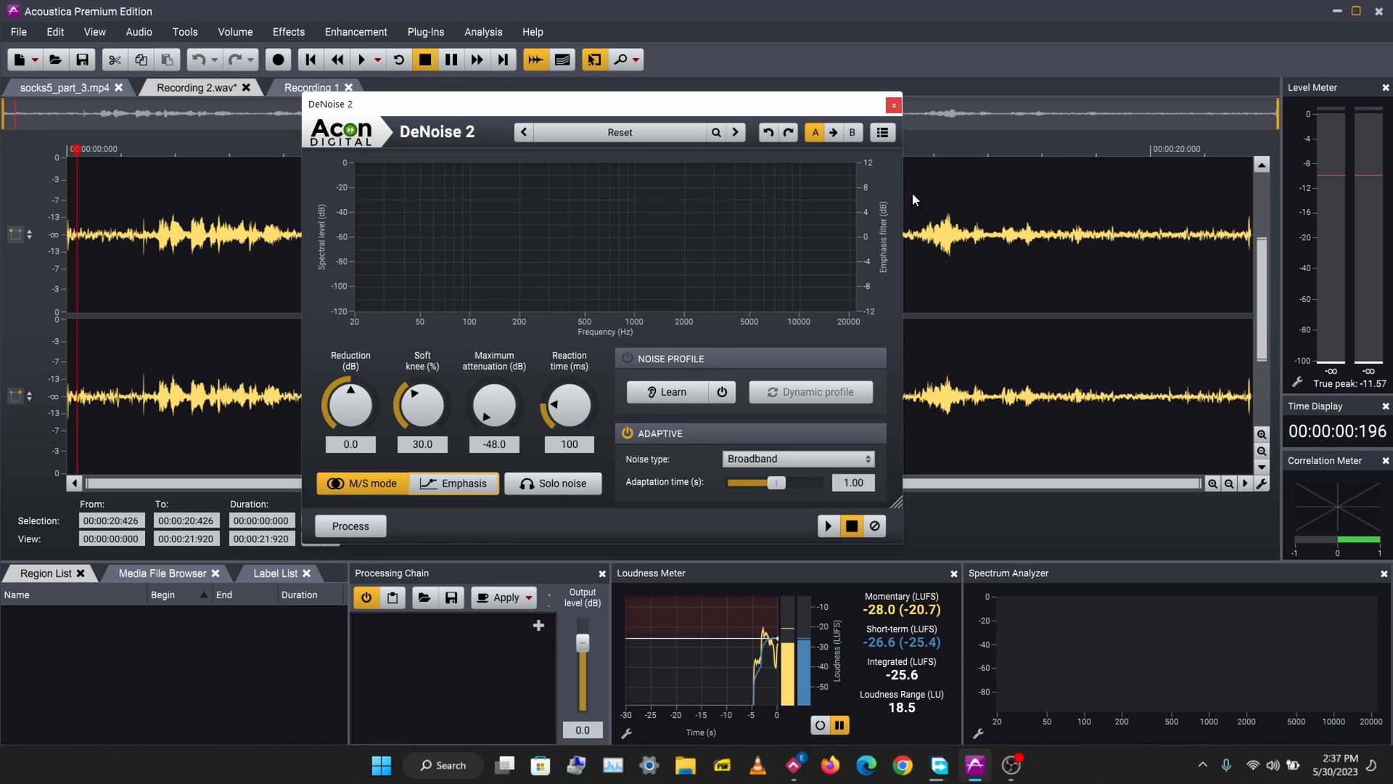
Select the noise-only section from about 19.8 s to 21.6 s and play it.
drag(1135, 239, 1231, 269)
key(space)
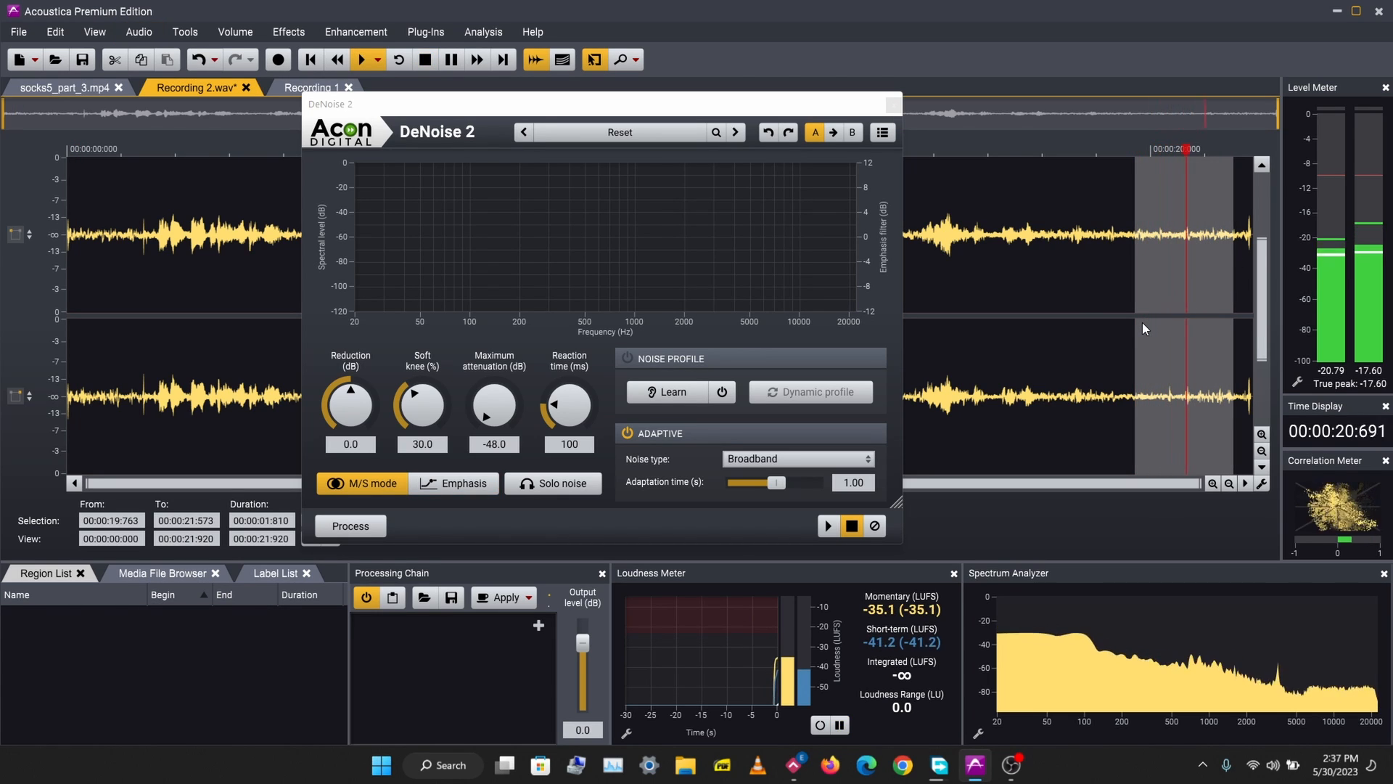
Learn a noise profile from the selected noise-only section by playing it, and finish the learning.
click(659, 395)
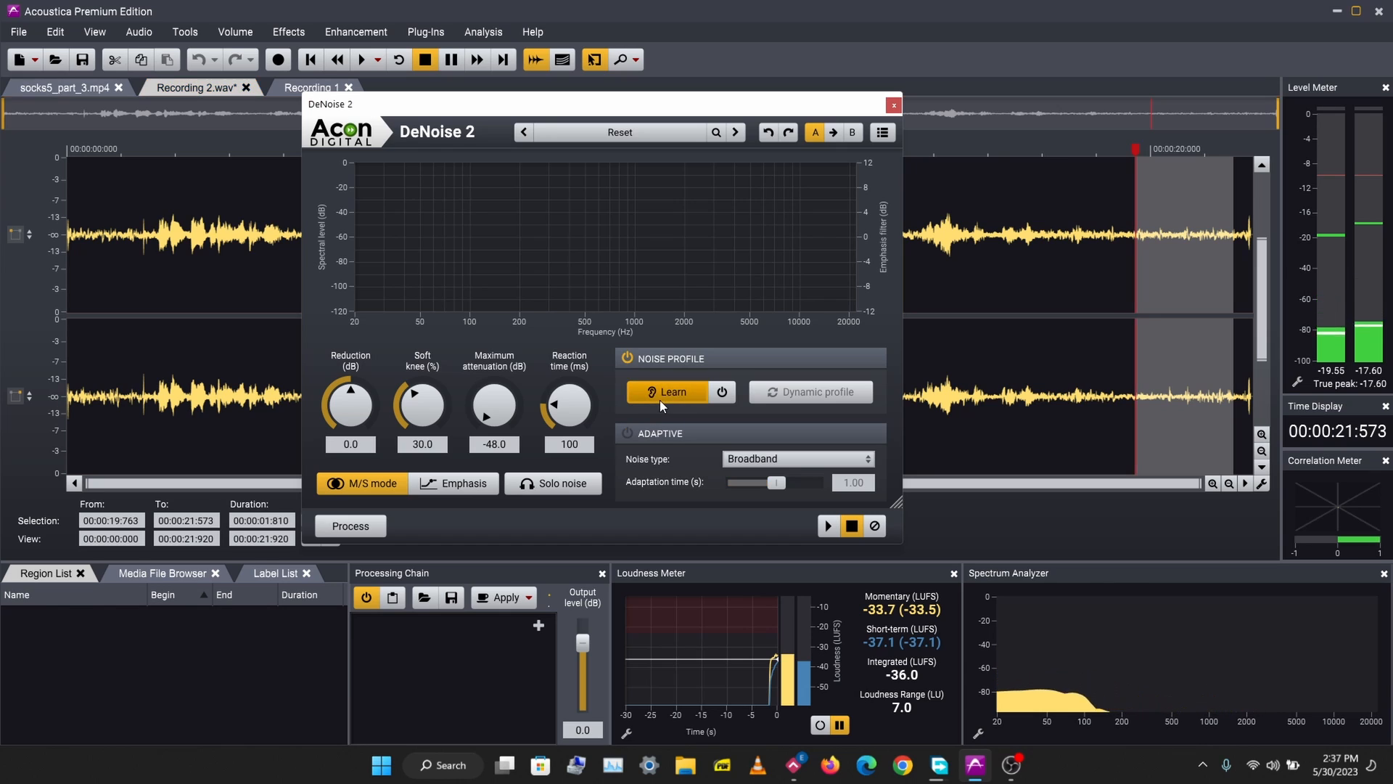
key(space)
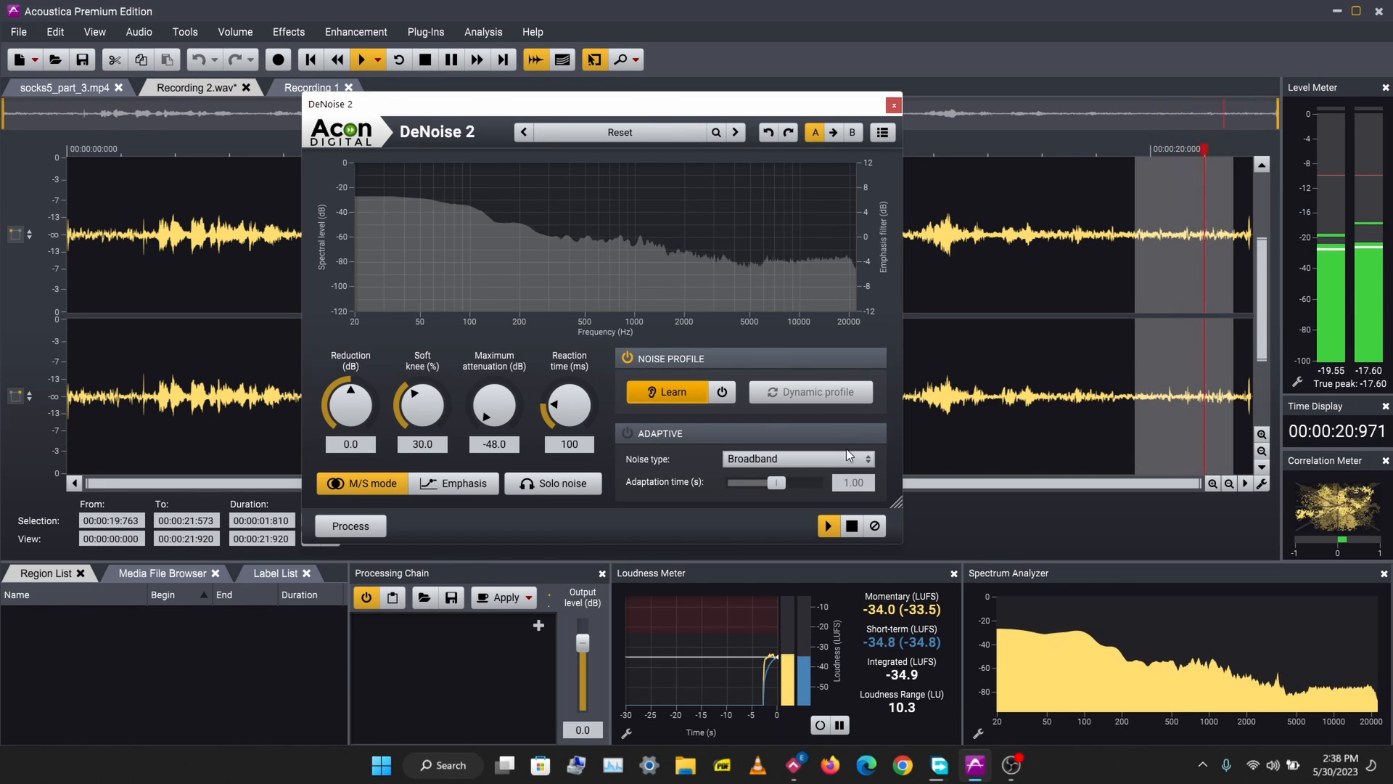
key(space)
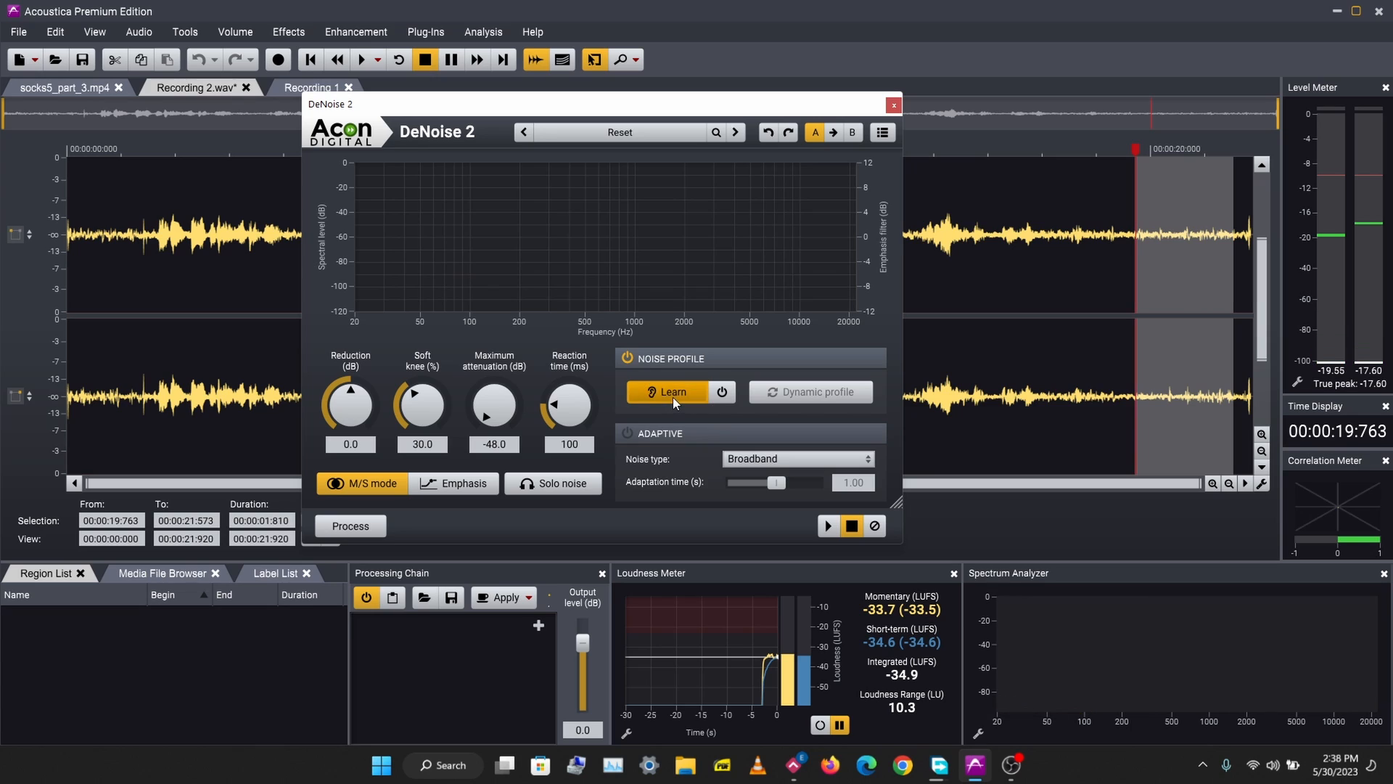
click(721, 390)
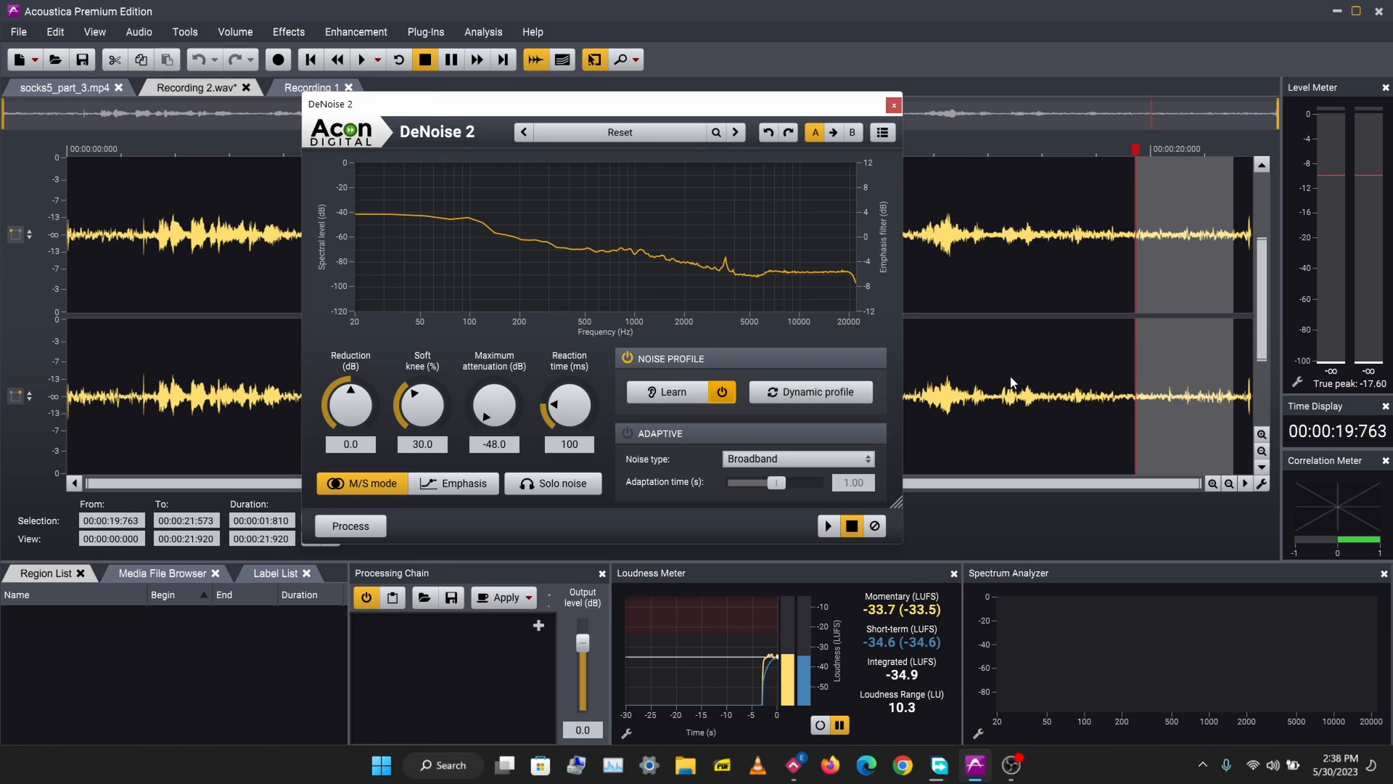
Select the whole recording, preview it with the learned noise profile, and close DeNoise 2 without processing.
click(1053, 183)
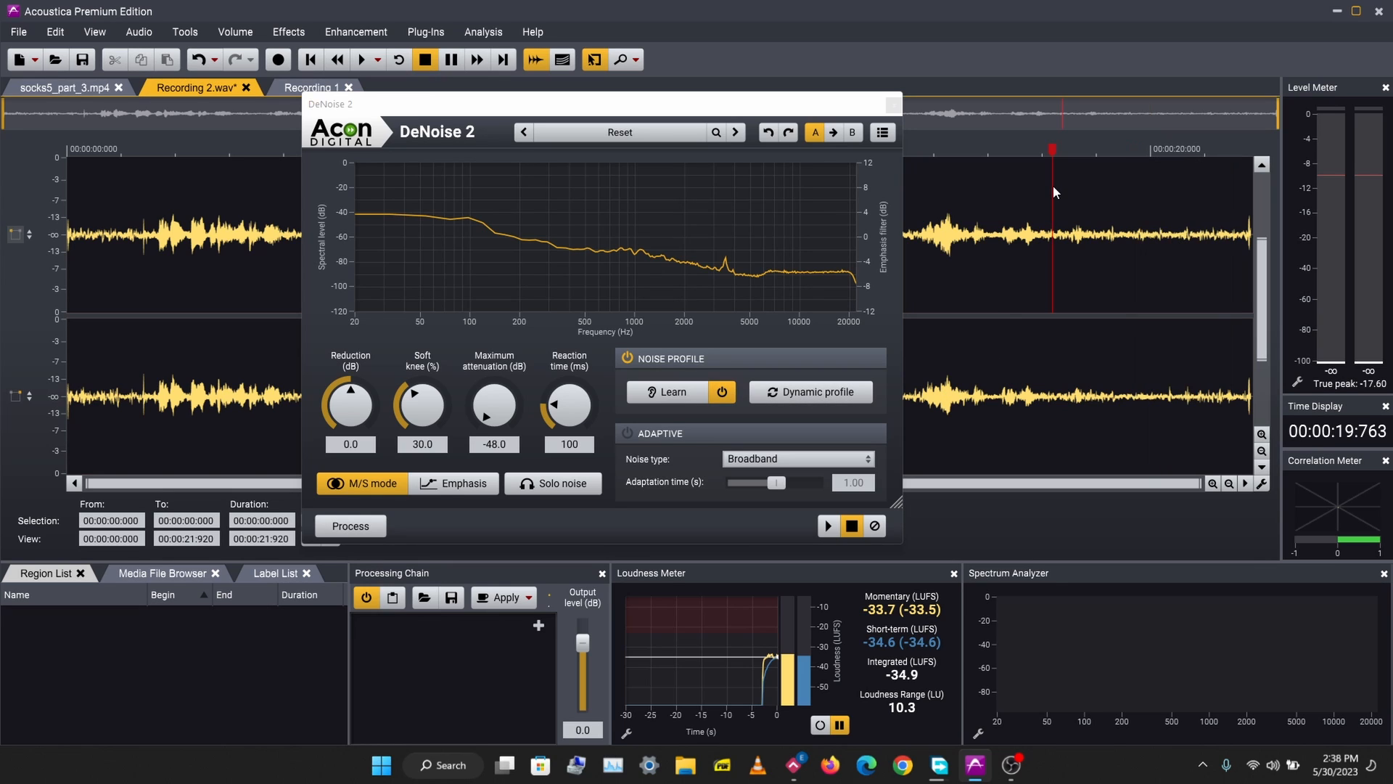
key(ctrl+a)
click(828, 526)
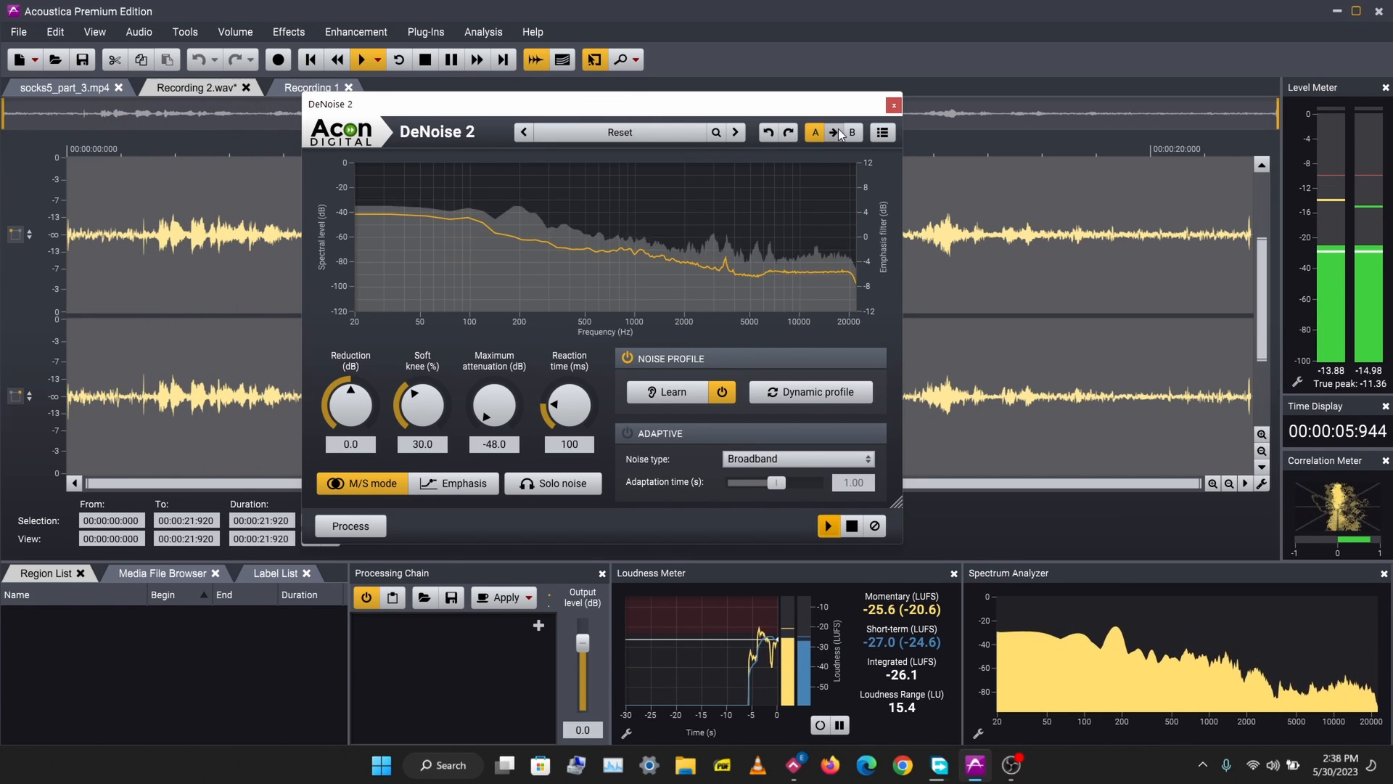
key(space)
click(894, 106)
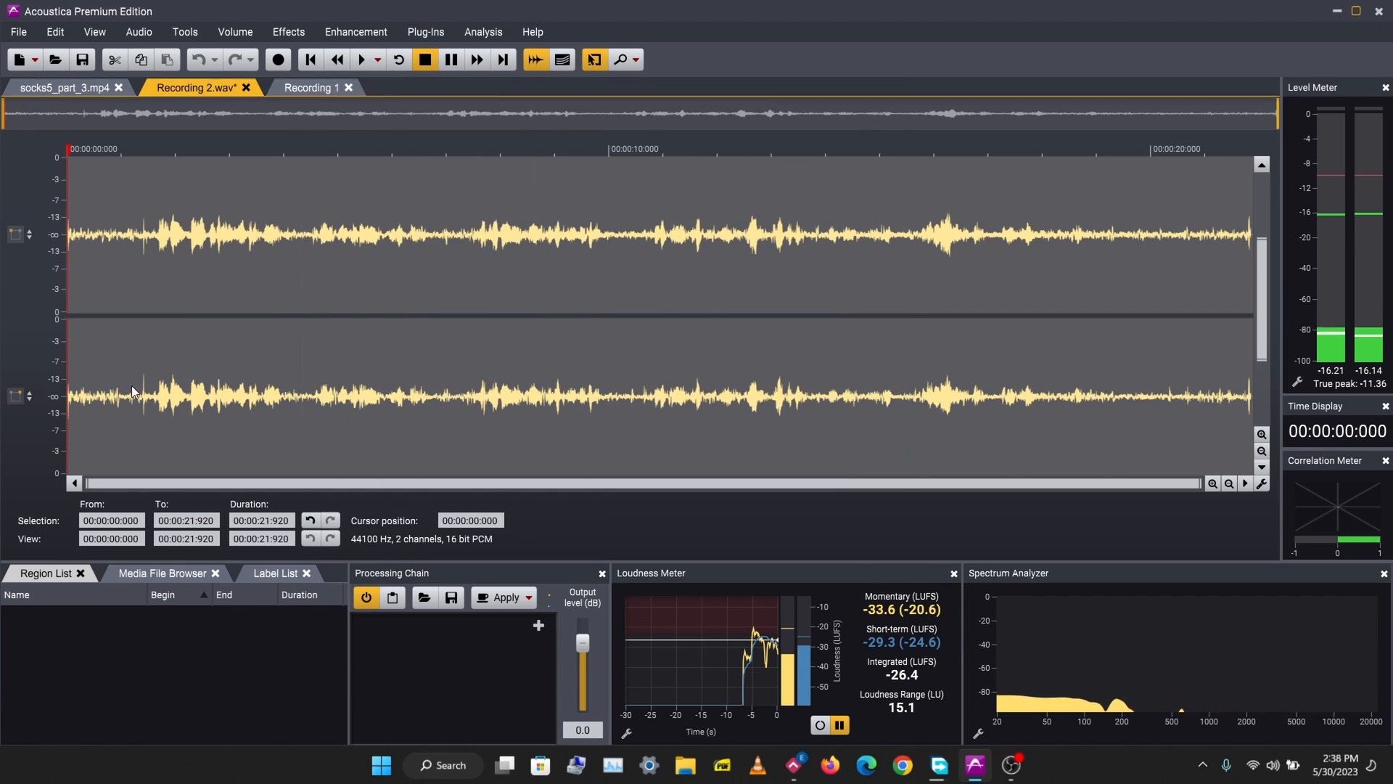
Add the DeNoise enhancement to the processing chain and close its settings window.
click(538, 624)
mouse_move(650, 536)
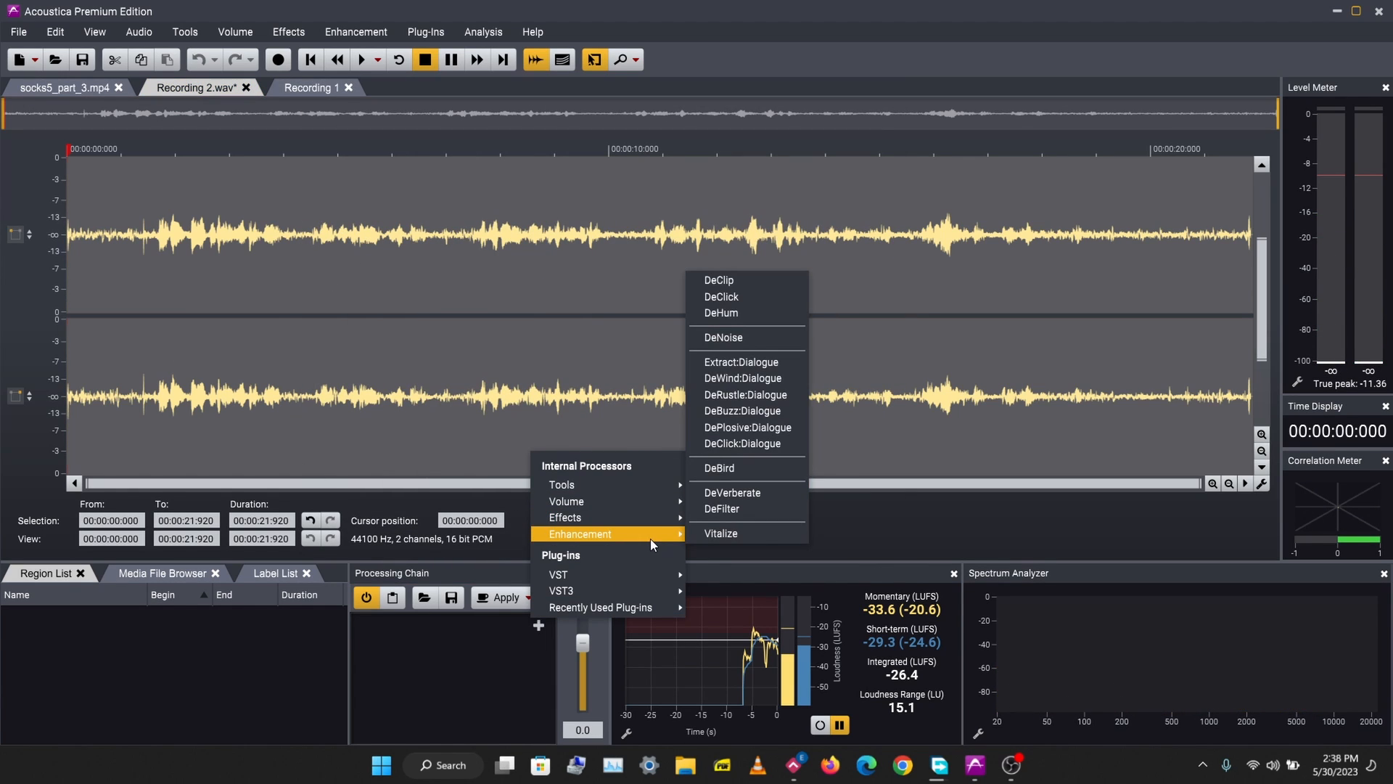
click(746, 337)
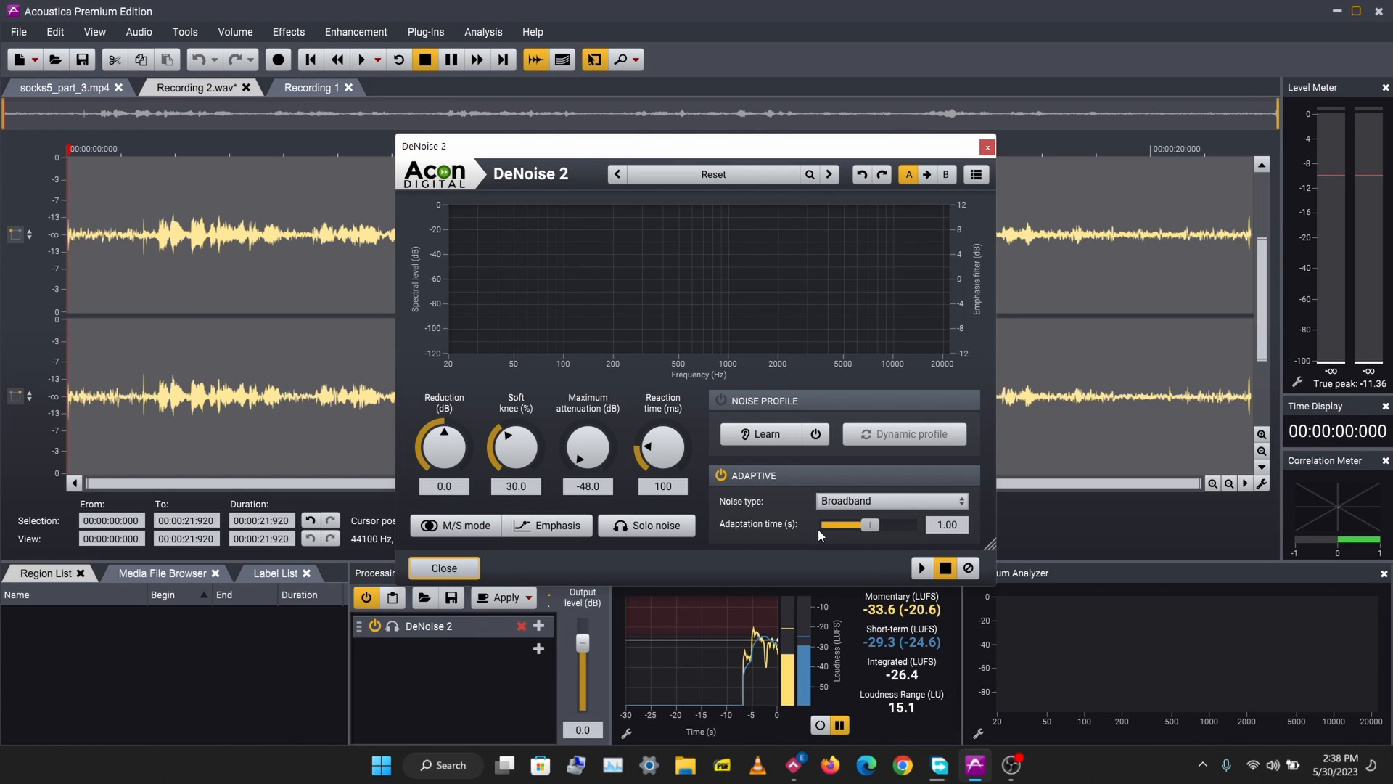
click(988, 150)
Remove DeNoise 2 from the processing chain.
click(355, 32)
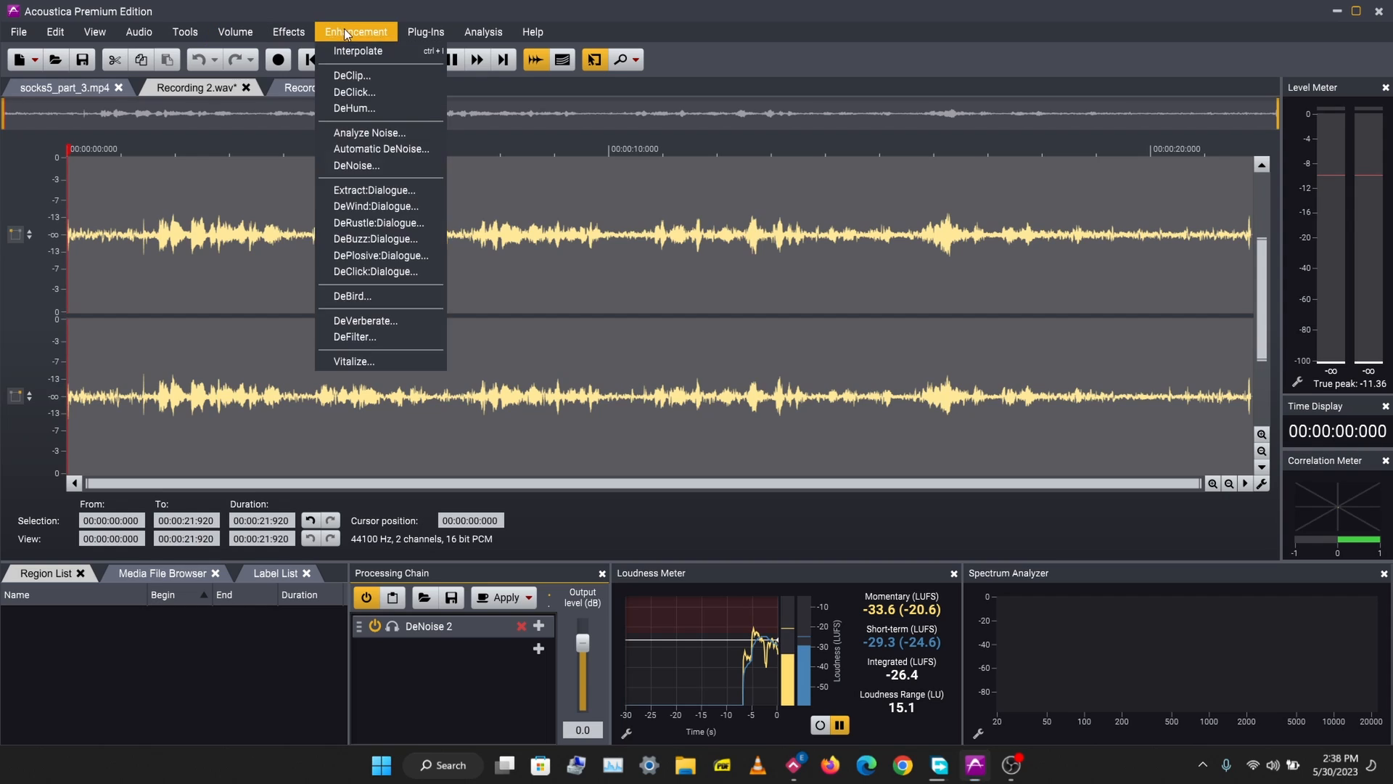
mouse_move(331, 35)
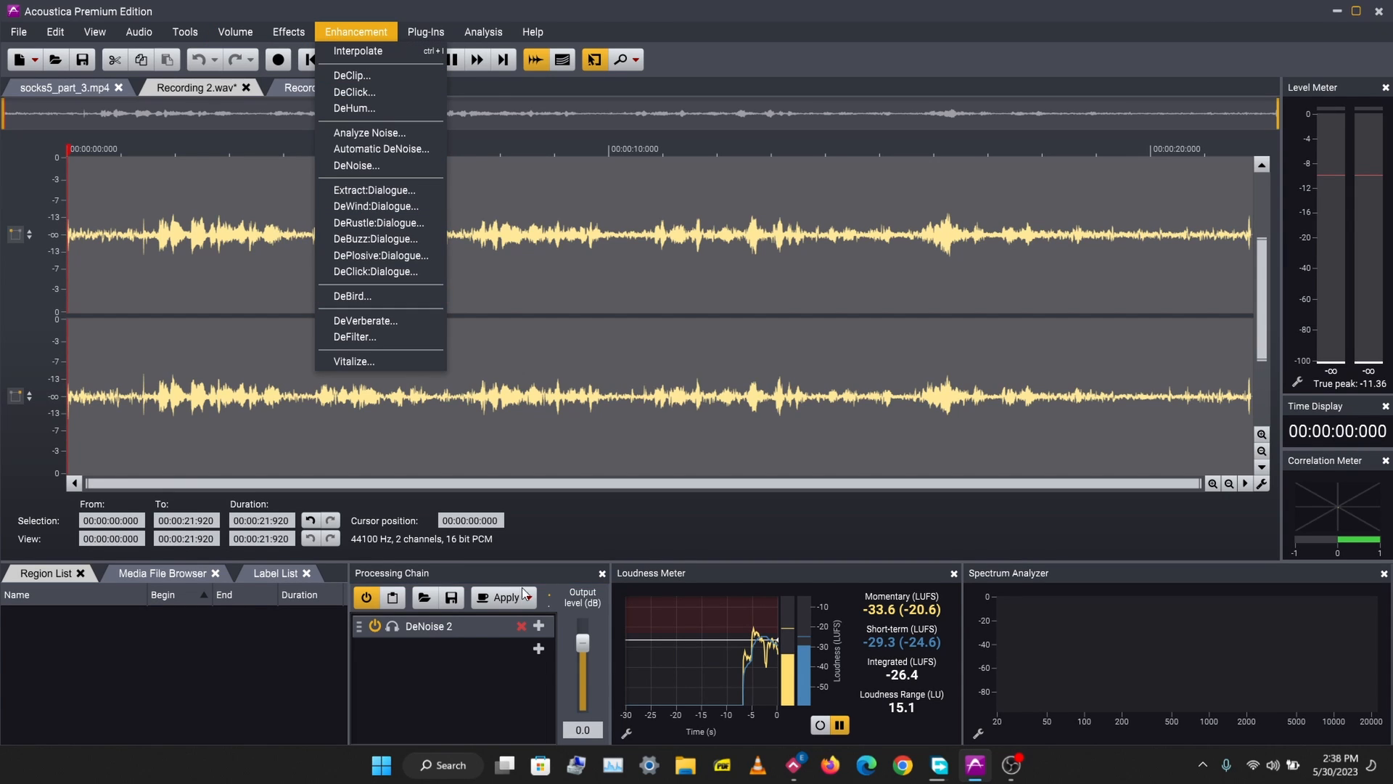
click(521, 625)
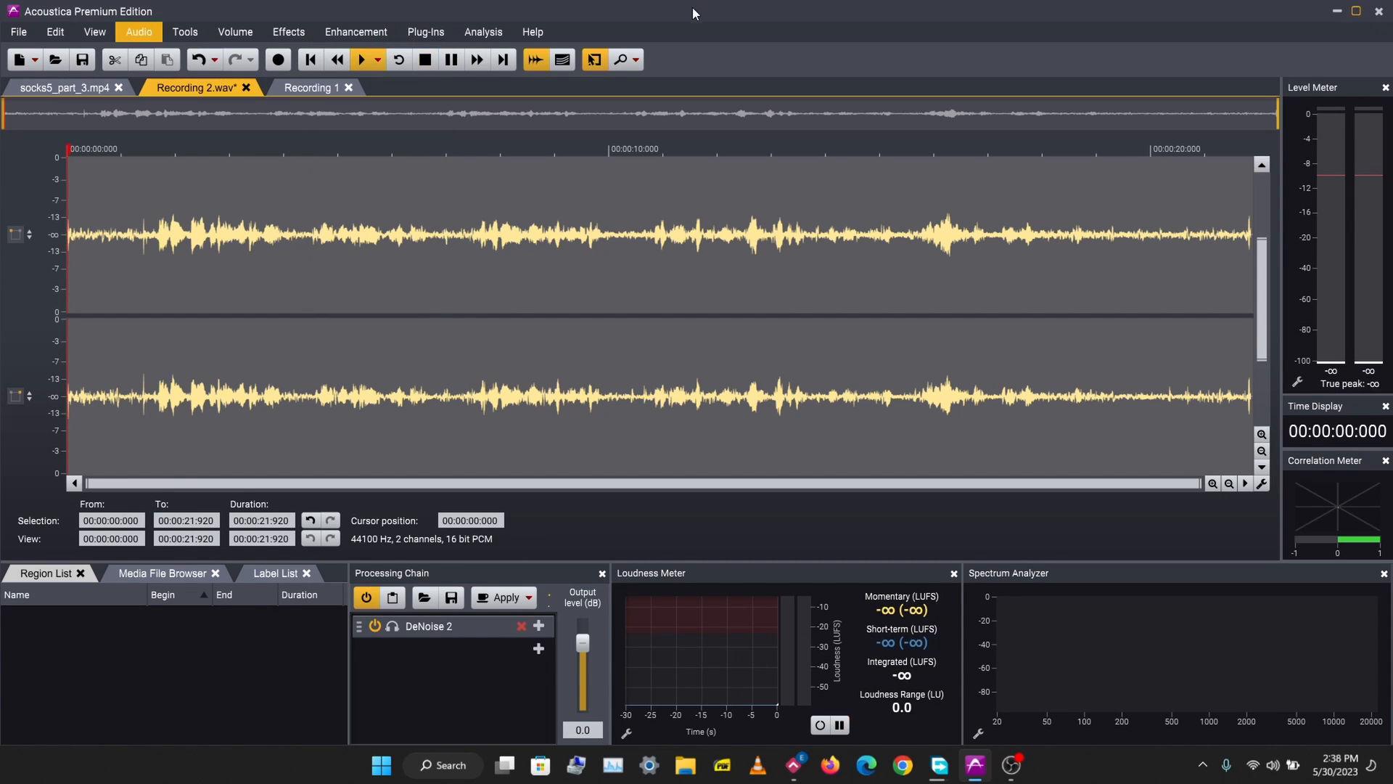
click(521, 625)
Compare the settings that Analyze Noise and DeNoise load for the whole recording, closing each without processing.
click(356, 32)
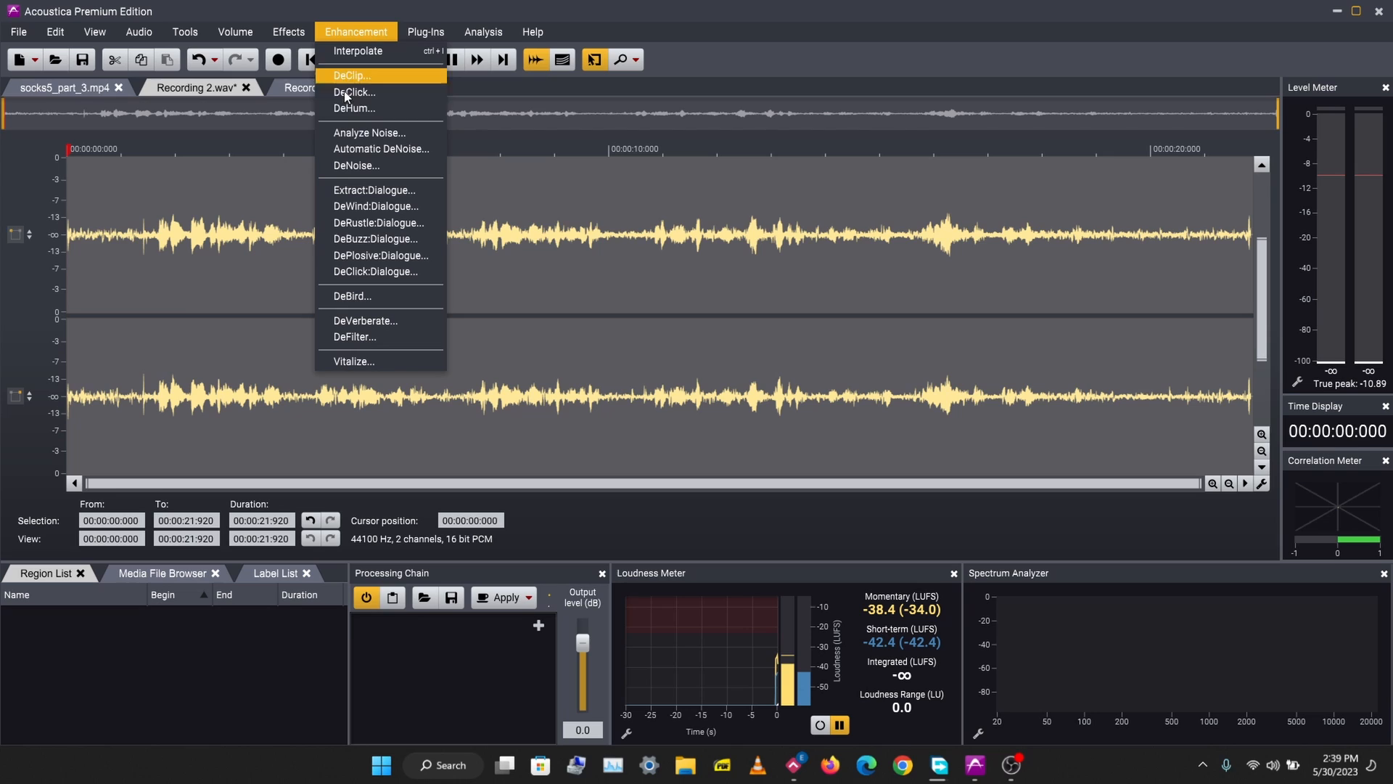
click(368, 134)
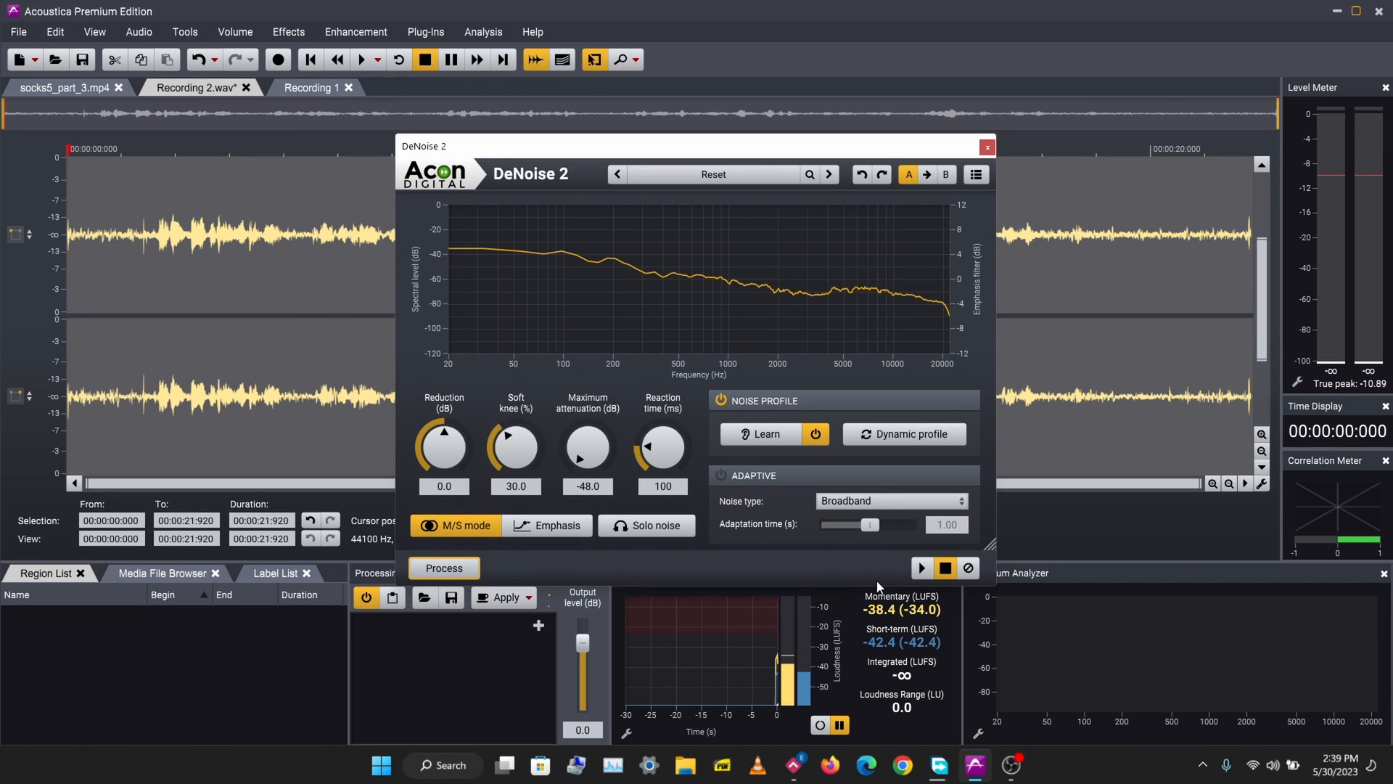
click(987, 148)
click(356, 32)
click(354, 165)
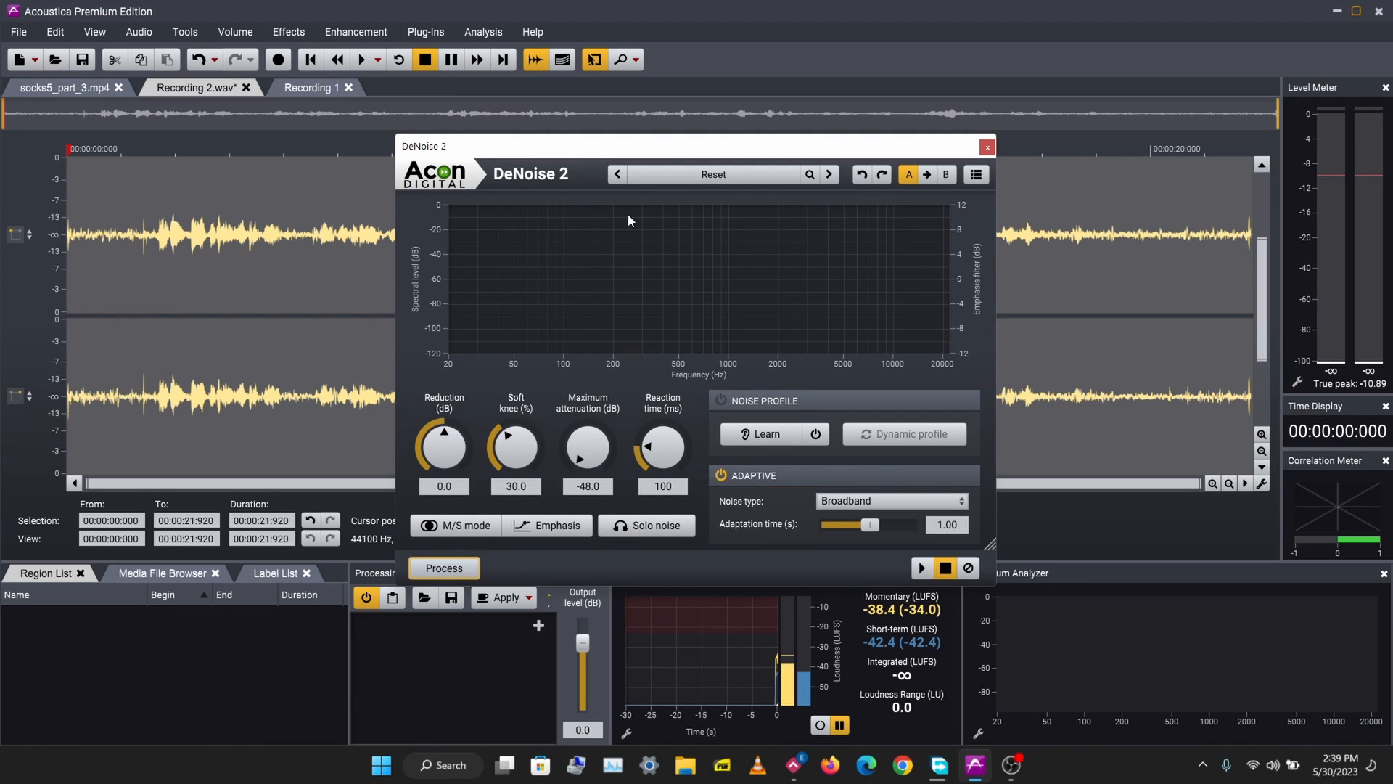
click(985, 149)
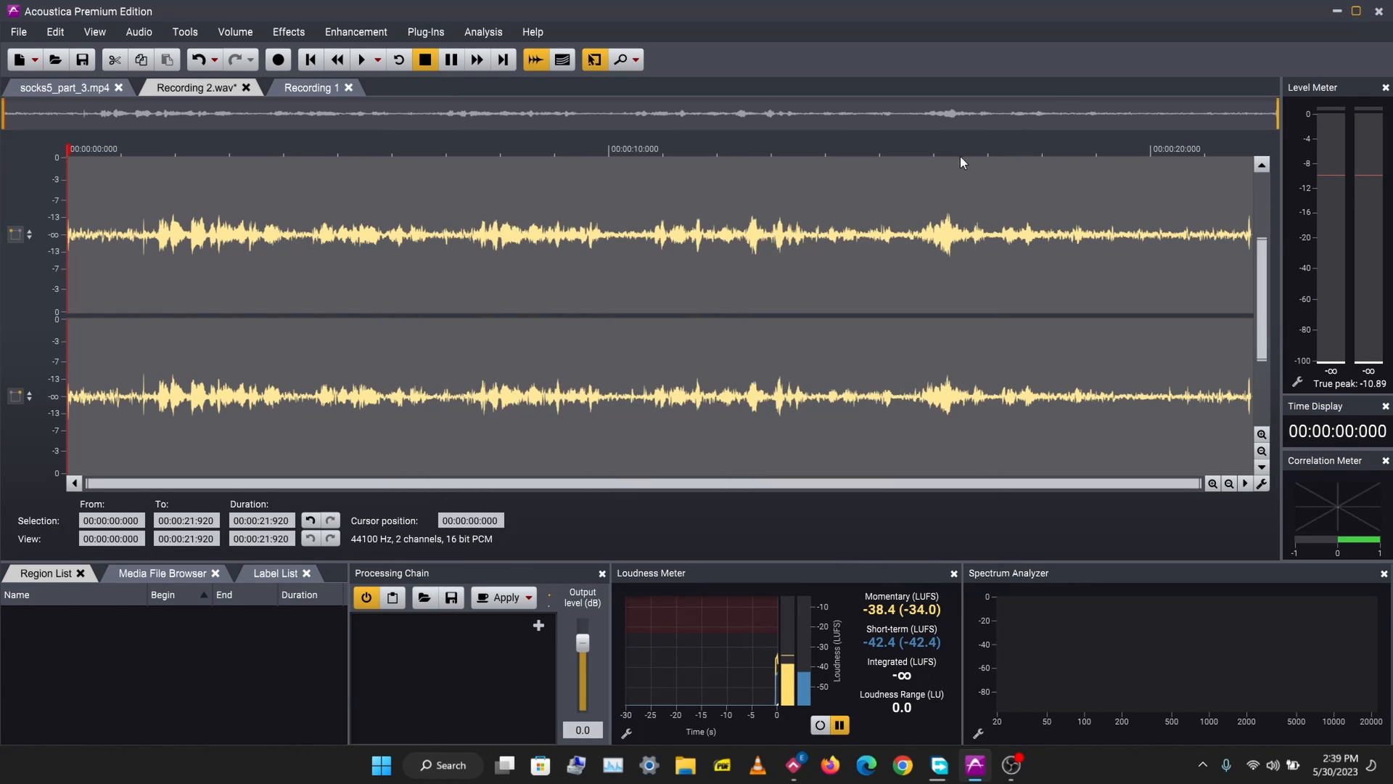
Run Automatic DeNoise on the whole recording and preview it, soloing the removed noise.
click(380, 32)
click(368, 149)
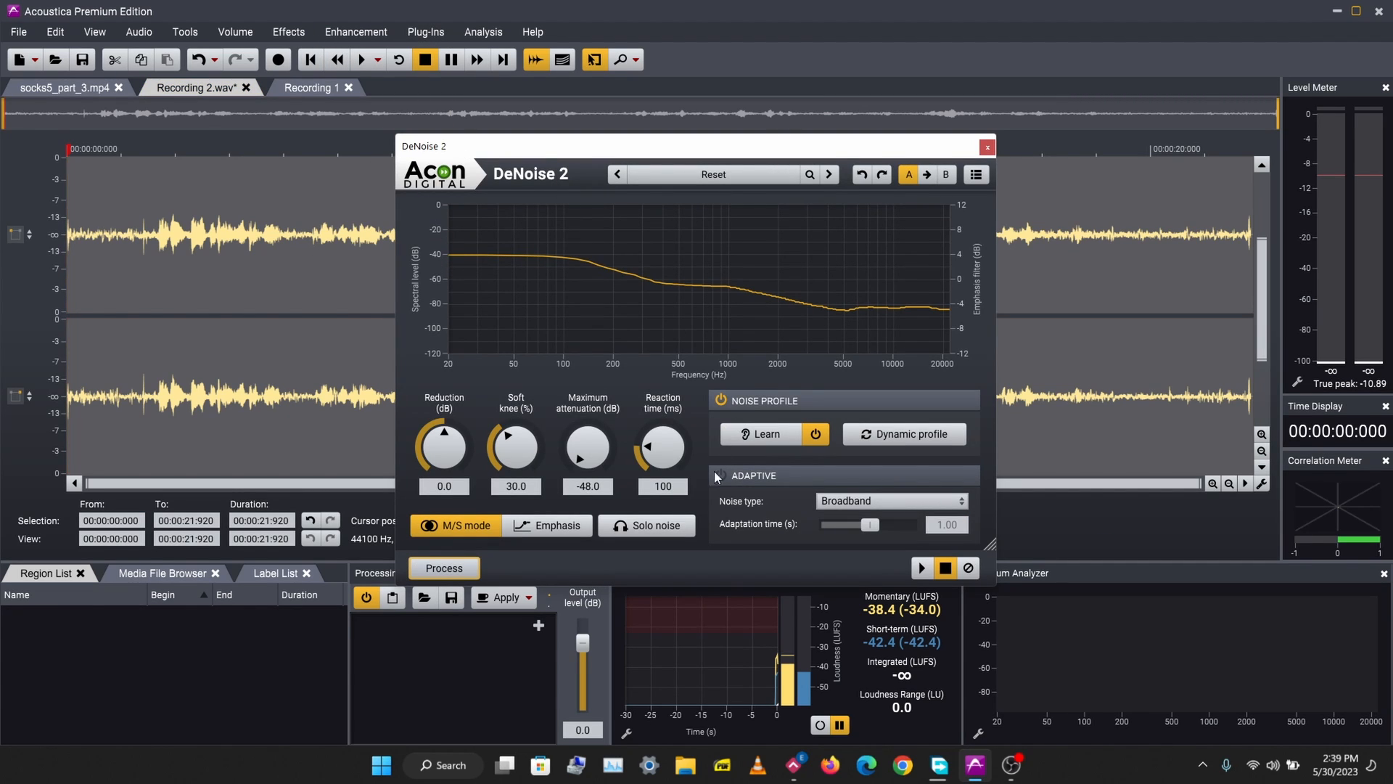
click(921, 568)
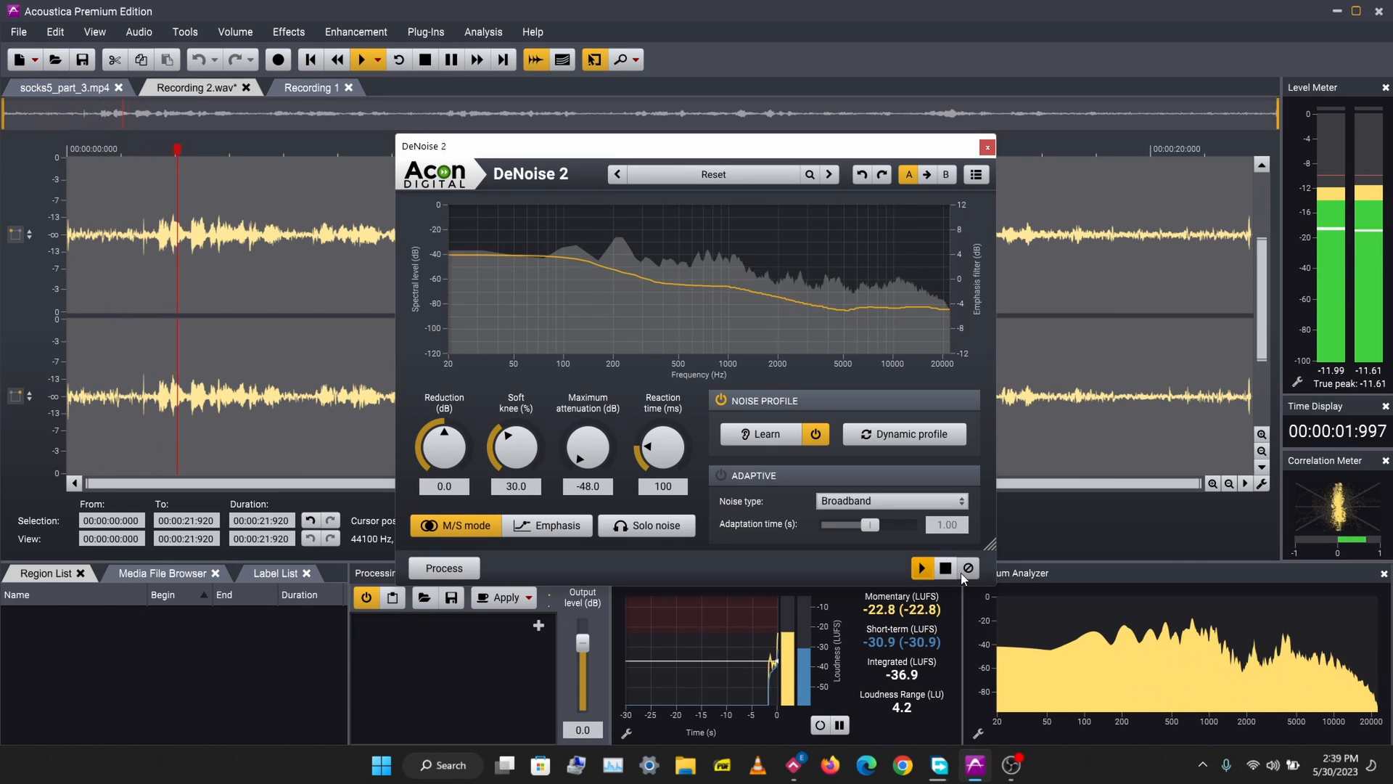
click(650, 526)
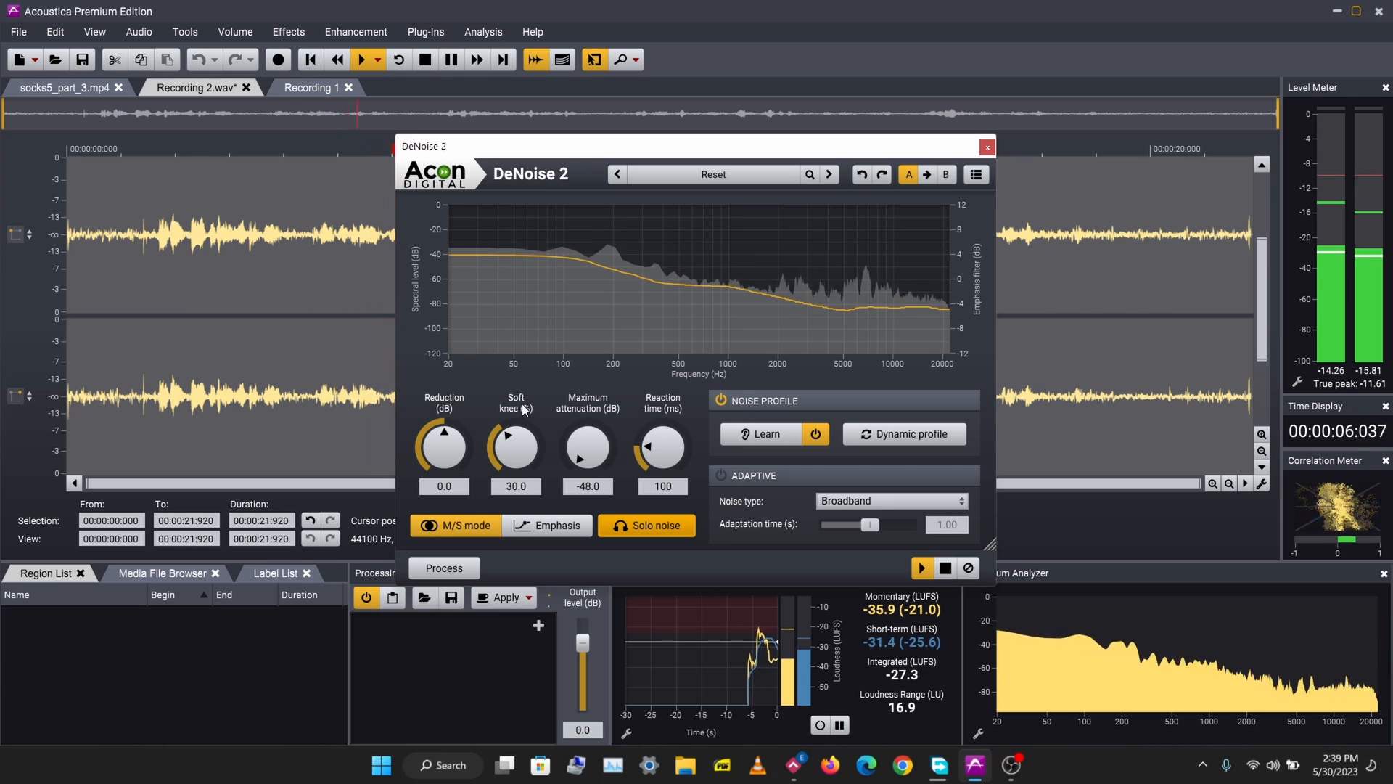
Raise the soft knee to 100% and the reduction to 15.0 dB, and replay the soloed noise.
drag(585, 471, 468, 638)
drag(516, 459, 532, 253)
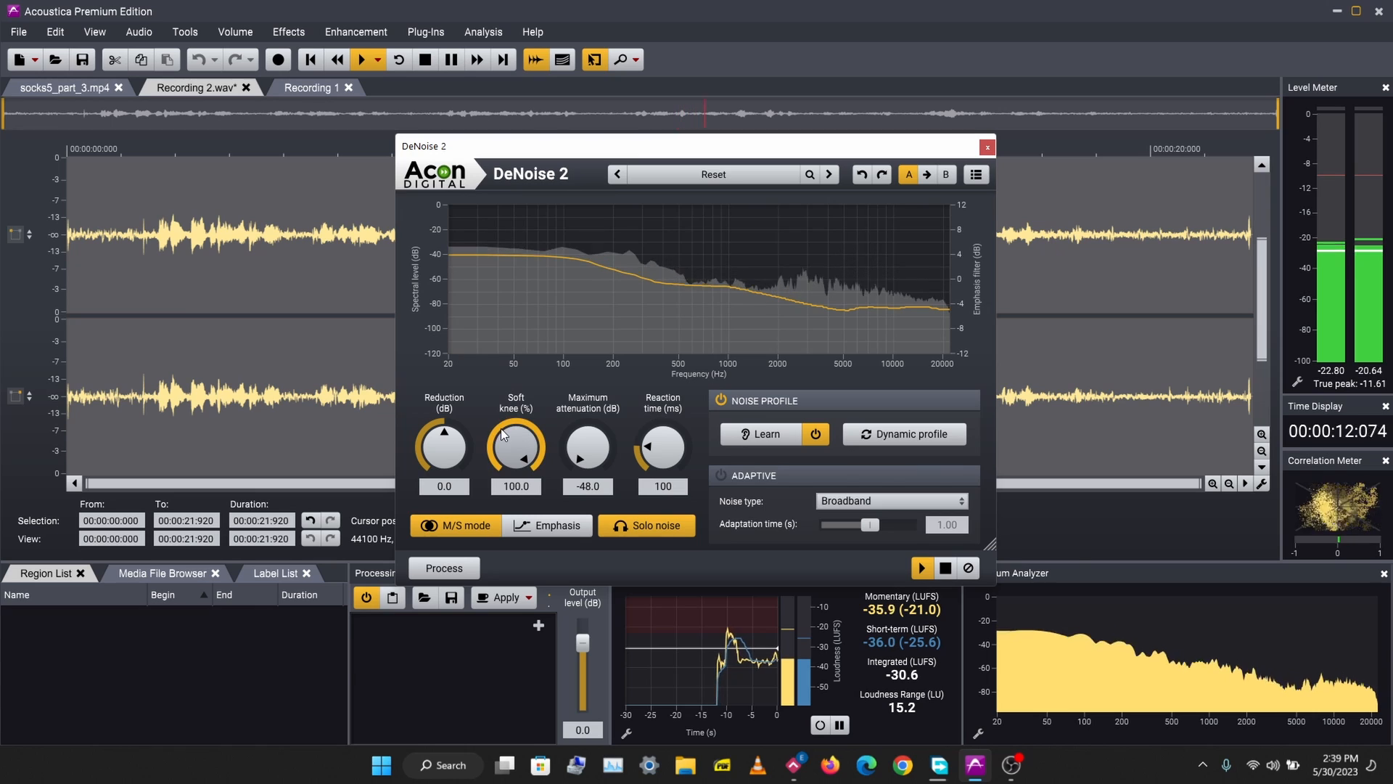
drag(501, 428, 464, 358)
drag(443, 444, 499, 296)
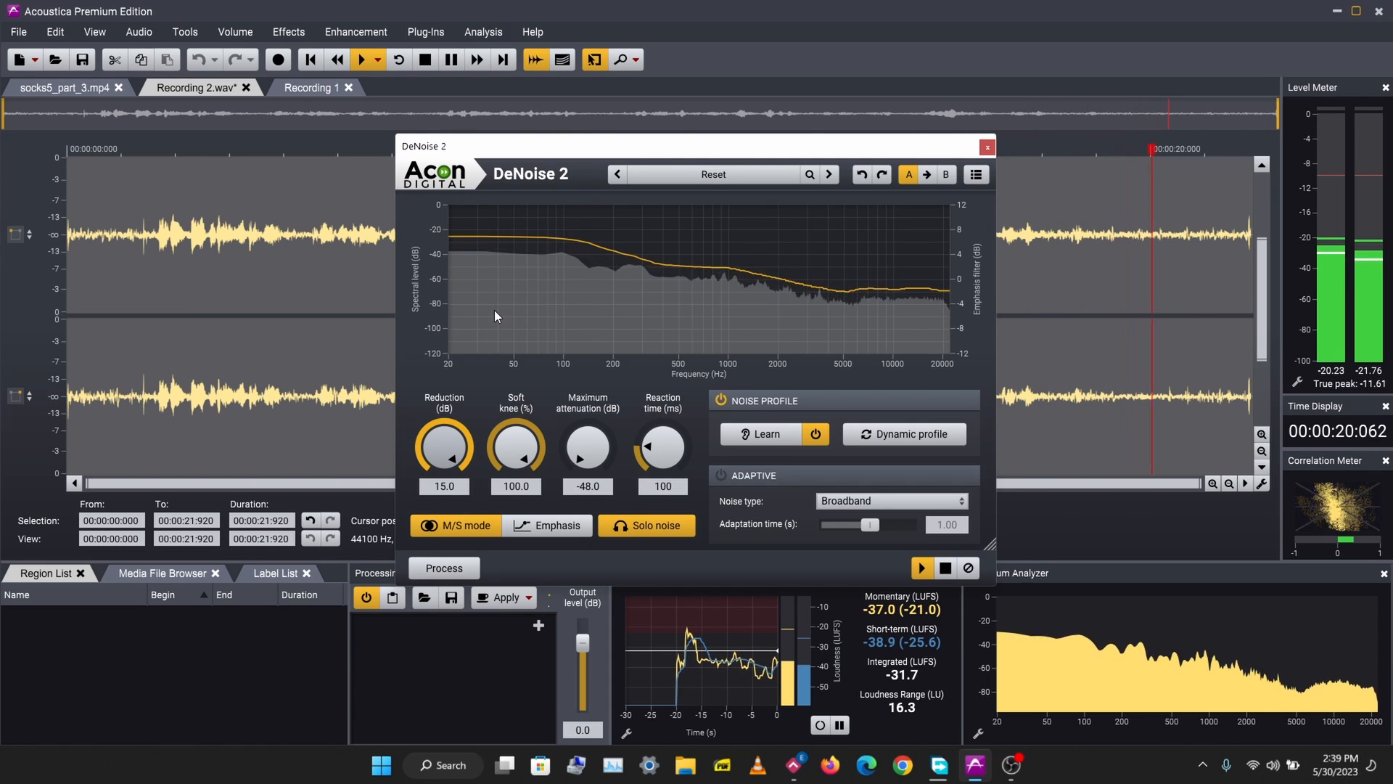
key(space)
key(space)
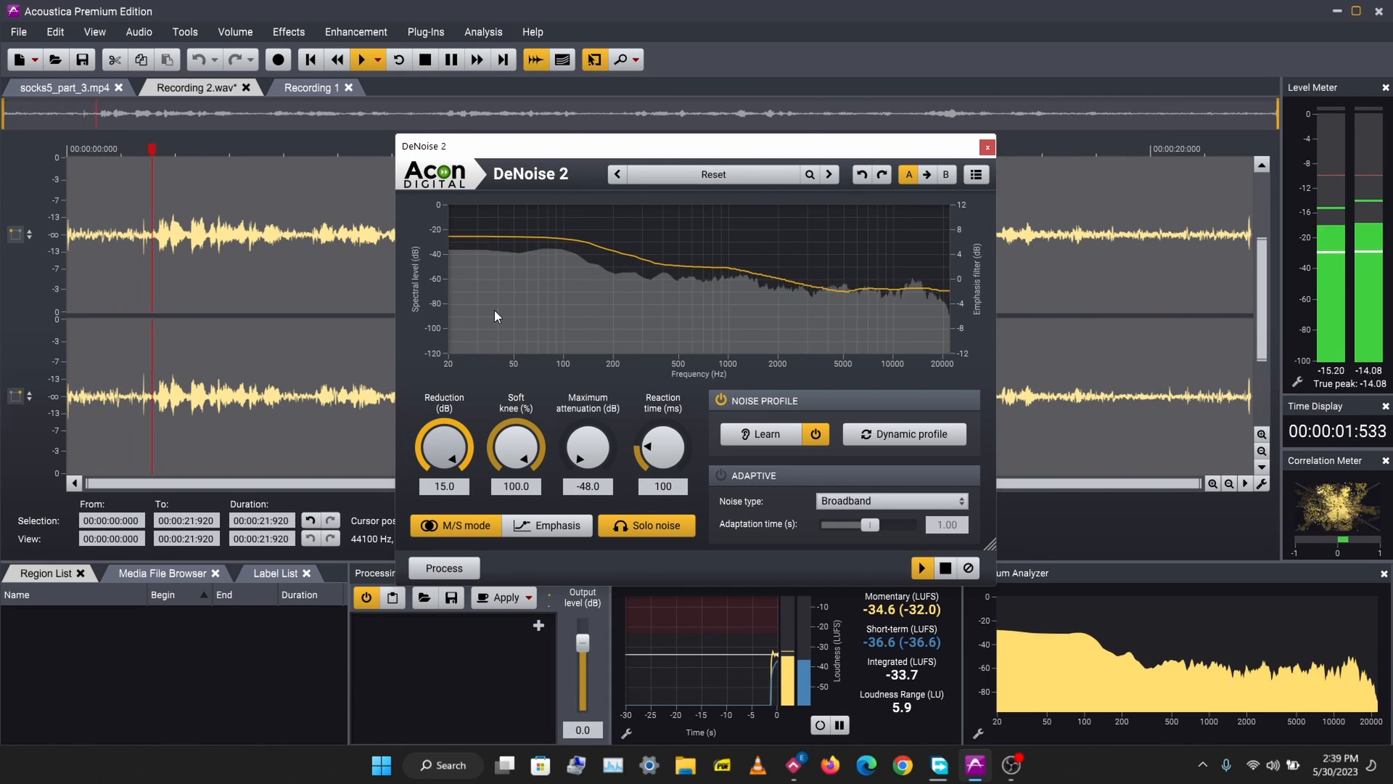
Lower the reduction to -8.6 dB and the soft knee to 37.7% while the soloed noise plays.
drag(494, 310, 381, 508)
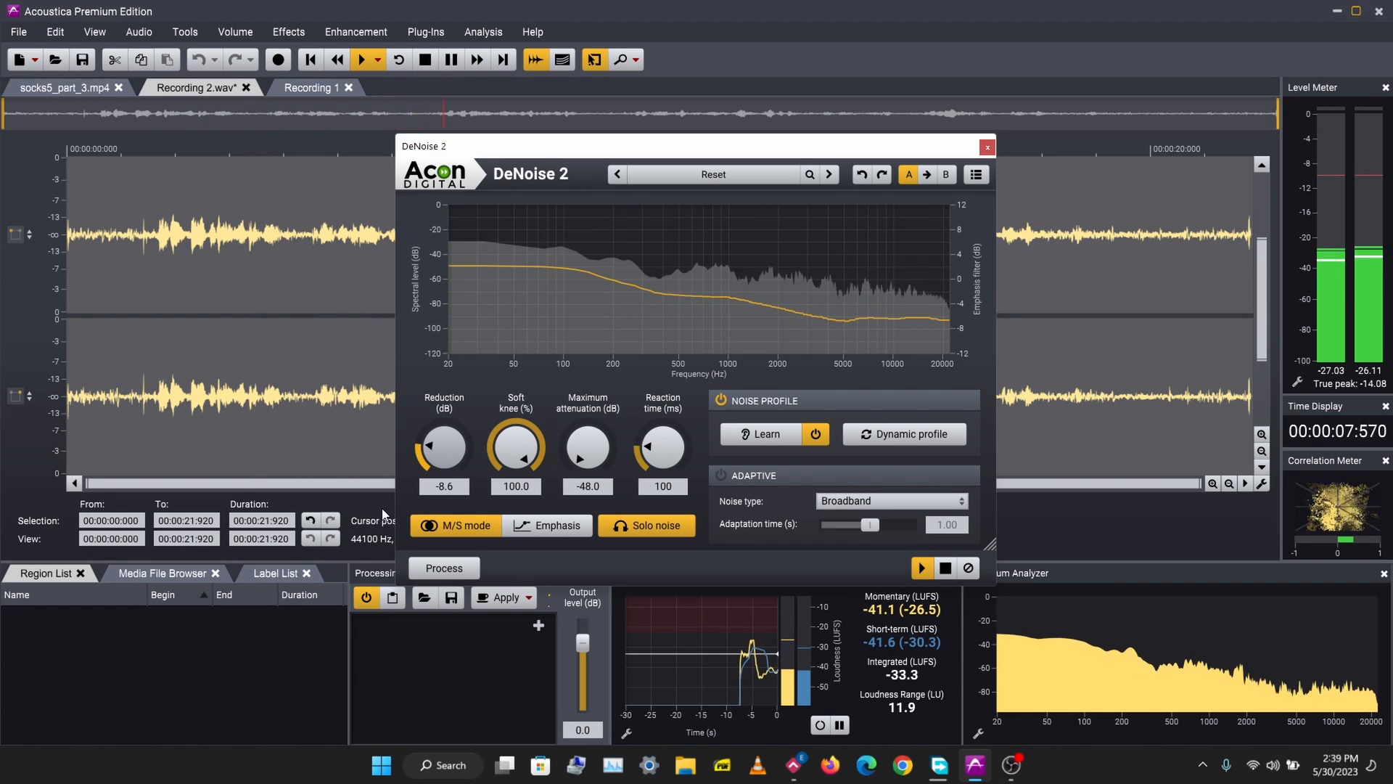
drag(514, 450, 437, 557)
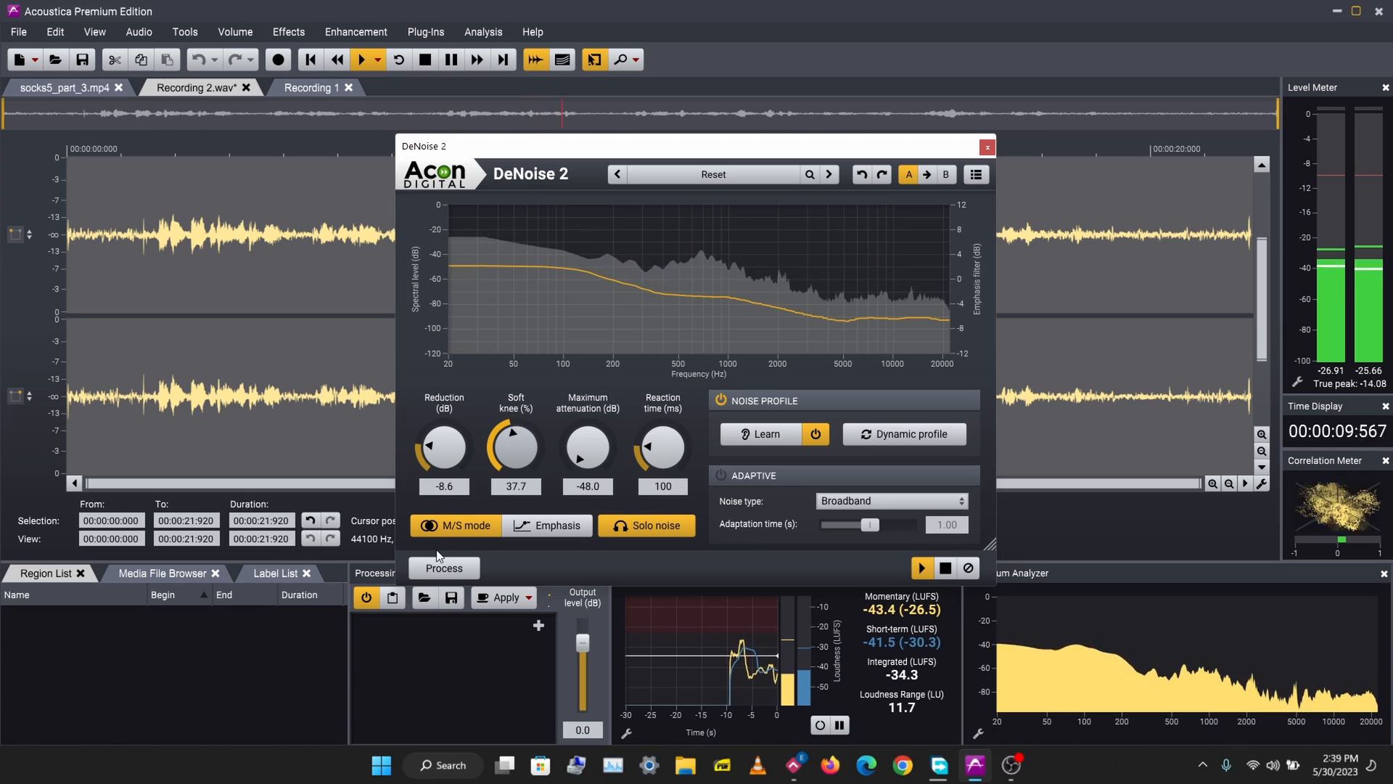
Set the maximum attenuation to -39.6 dB and the reaction time to 270 ms, and stop the preview.
drag(582, 450, 560, 432)
drag(652, 459, 679, 373)
drag(586, 448, 592, 393)
drag(582, 458, 580, 463)
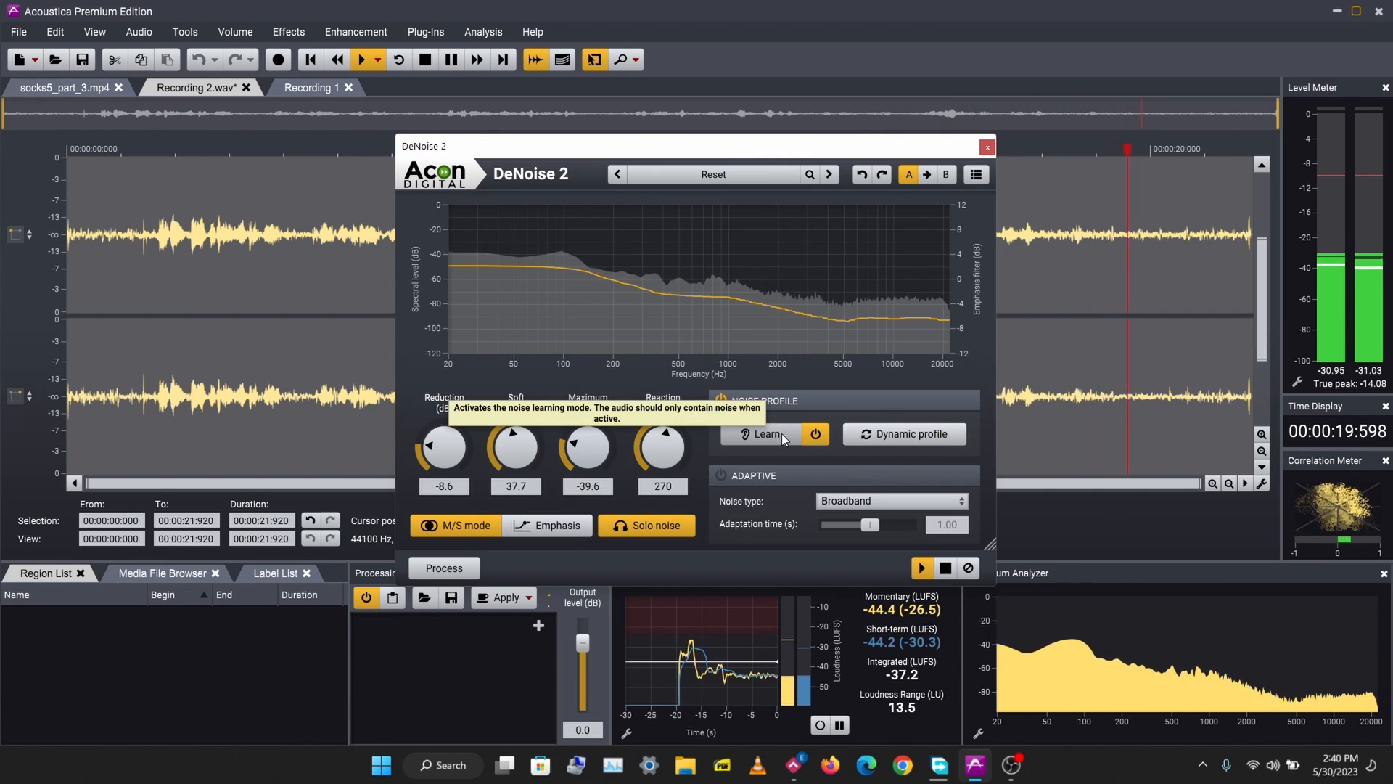
key(space)
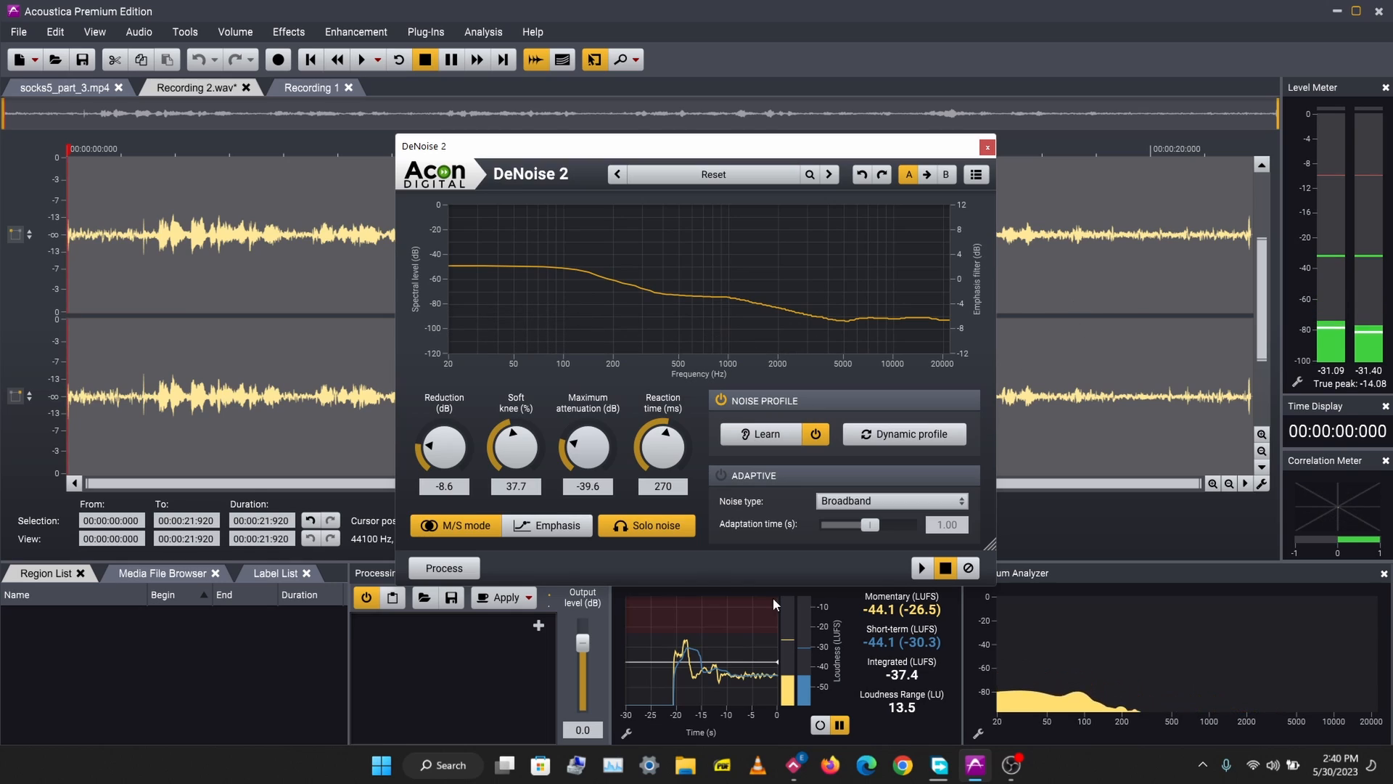
Turn off Solo noise and preview the denoised recording, comparing it with the effect bypassed.
click(667, 535)
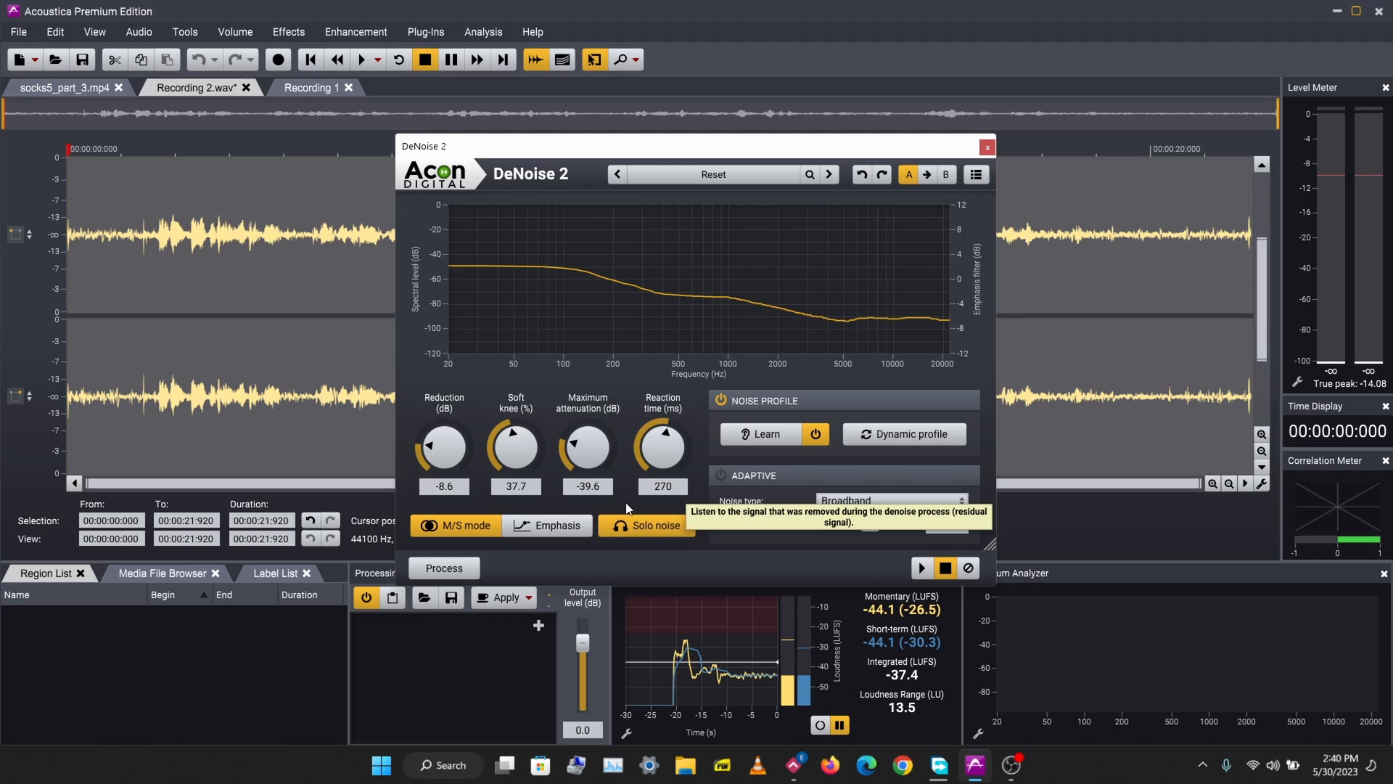
key(space)
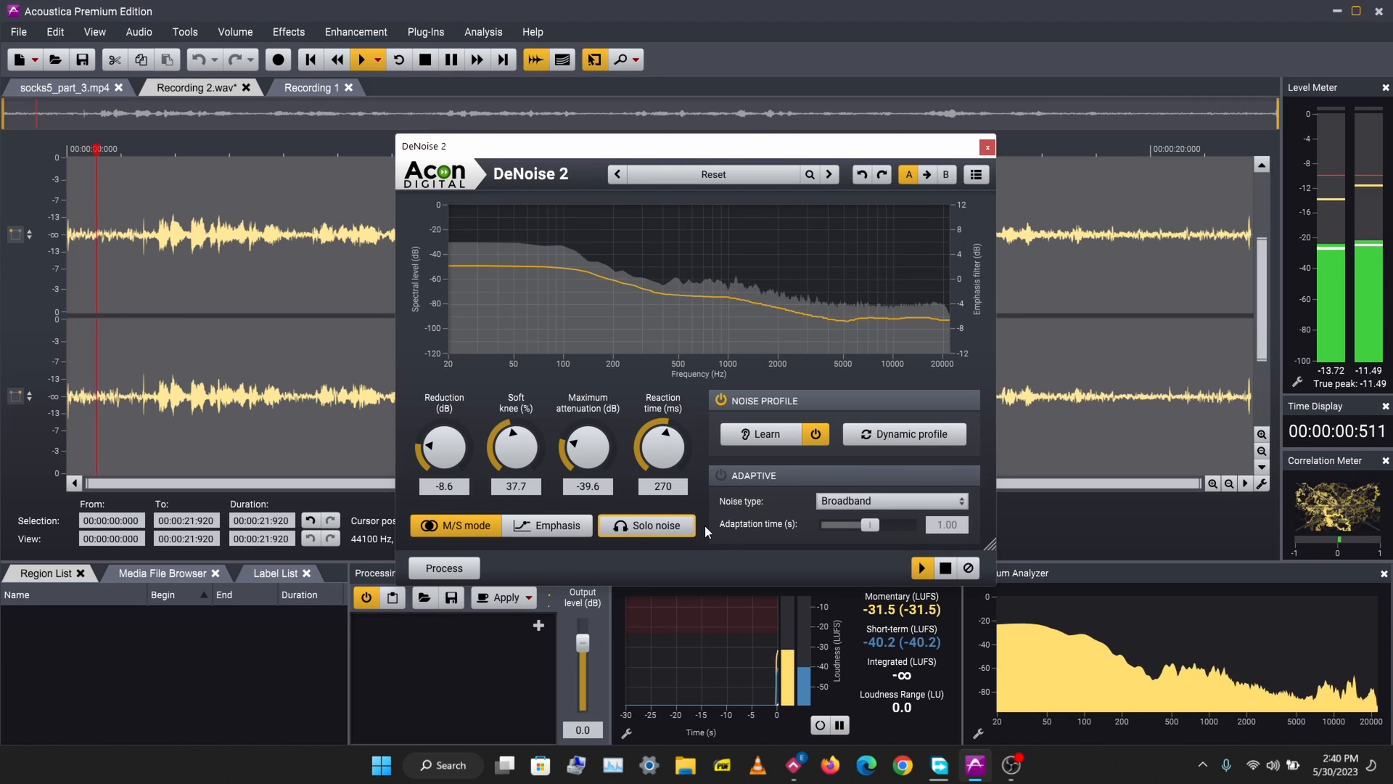
click(943, 568)
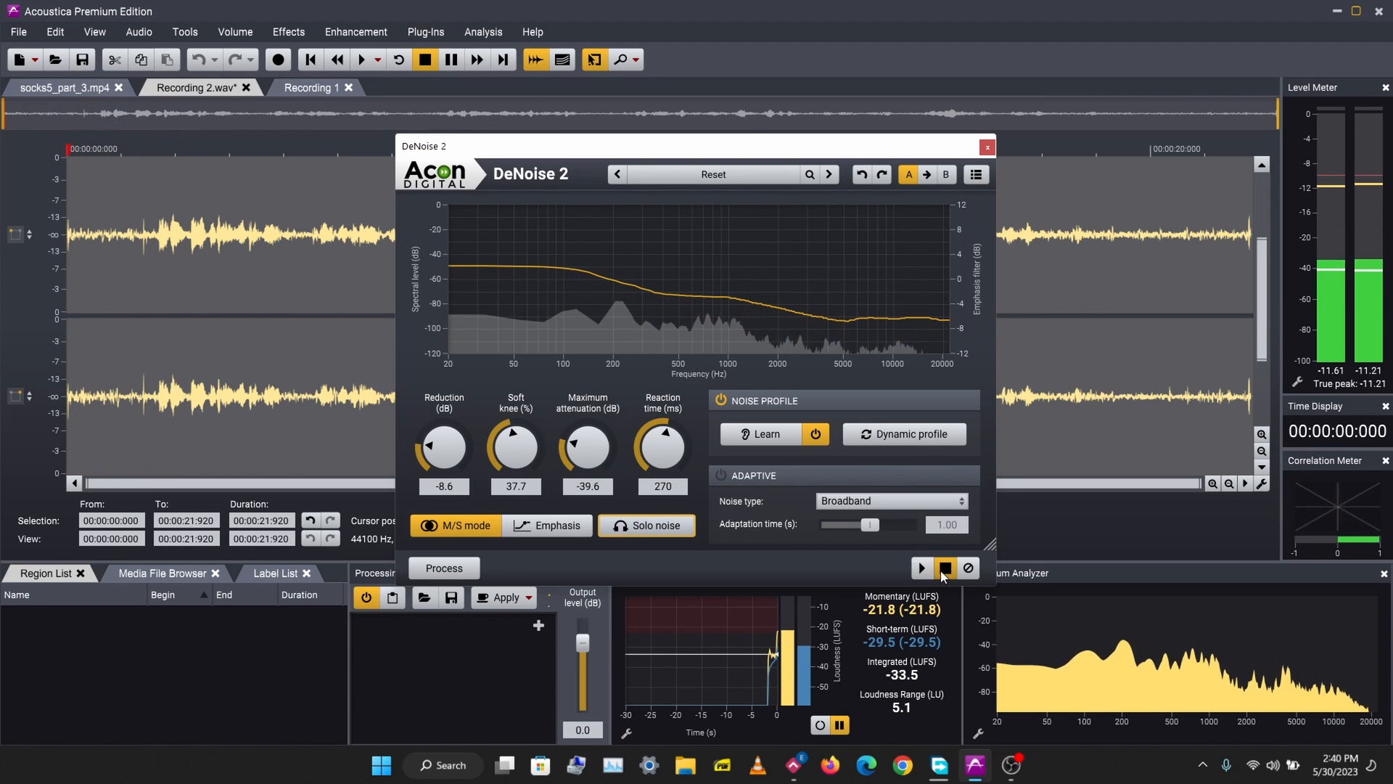
click(928, 568)
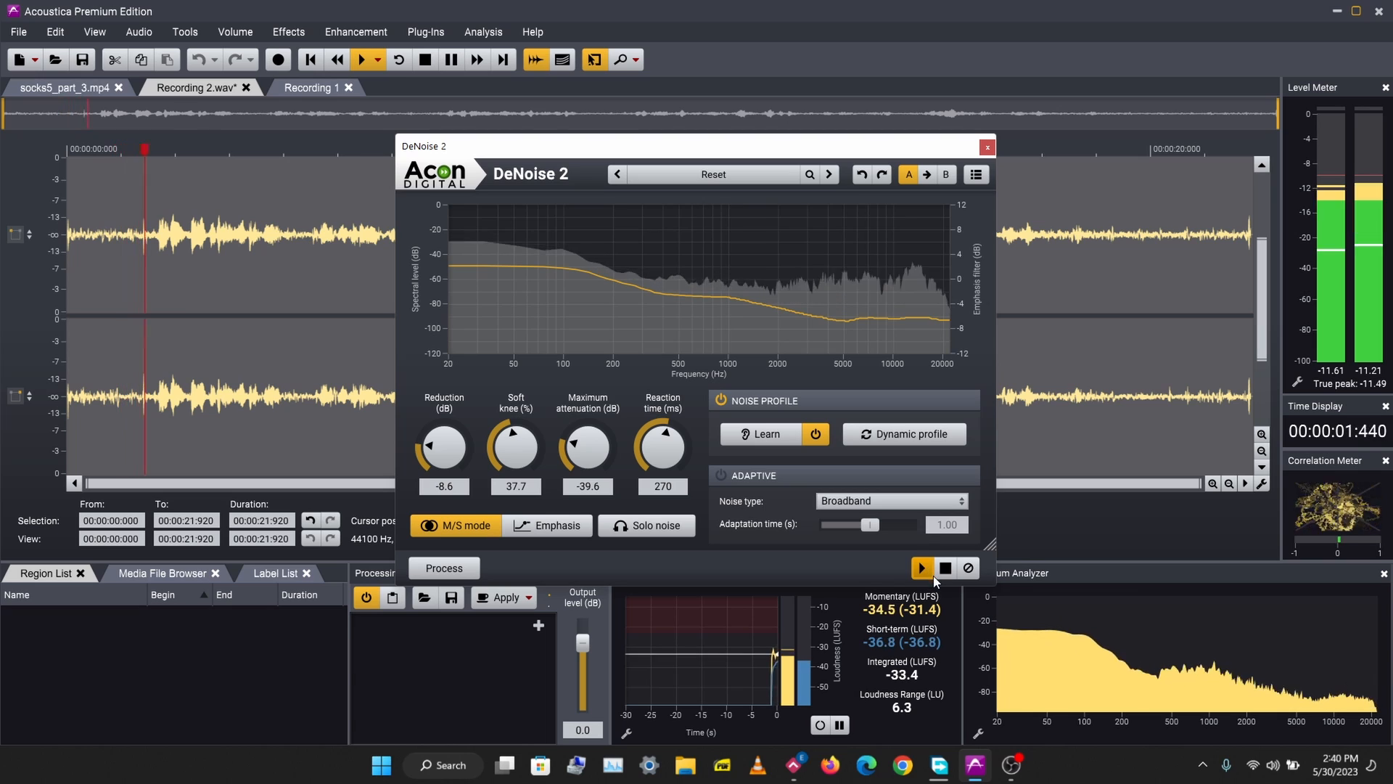
click(967, 571)
click(966, 570)
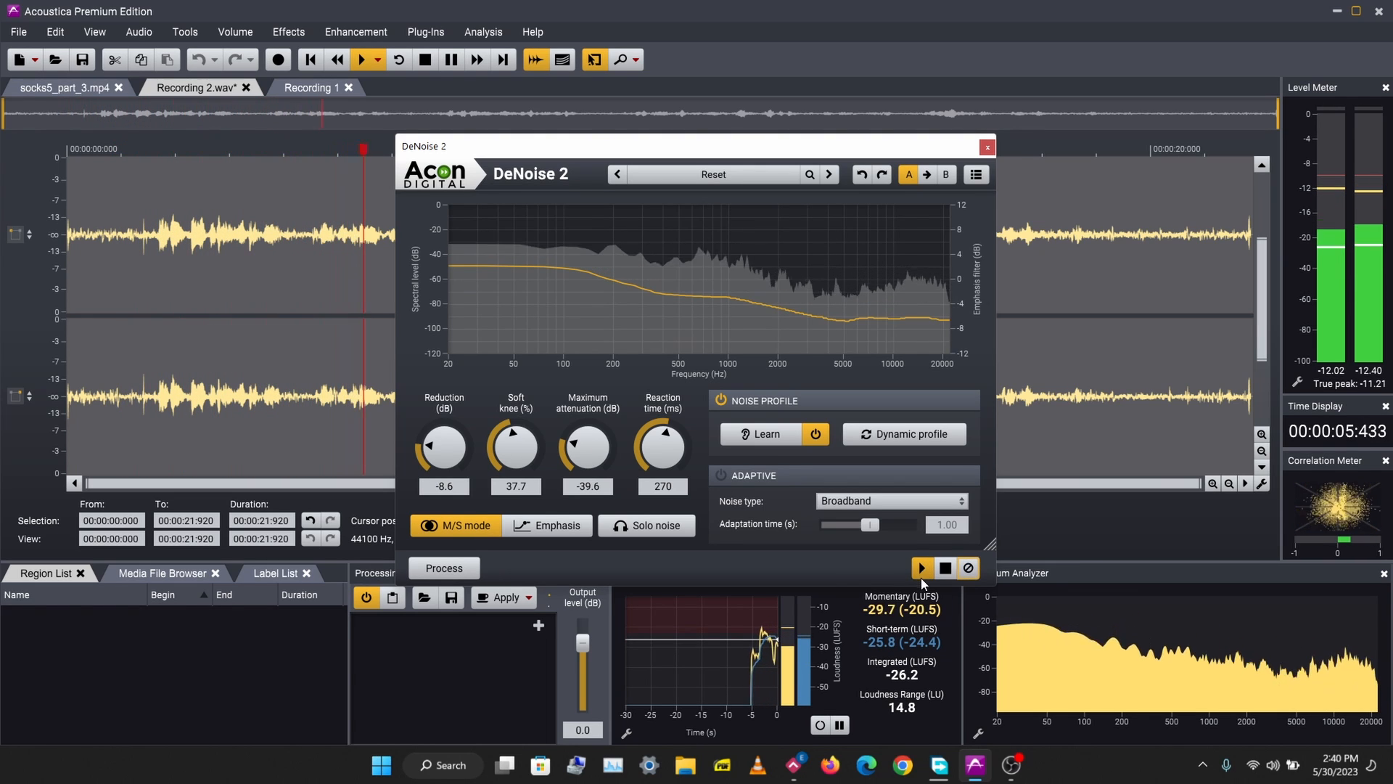
Set the reduction to -1.6 dB and try the dynamic noise profile in the preview, leaving it switched off.
drag(443, 448, 447, 410)
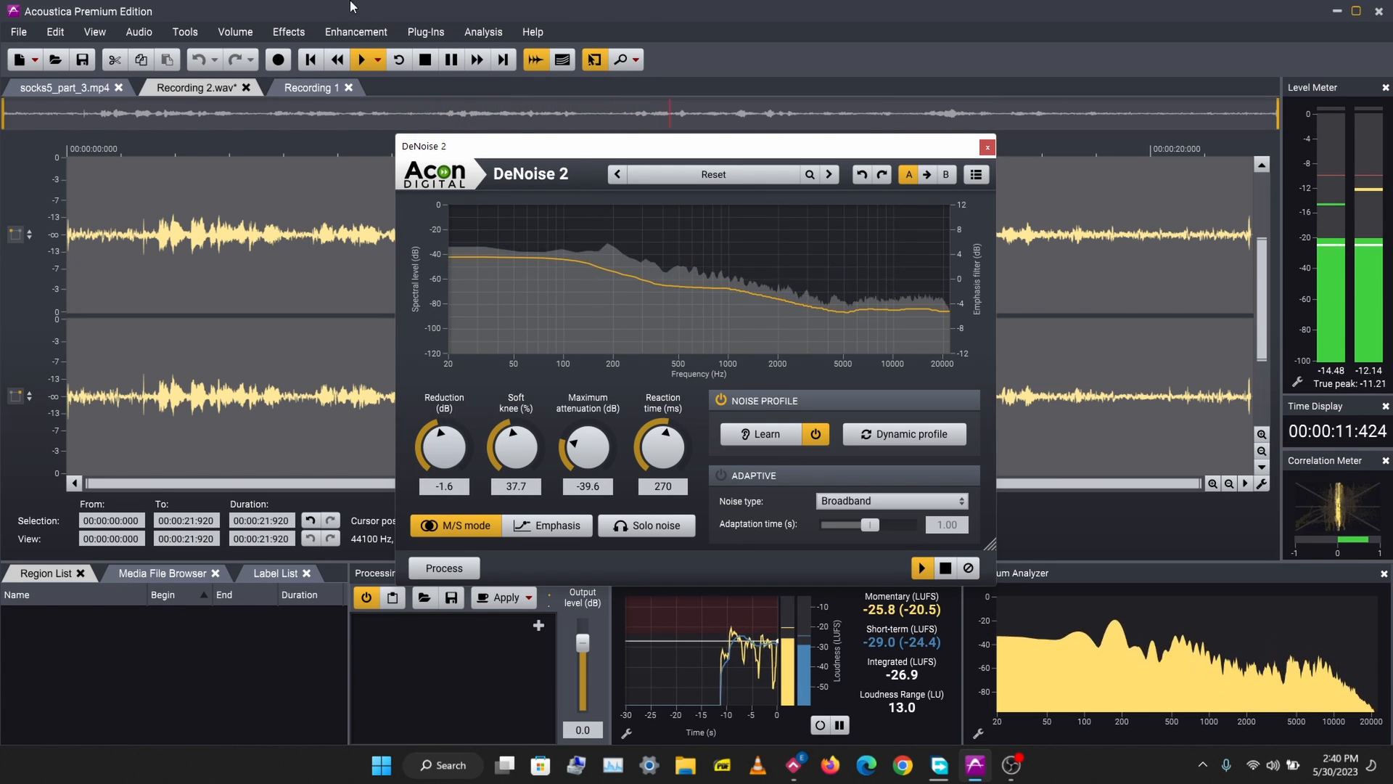
click(863, 442)
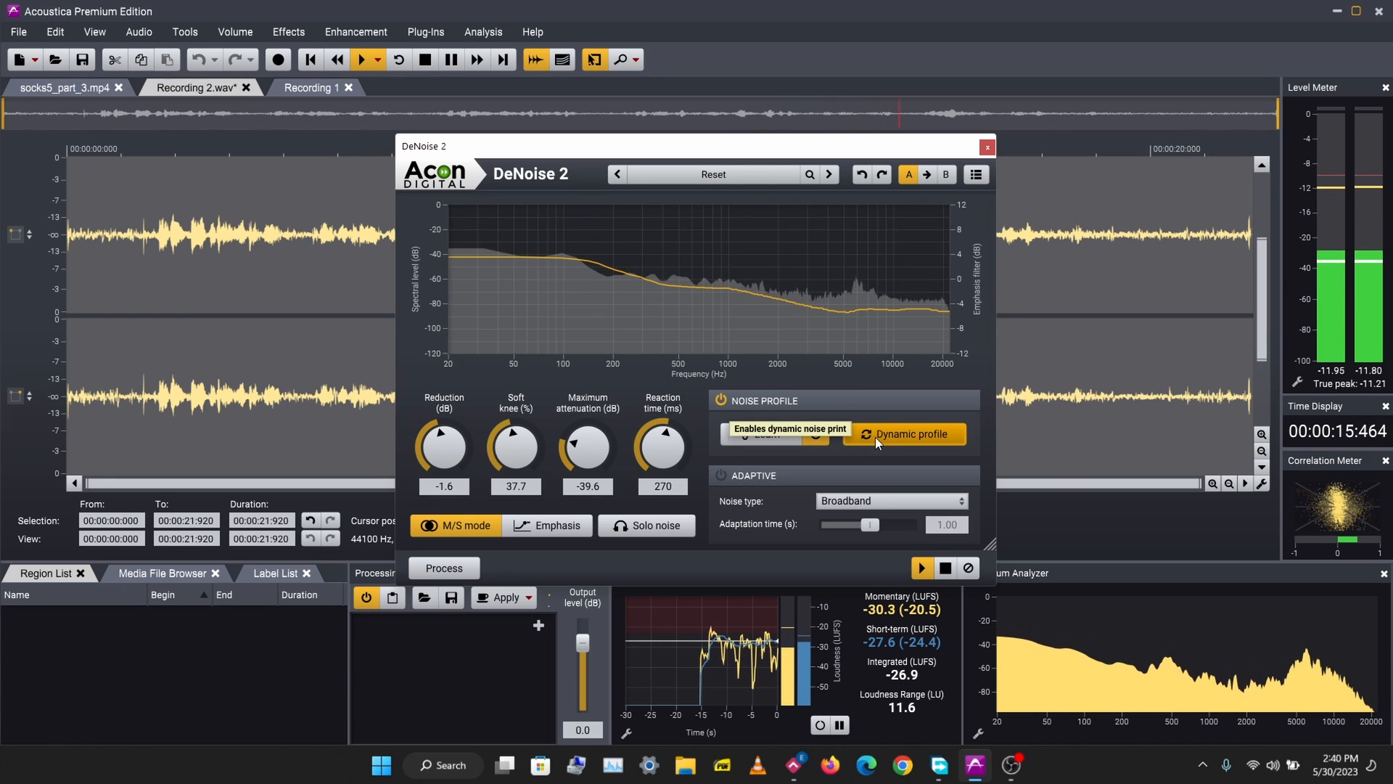
click(875, 437)
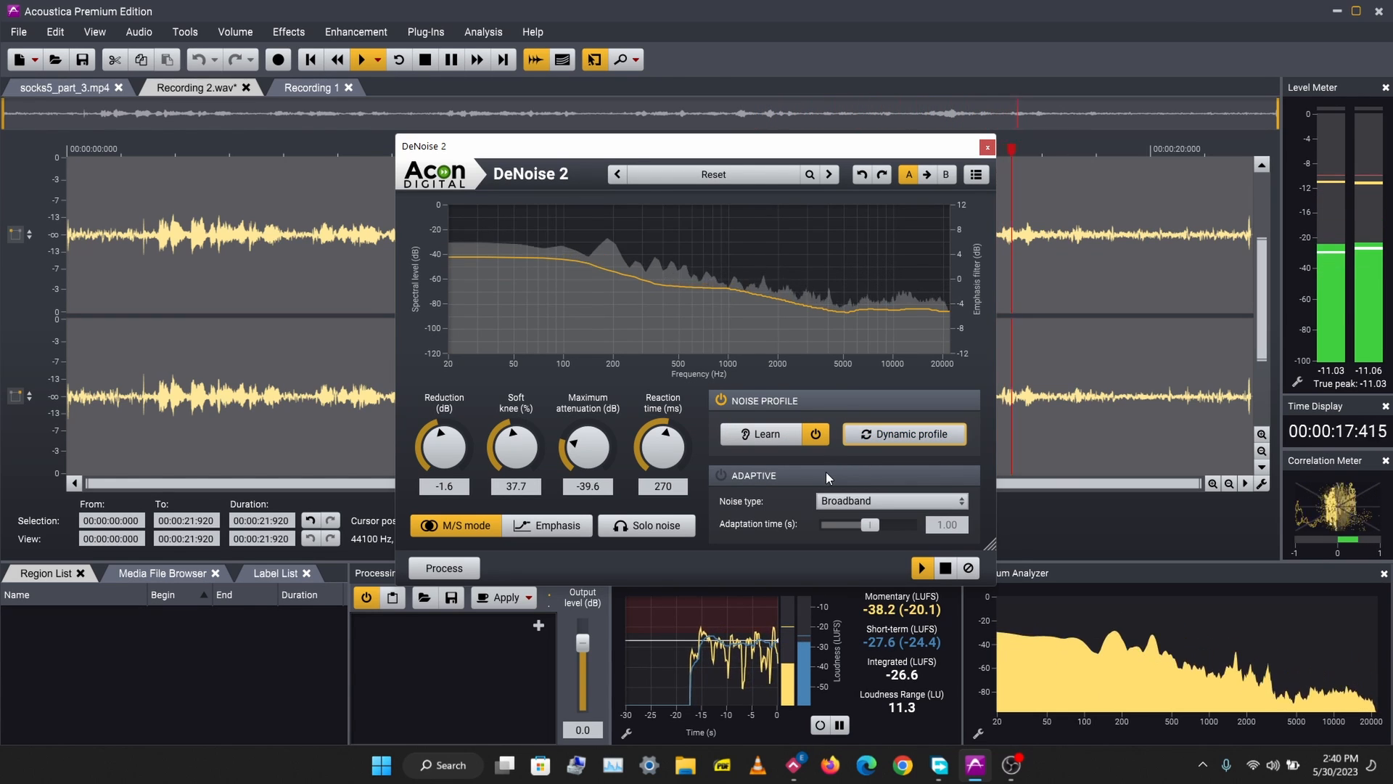
key(space)
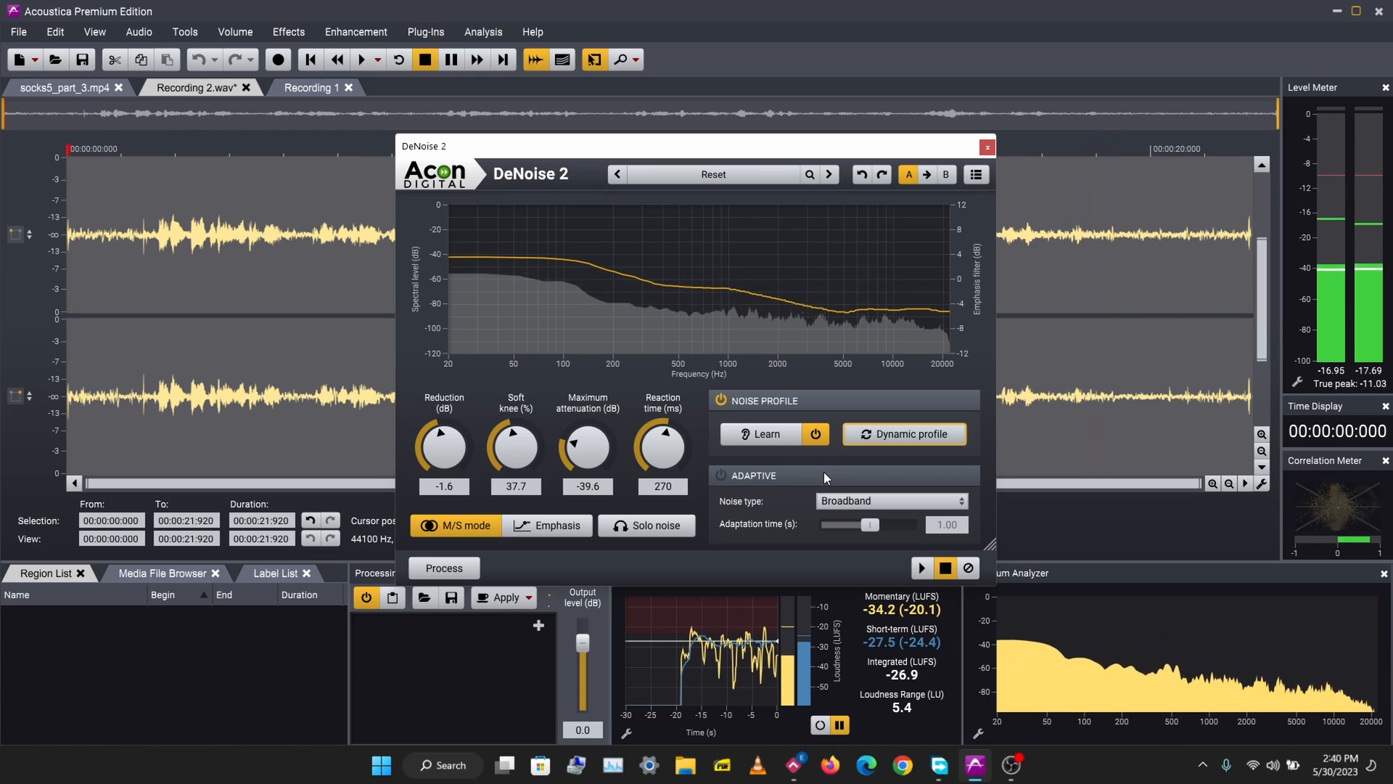
Preview adaptive noise reduction with the Combined and Broadband noise types, and close DeNoise 2 without processing.
click(721, 475)
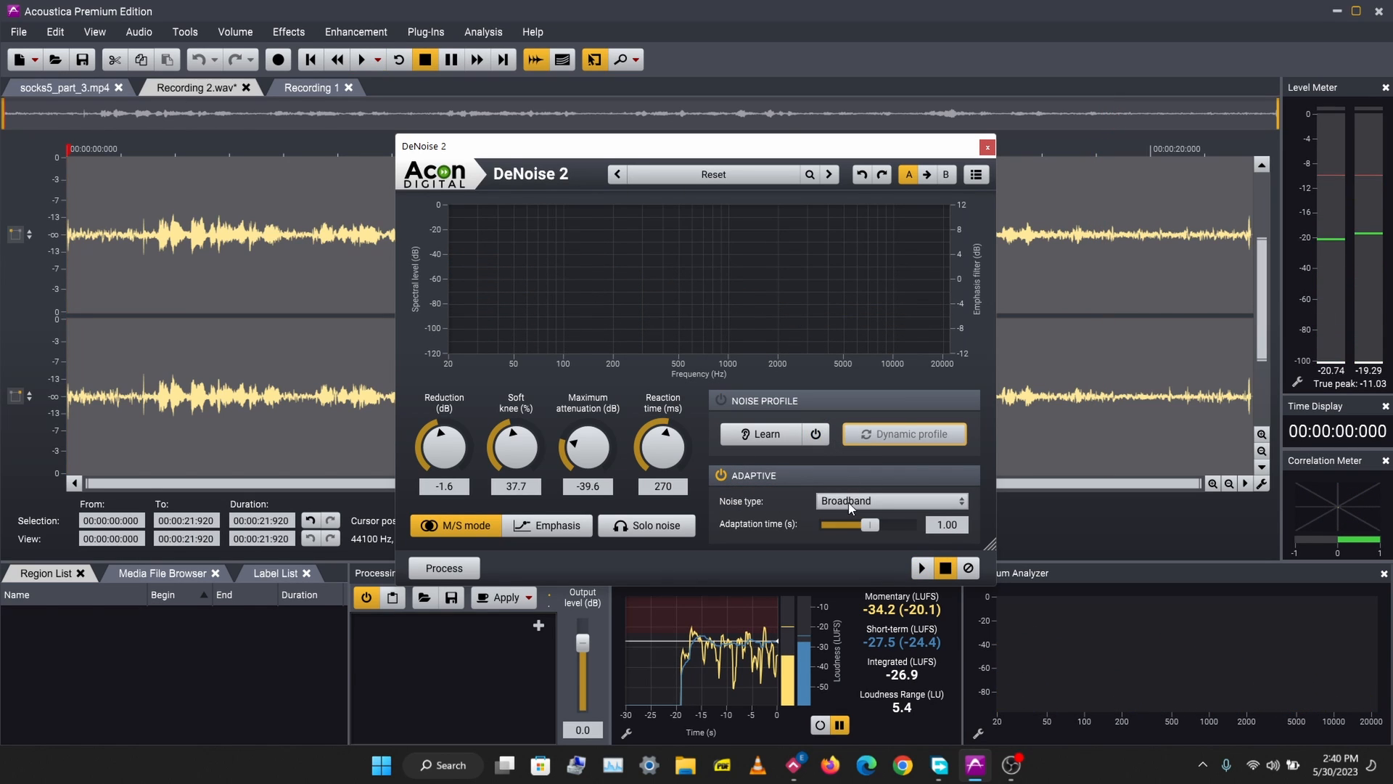
key(space)
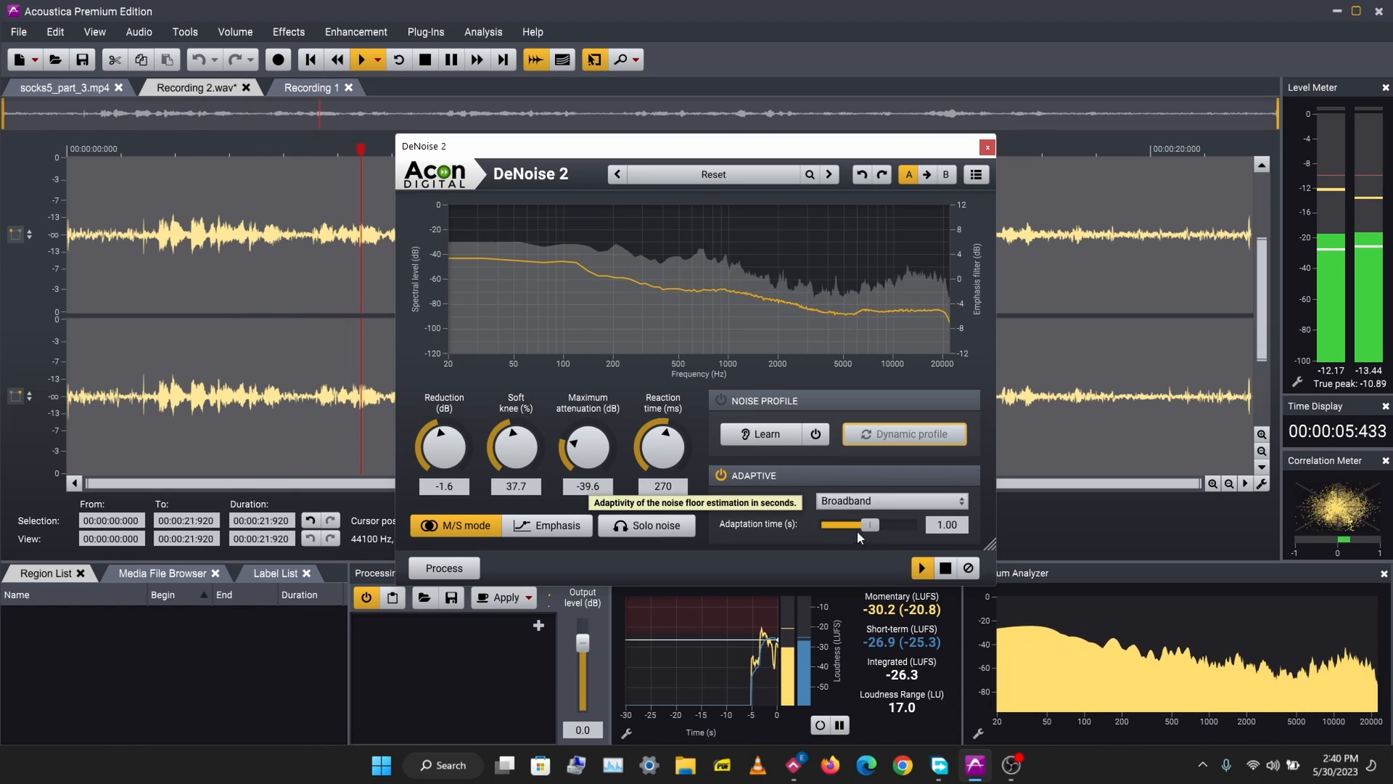
click(869, 507)
click(862, 519)
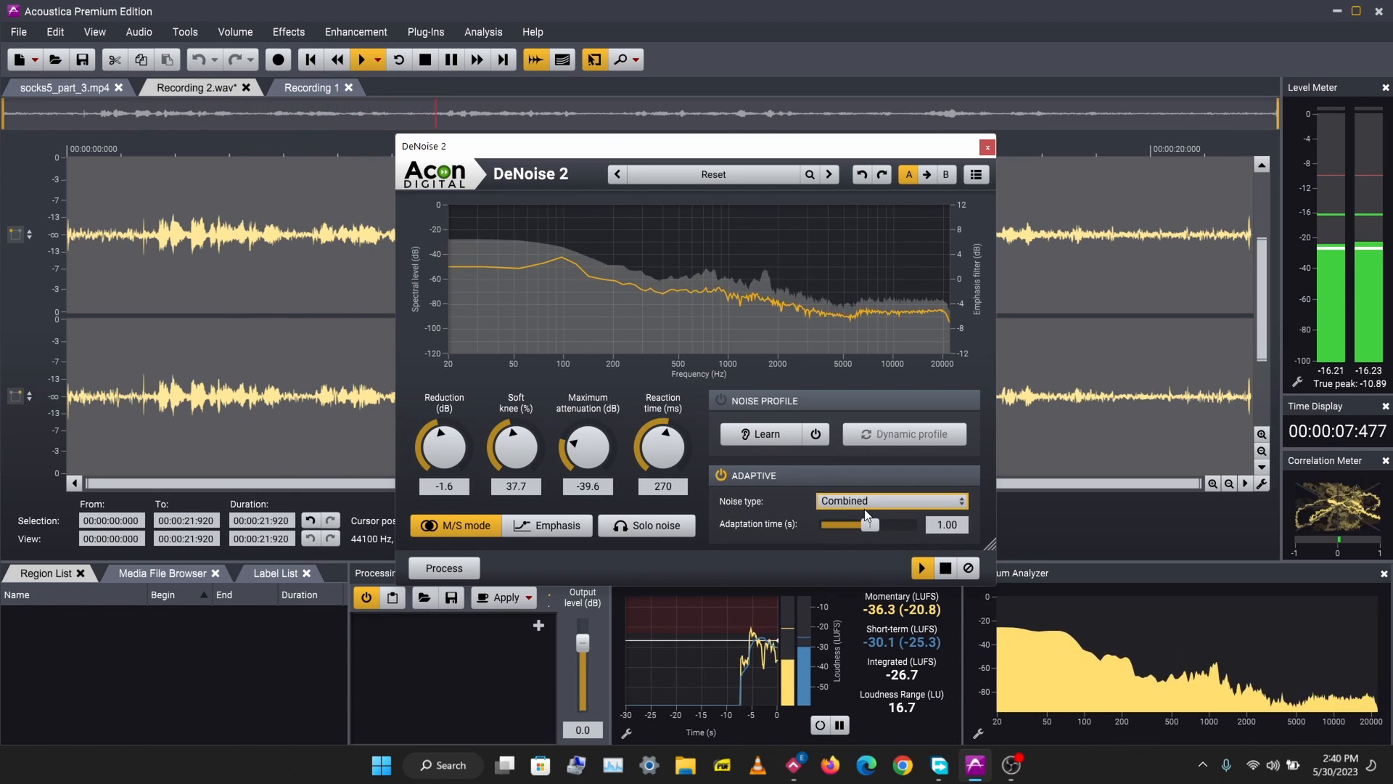
click(861, 501)
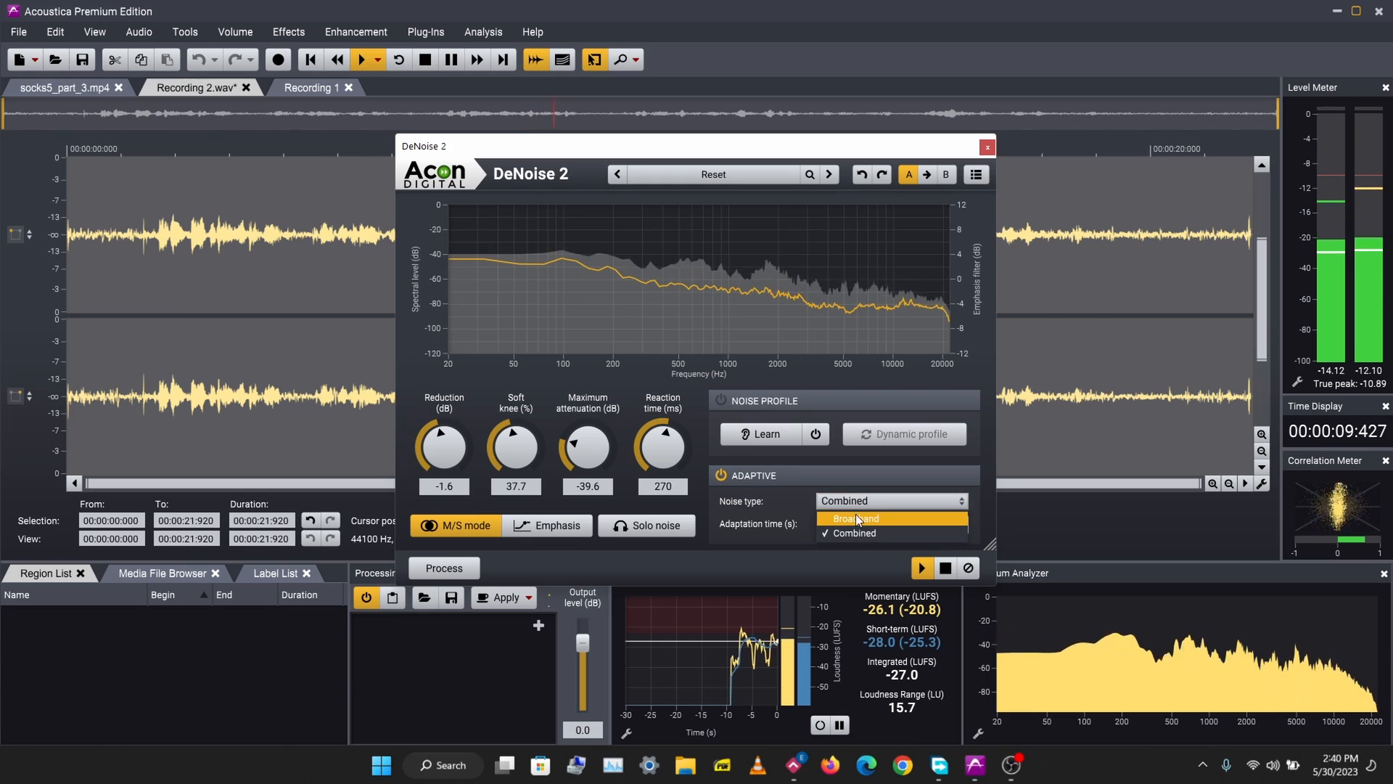
click(857, 520)
click(988, 149)
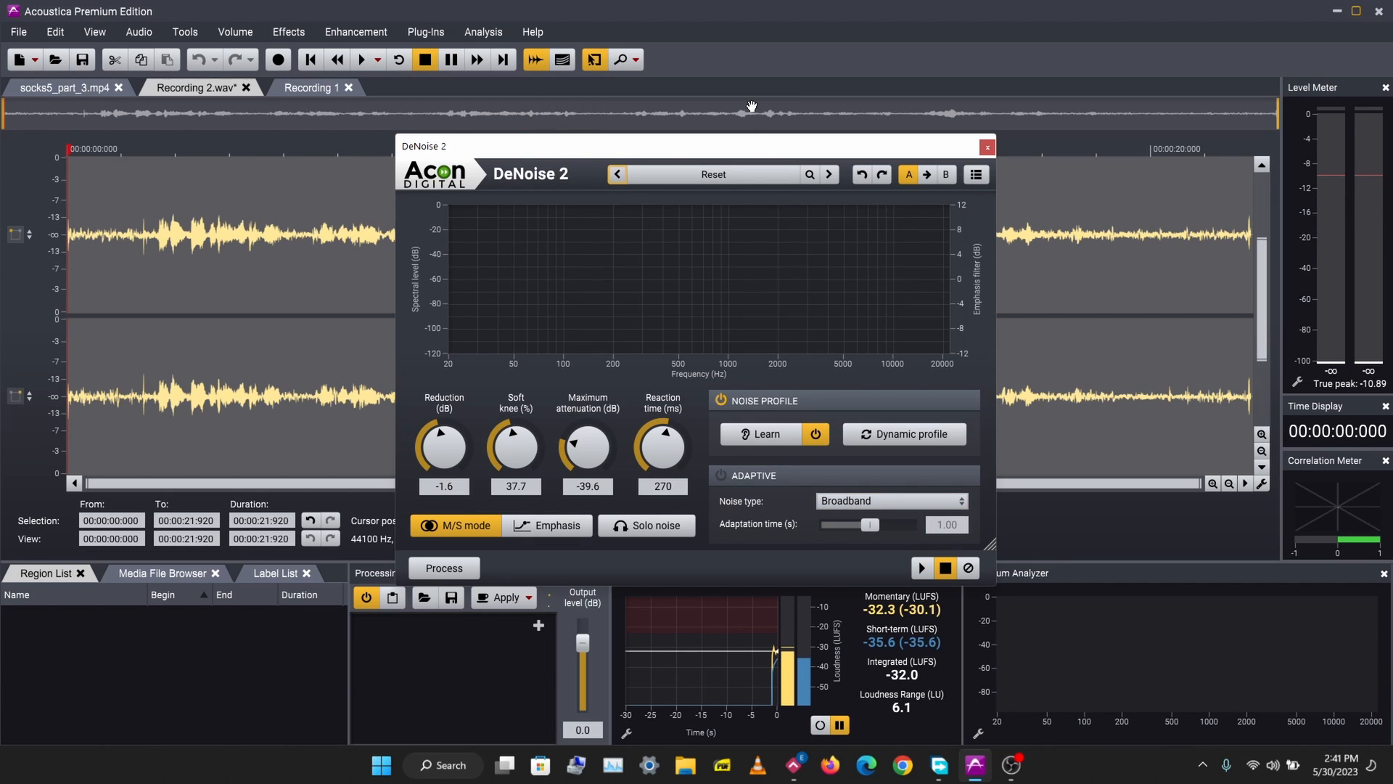
click(992, 145)
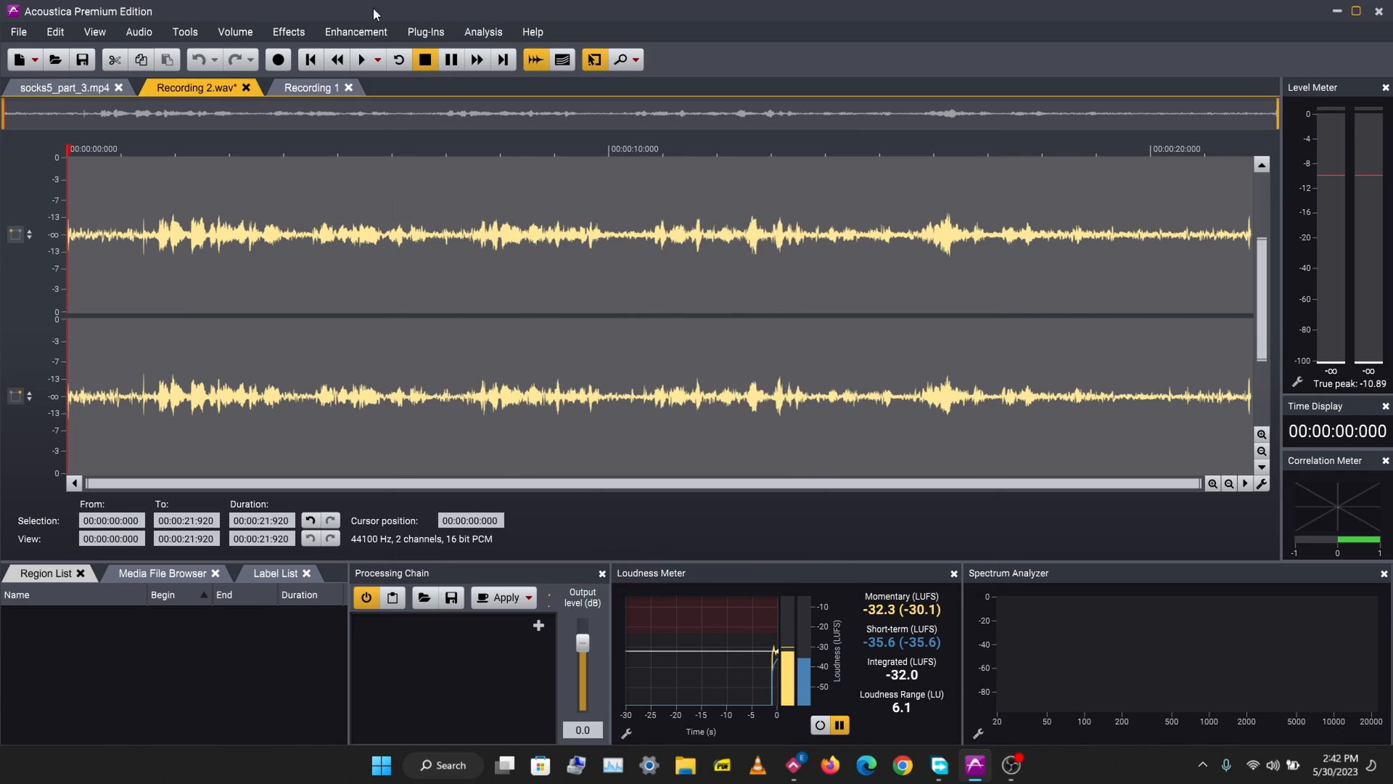
Run Automatic DeNoise on the recording, start the preview, and set the reduction to -3.2 dB and the soft knee to 77.1%.
click(328, 33)
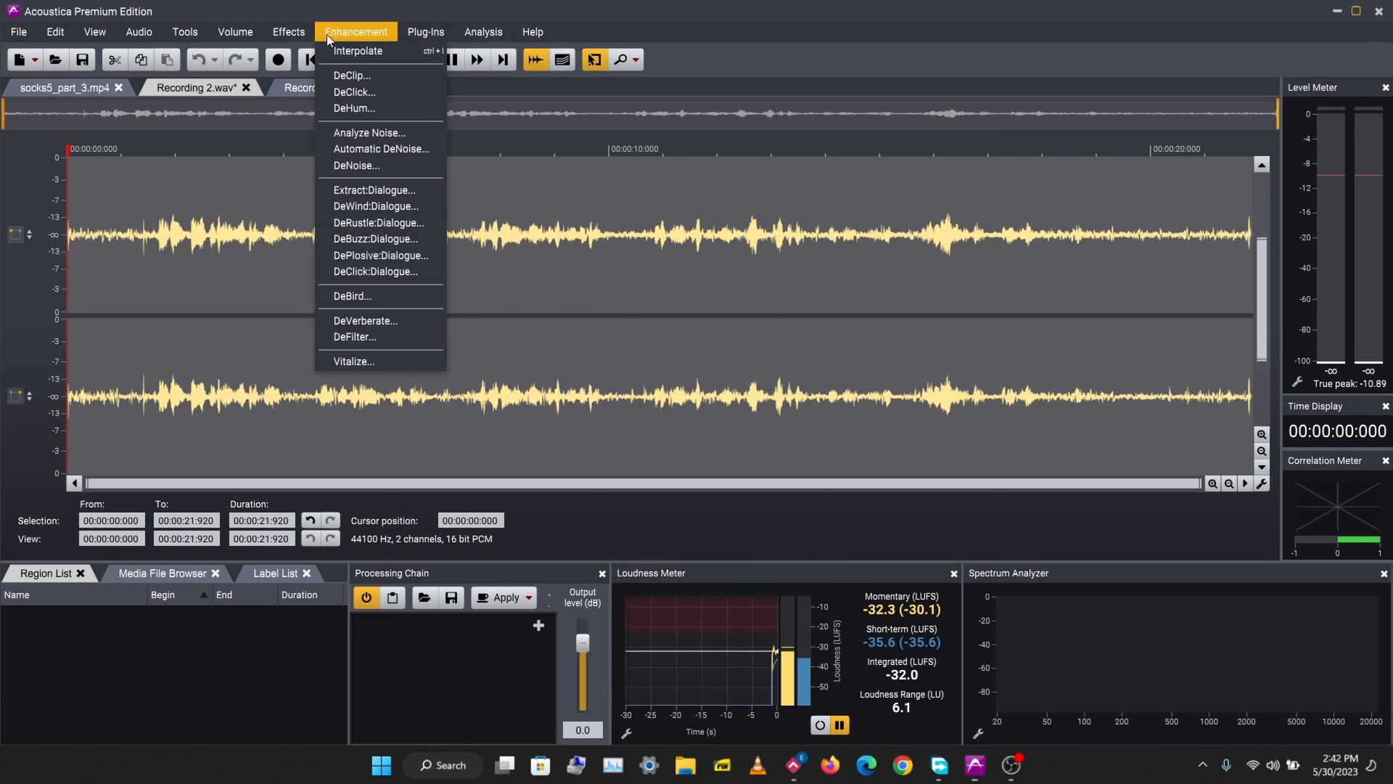
click(369, 151)
click(922, 568)
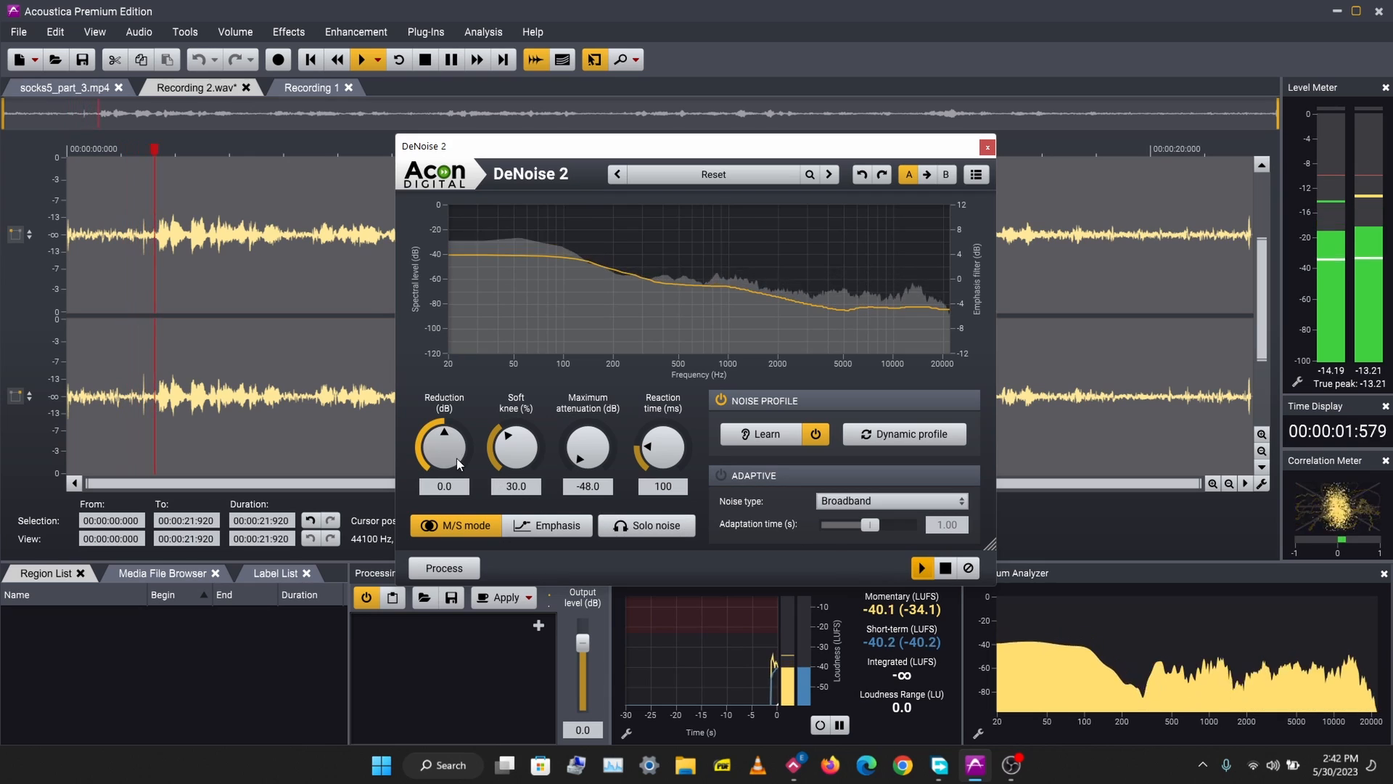
drag(433, 441, 427, 462)
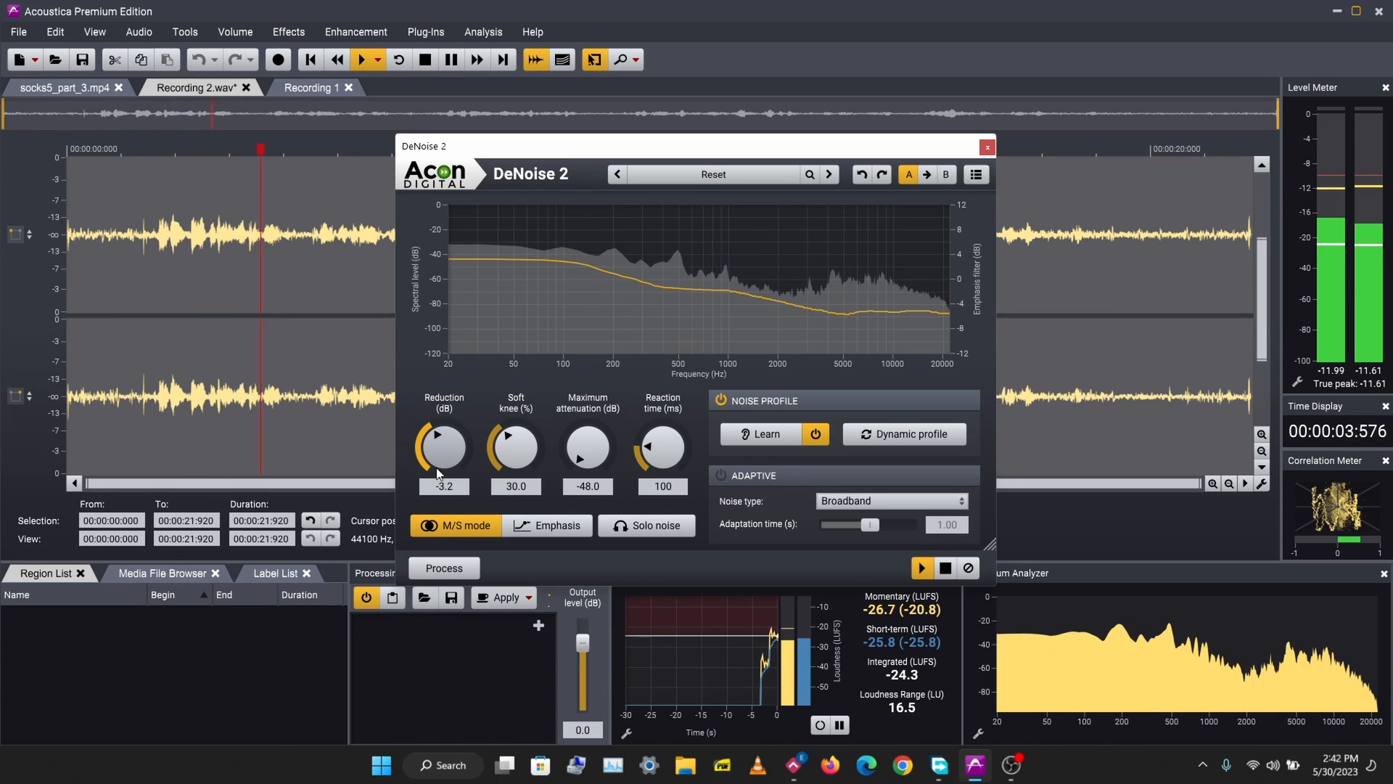
drag(521, 443, 584, 351)
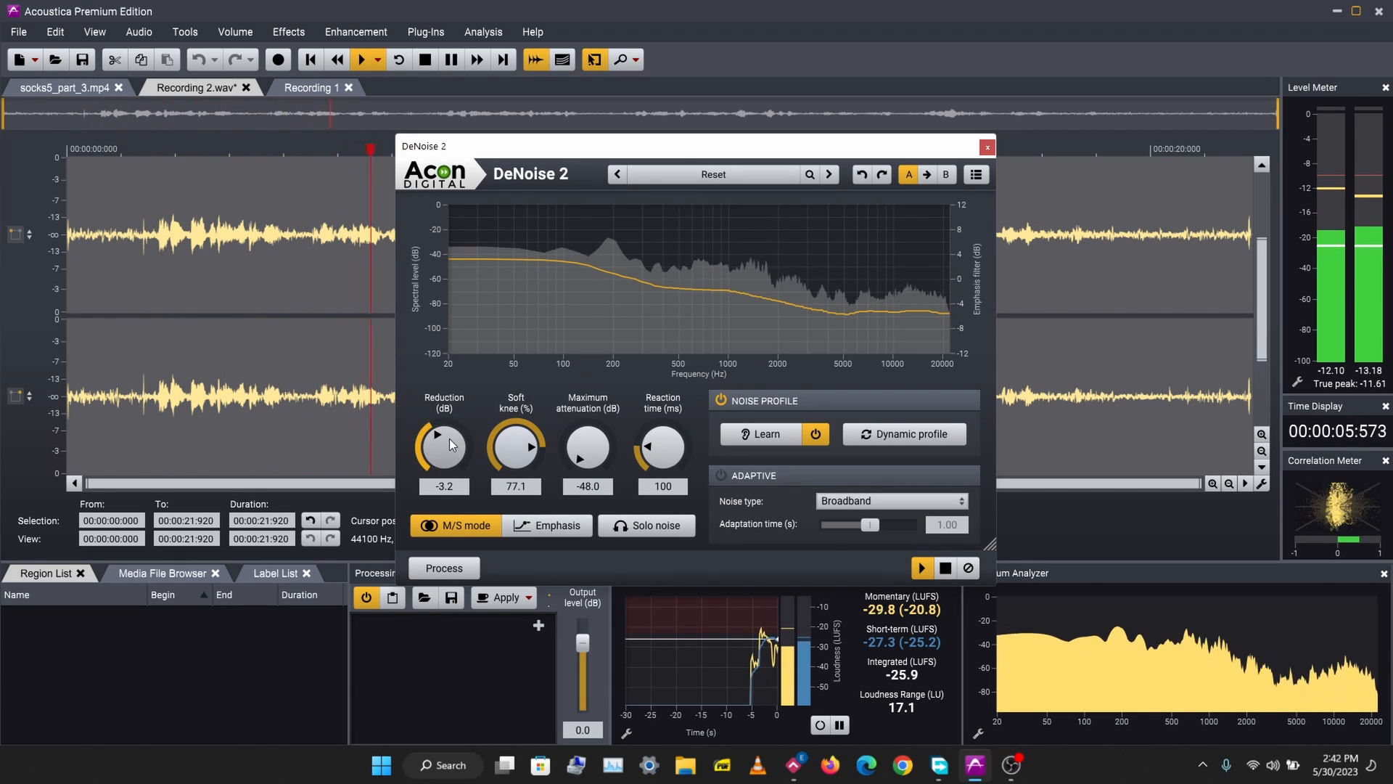
Adjust the reduction to -2.8 dB and the soft knee to 42.4% during the preview.
drag(450, 439, 547, 454)
drag(439, 463, 437, 471)
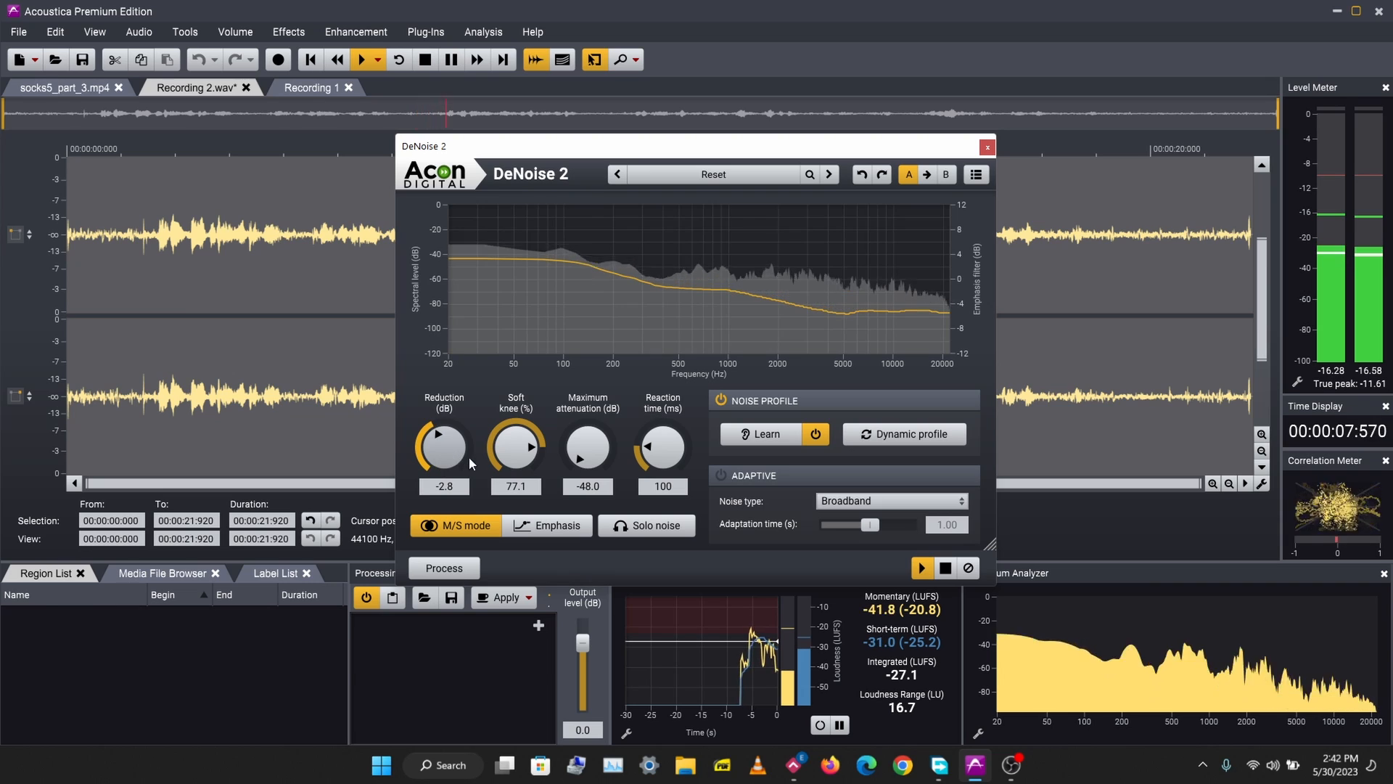
drag(518, 457, 512, 521)
Set the reaction time to 236 ms, the reduction to -2.3 dB, the soft knee to 33.9% and the maximum attenuation to -47.1 dB.
drag(666, 436, 695, 381)
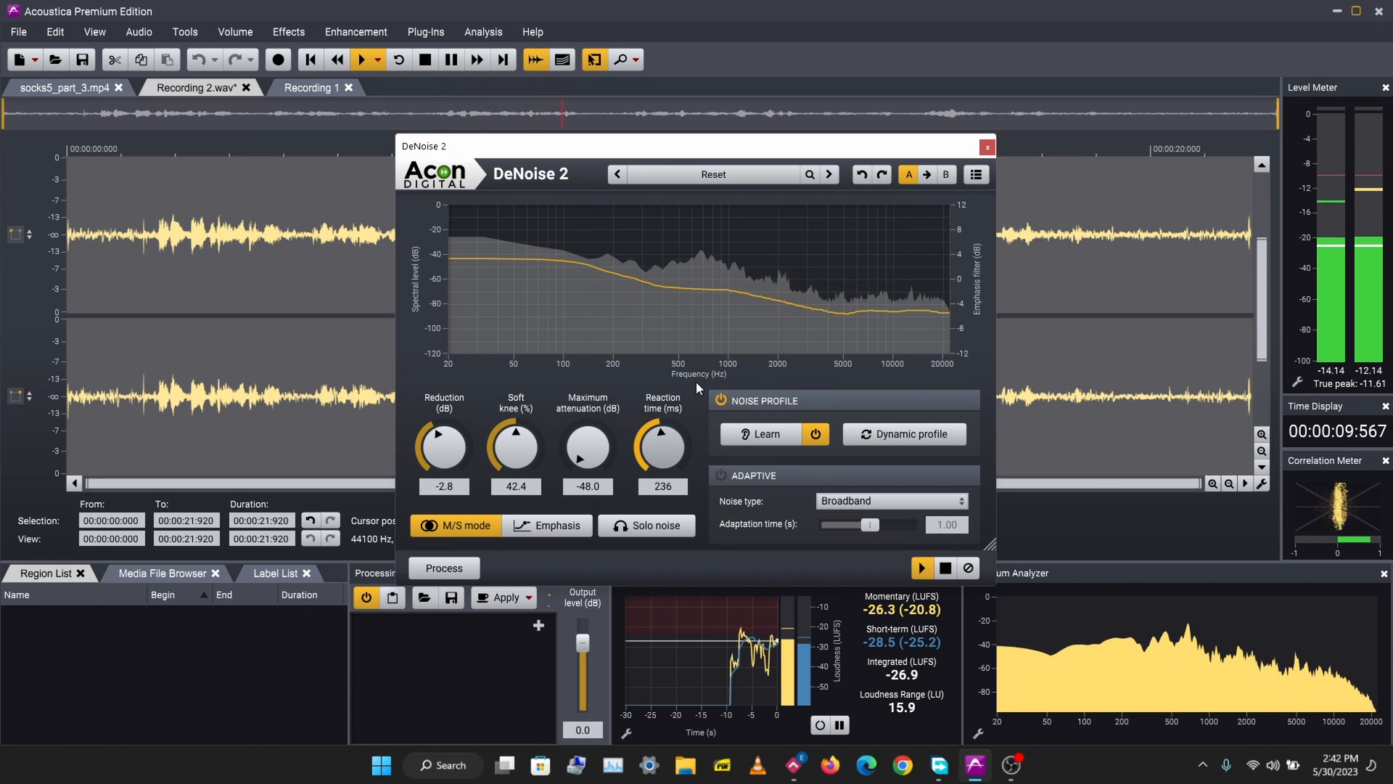
drag(441, 446, 494, 454)
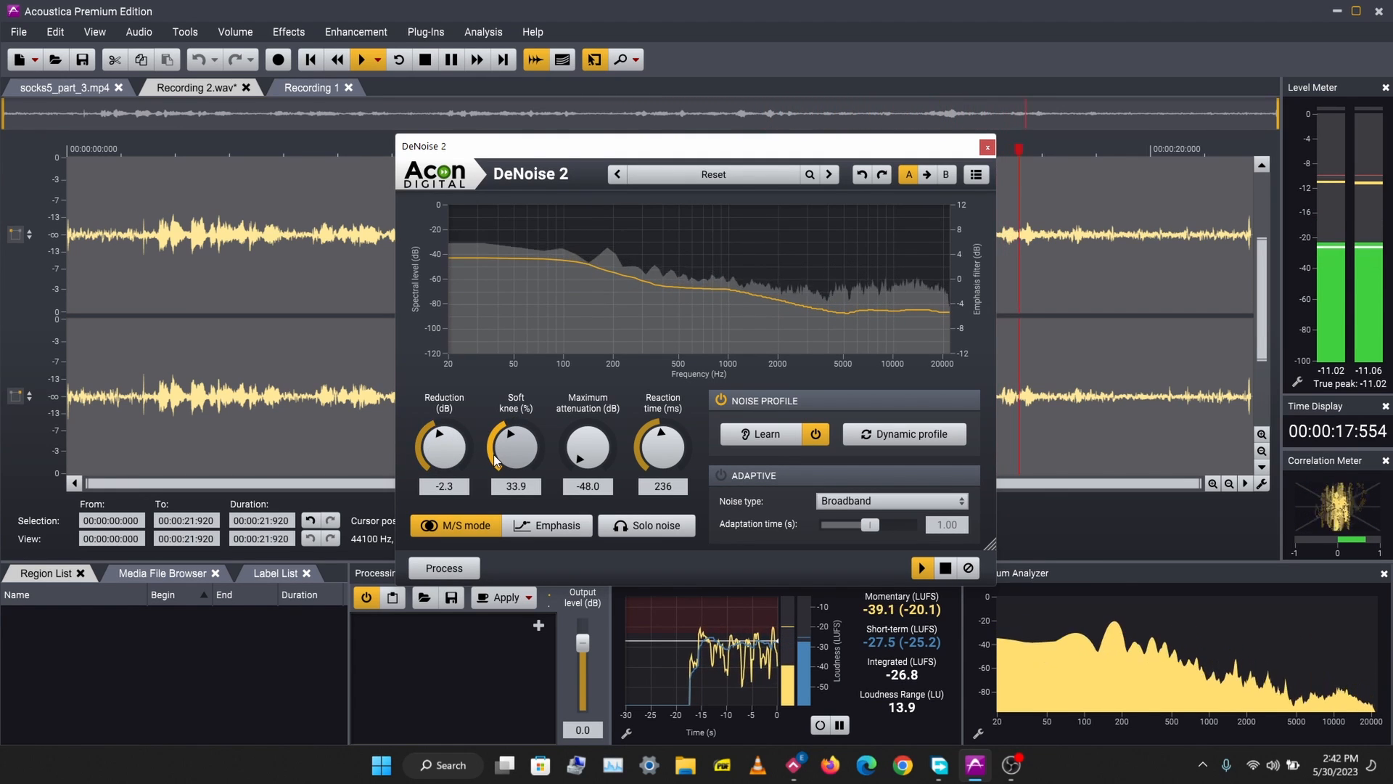
mouse_move(580, 445)
mouse_down()
mouse_move(580, 429)
mouse_move(580, 442)
mouse_up()
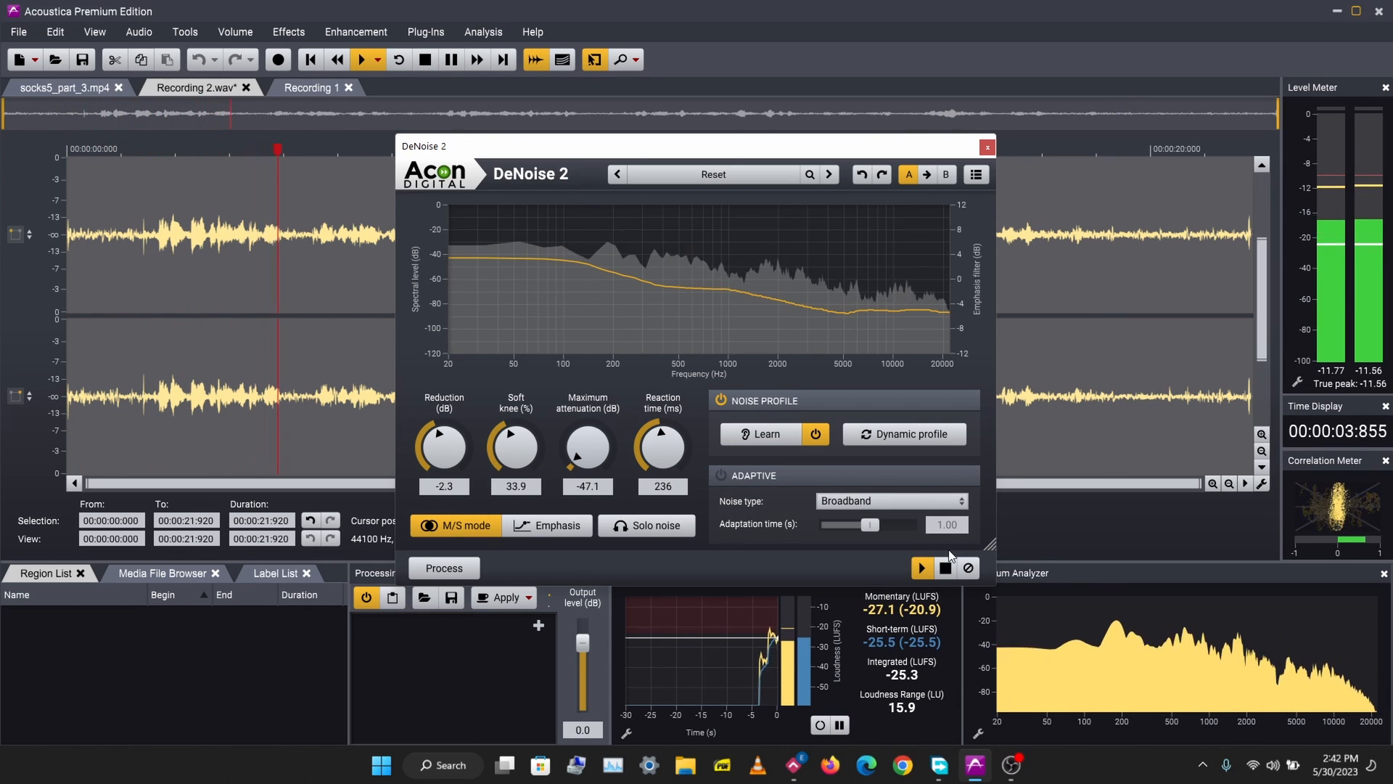
Lower the soft knee to 22.5% while soloing the noise, switch back to the denoised audio and stop the preview.
click(637, 524)
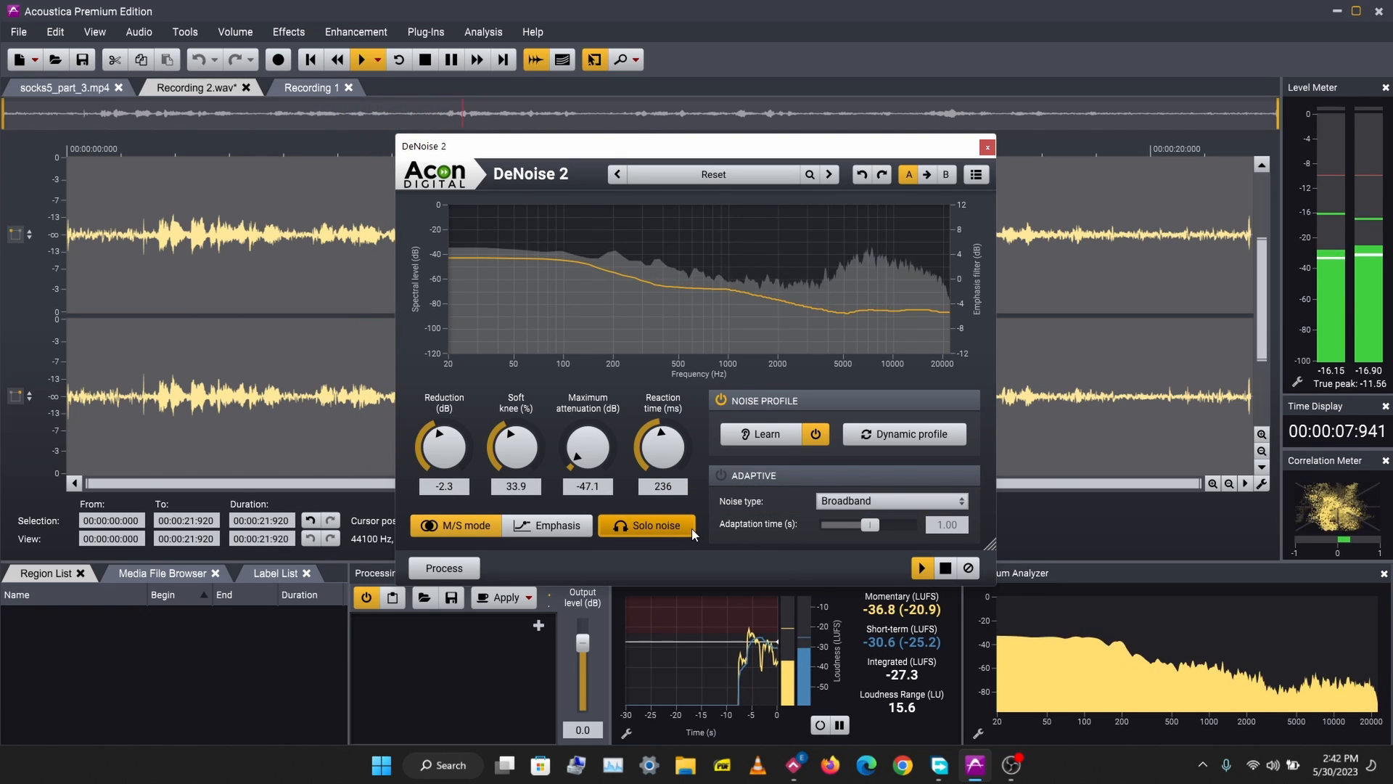
mouse_move(508, 456)
mouse_down()
mouse_move(507, 495)
mouse_move(505, 477)
mouse_up()
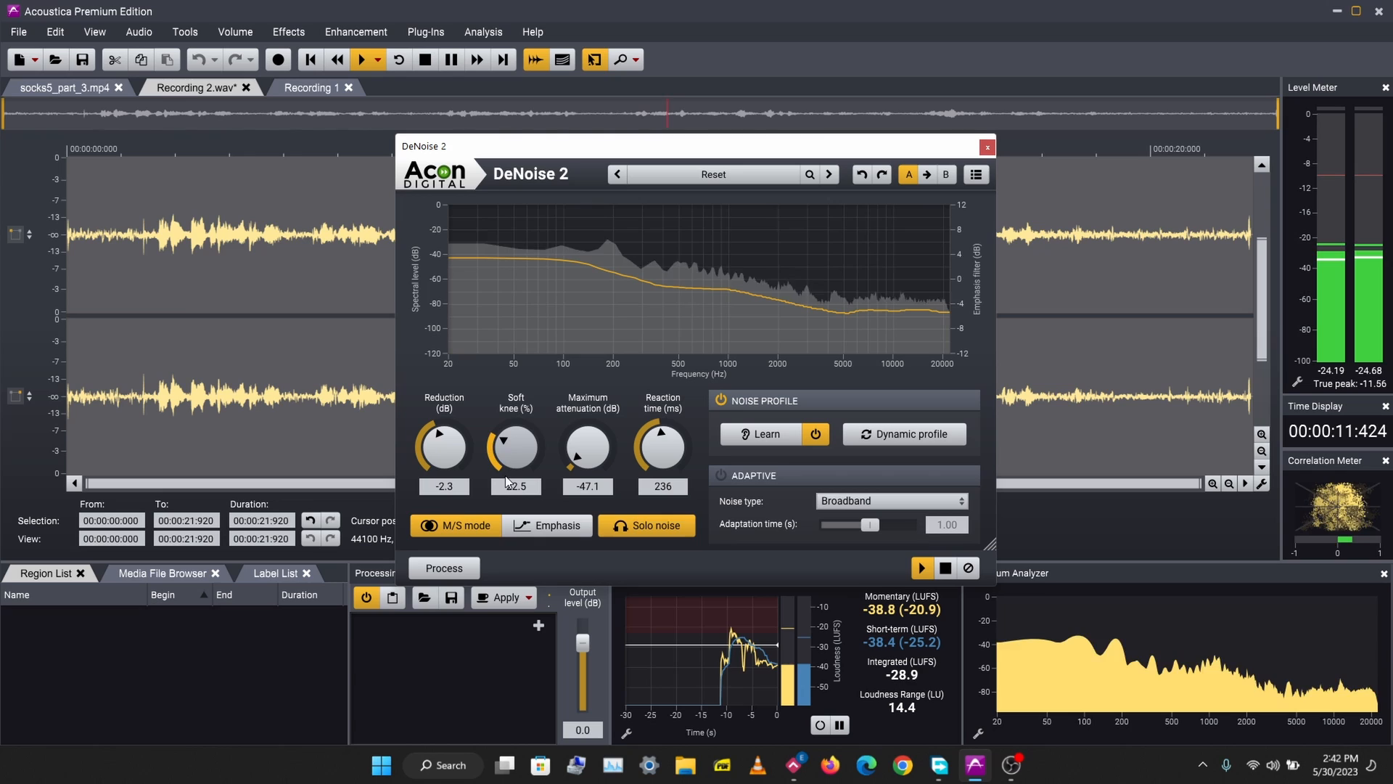
click(661, 525)
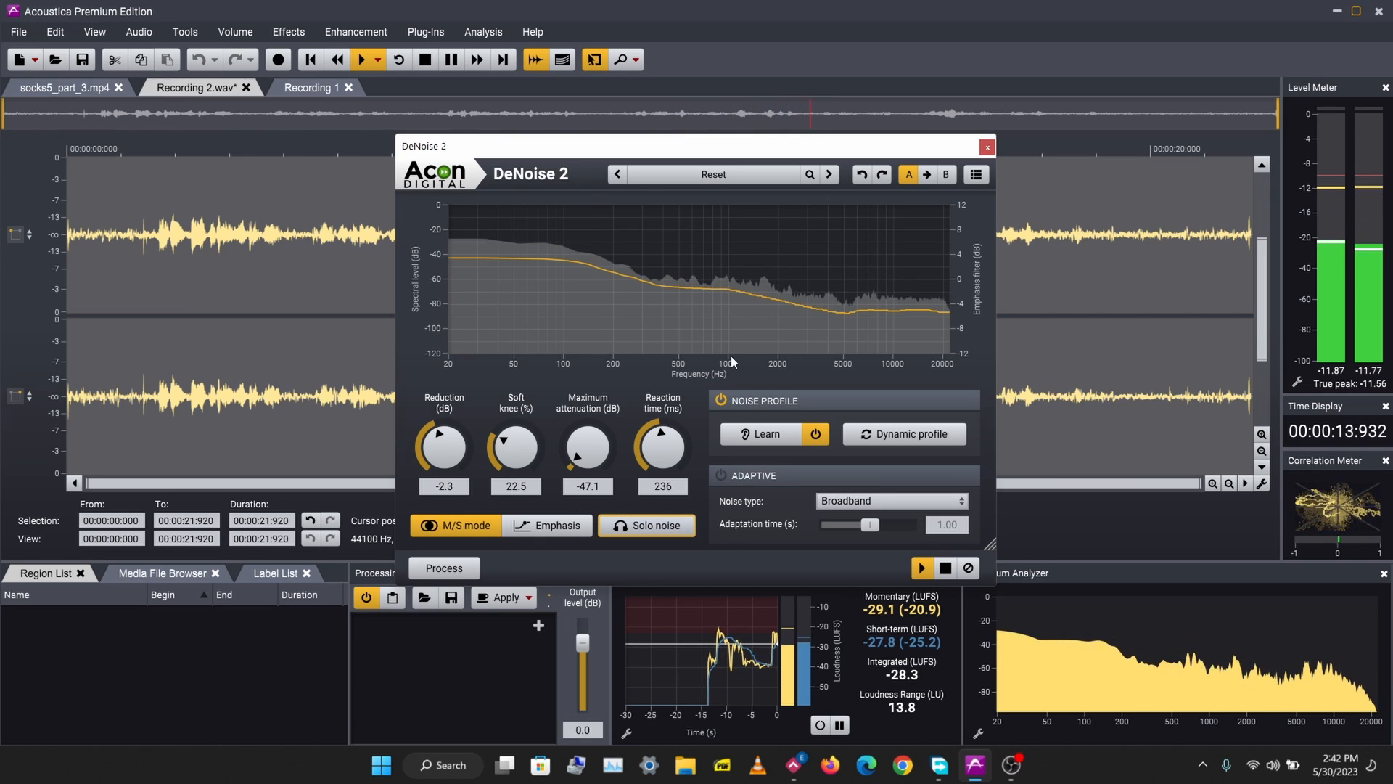
click(920, 568)
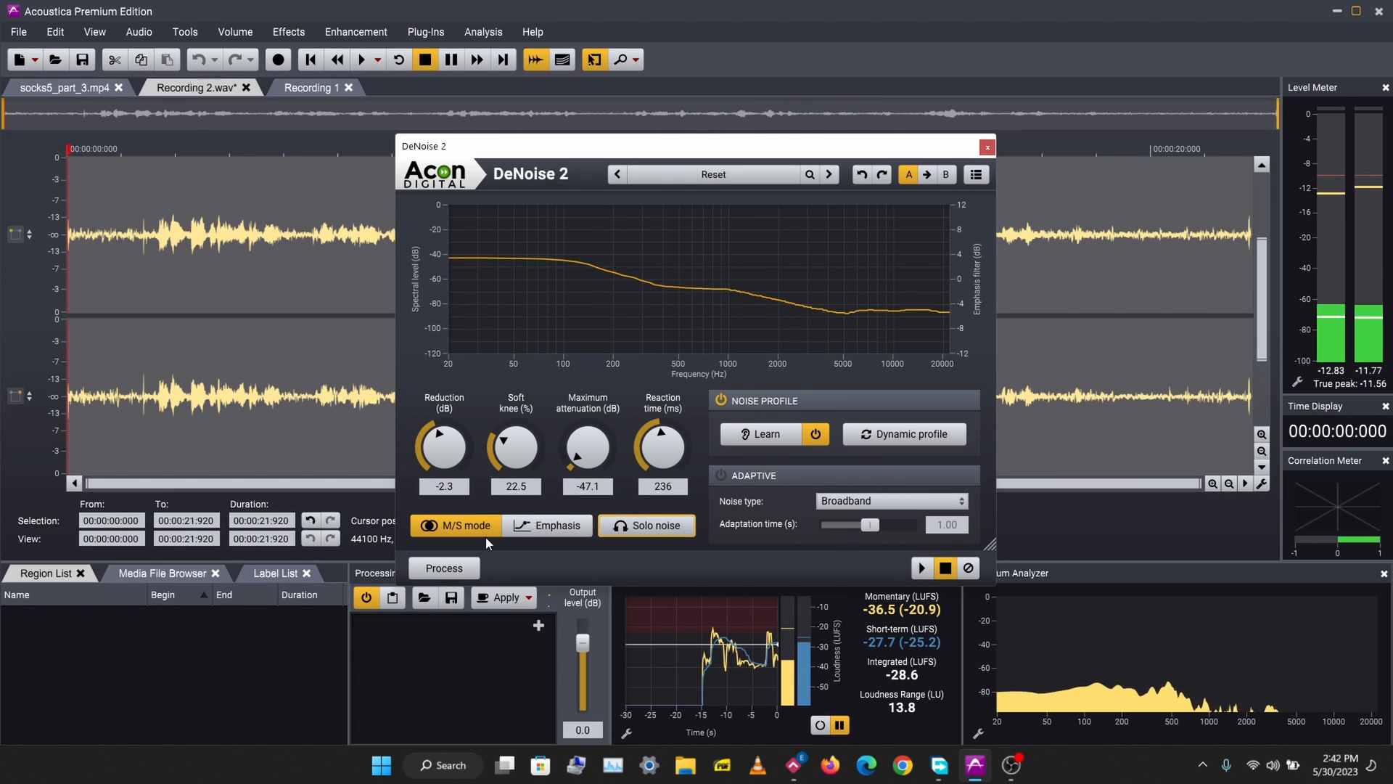
Process the recording with the current noise reduction settings and play back the beginning of the result.
click(444, 568)
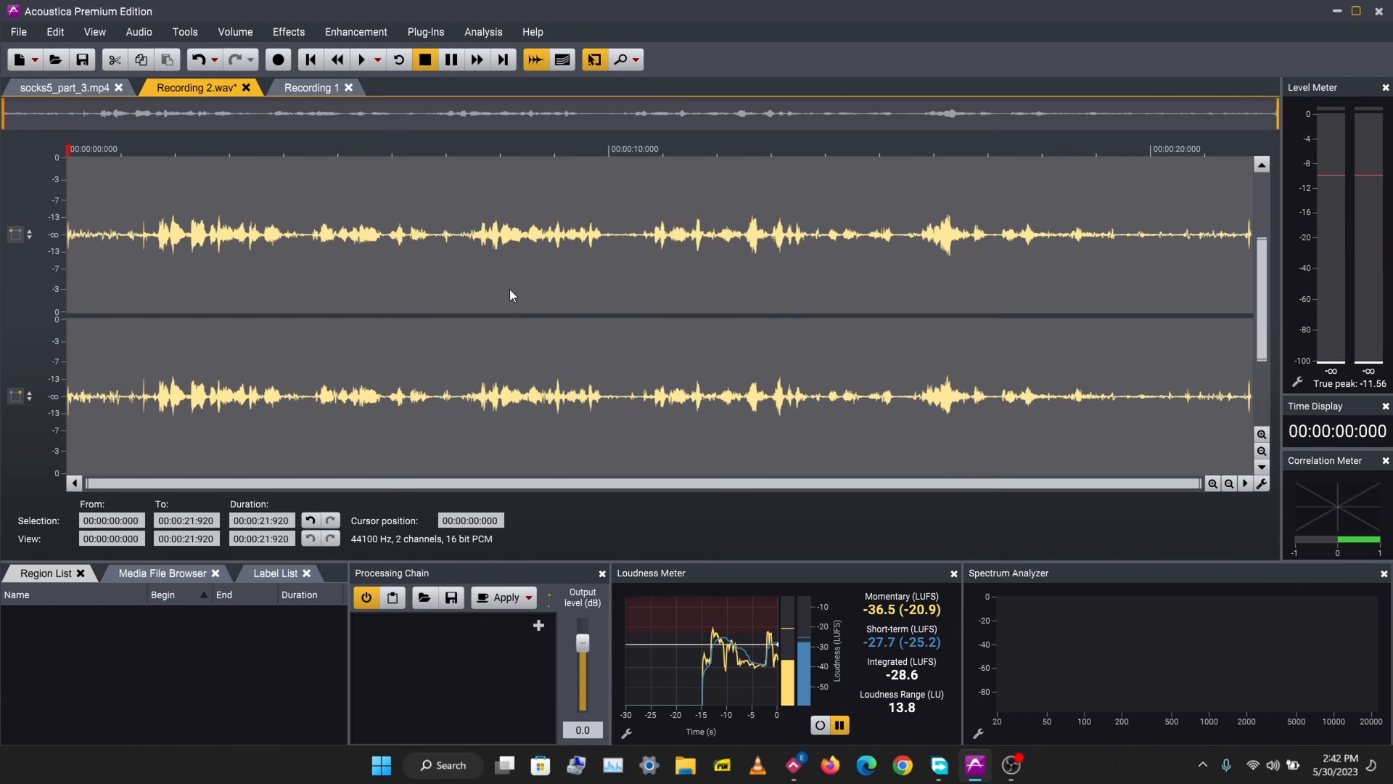
key(space)
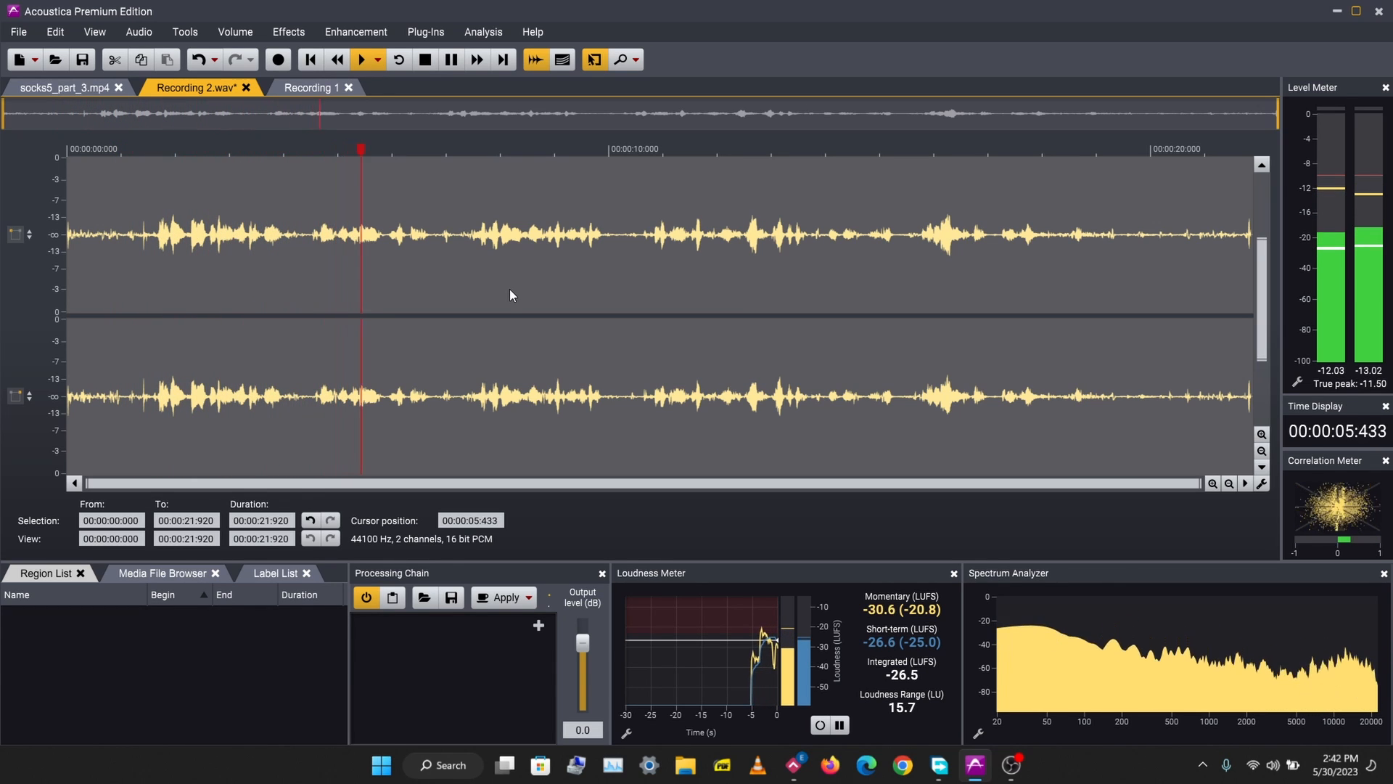
key(space)
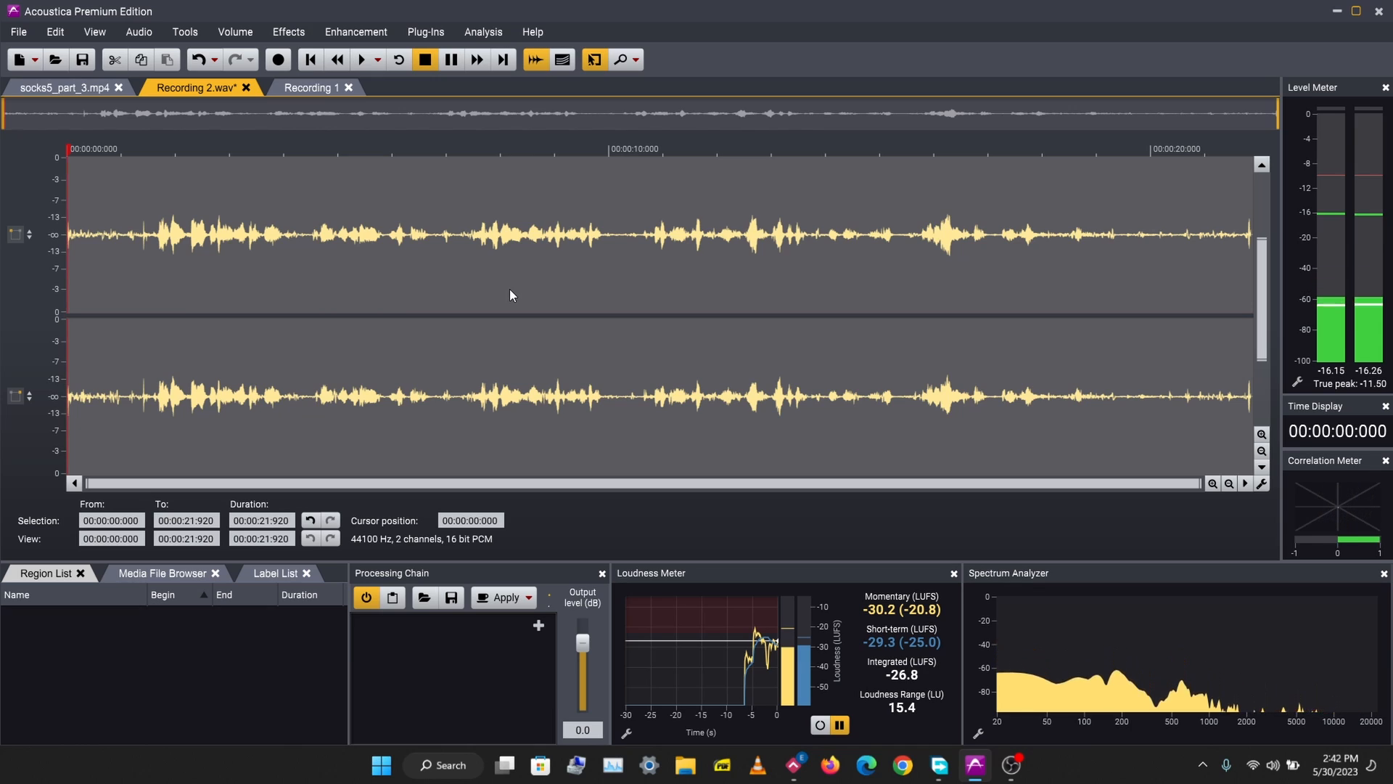